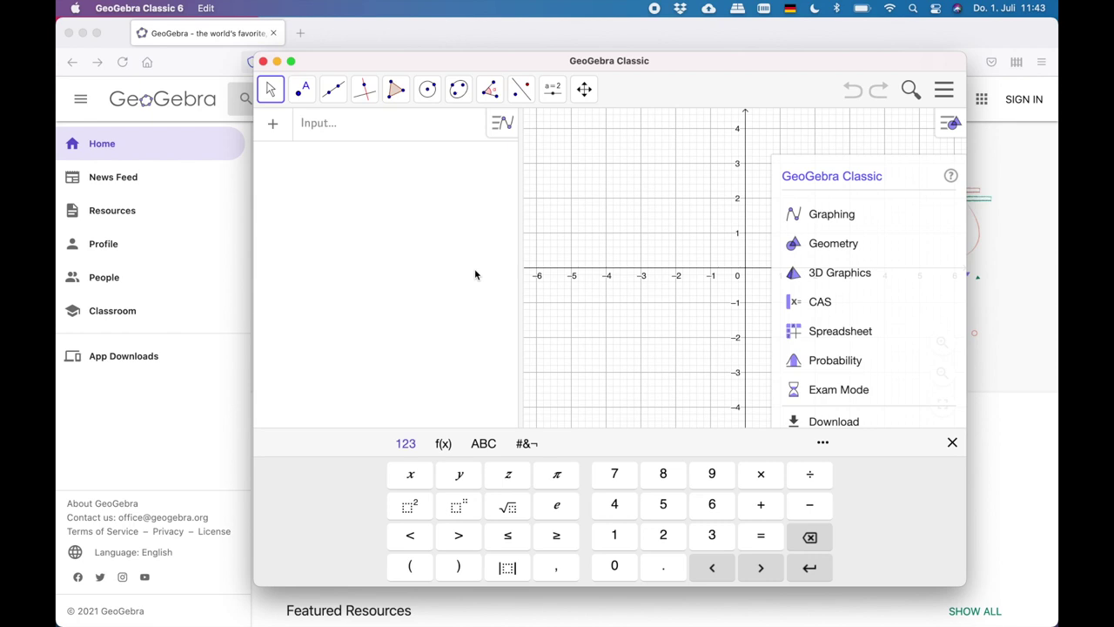
Bring the Firefox web browser to the front.
key(super+Tab)
key(super+Tab)
key(super+Tab)
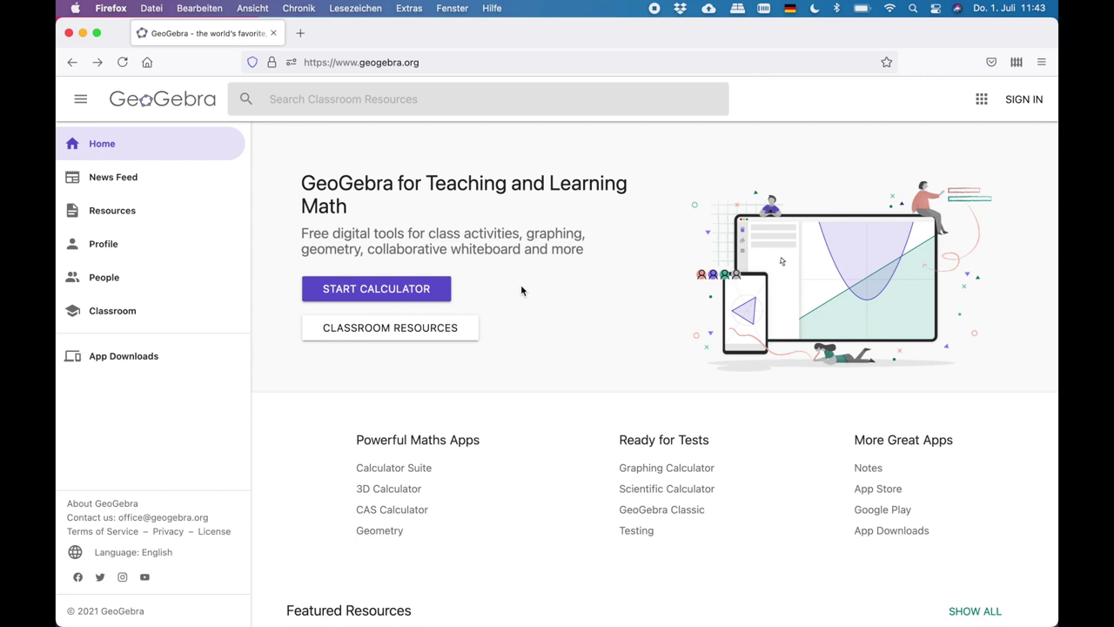
Launch the online GeoGebra Calculator Suite from geogebra.org and show its calculator apps.
click(398, 285)
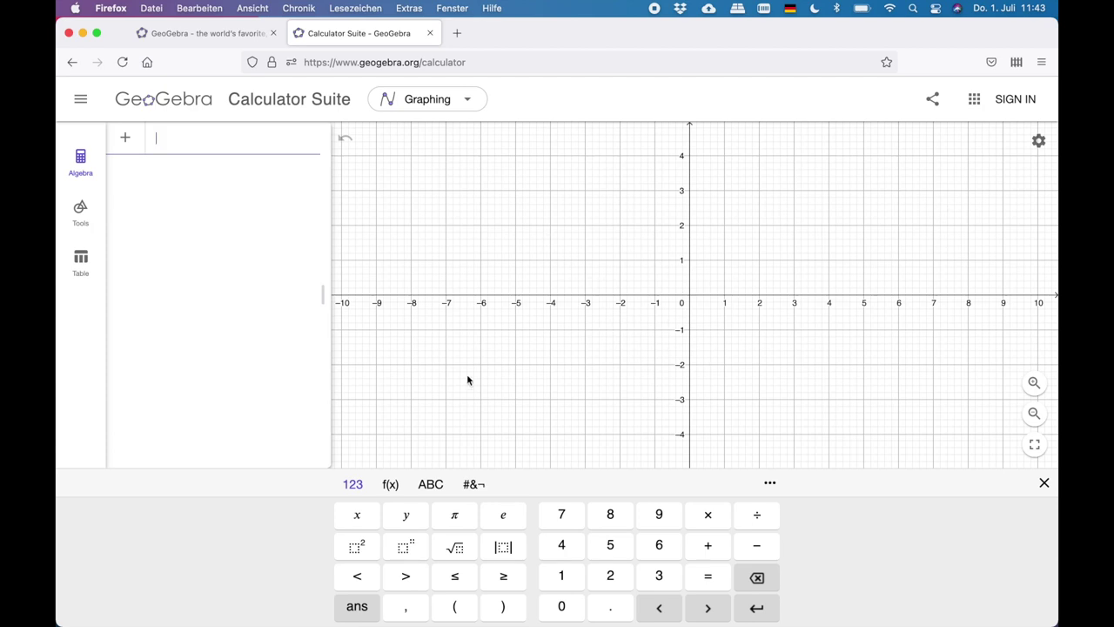
click(471, 99)
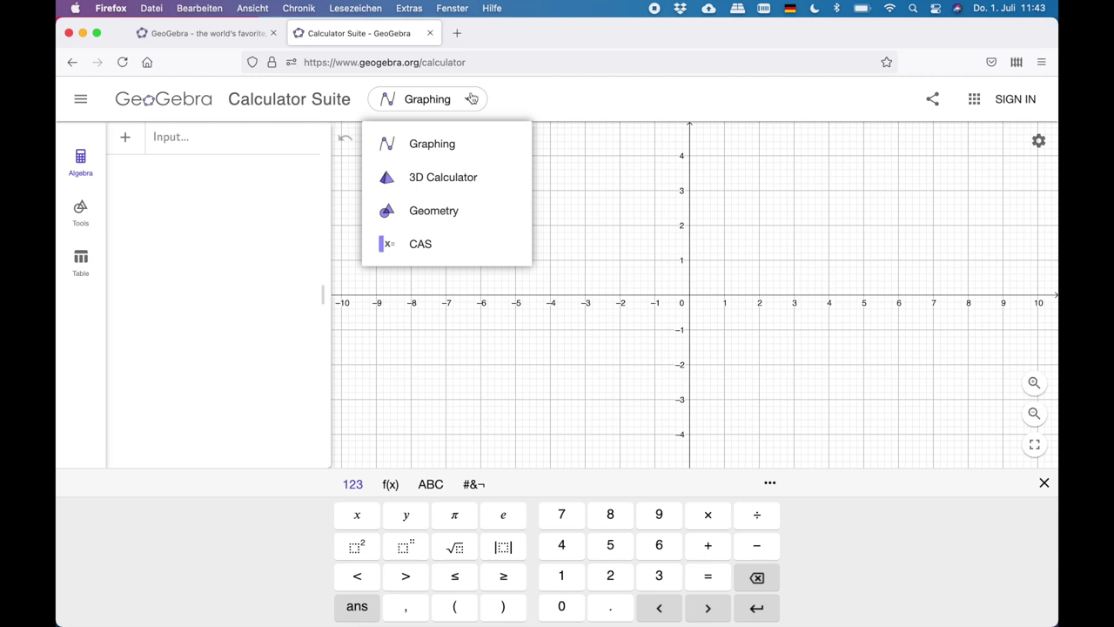
Switch the calculator to 3D Calculator and show its Basic Tools list.
click(461, 179)
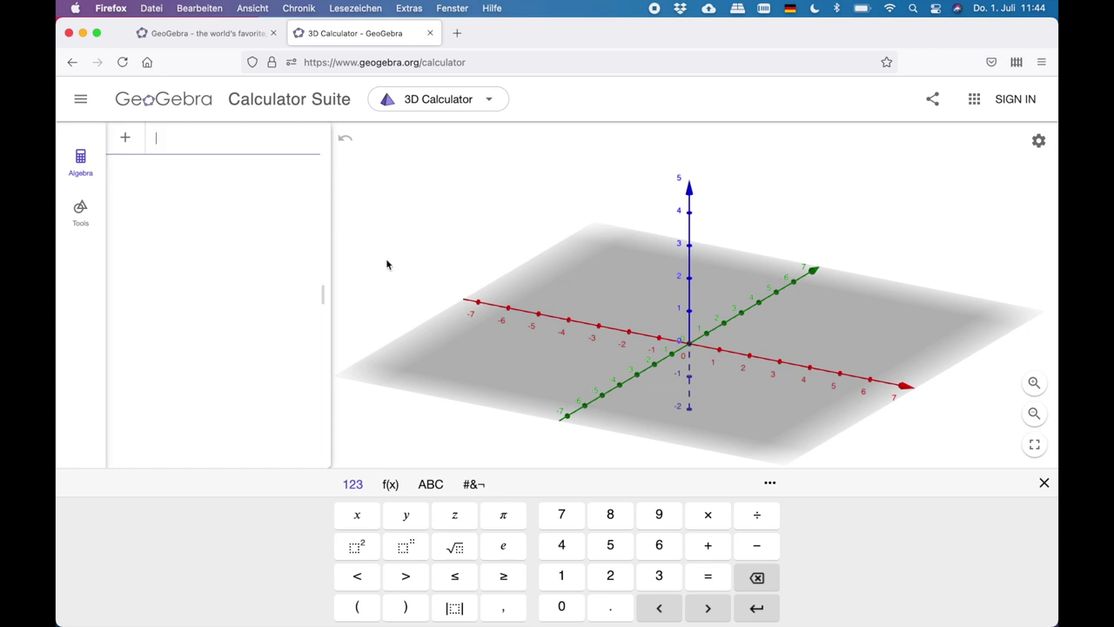
click(81, 210)
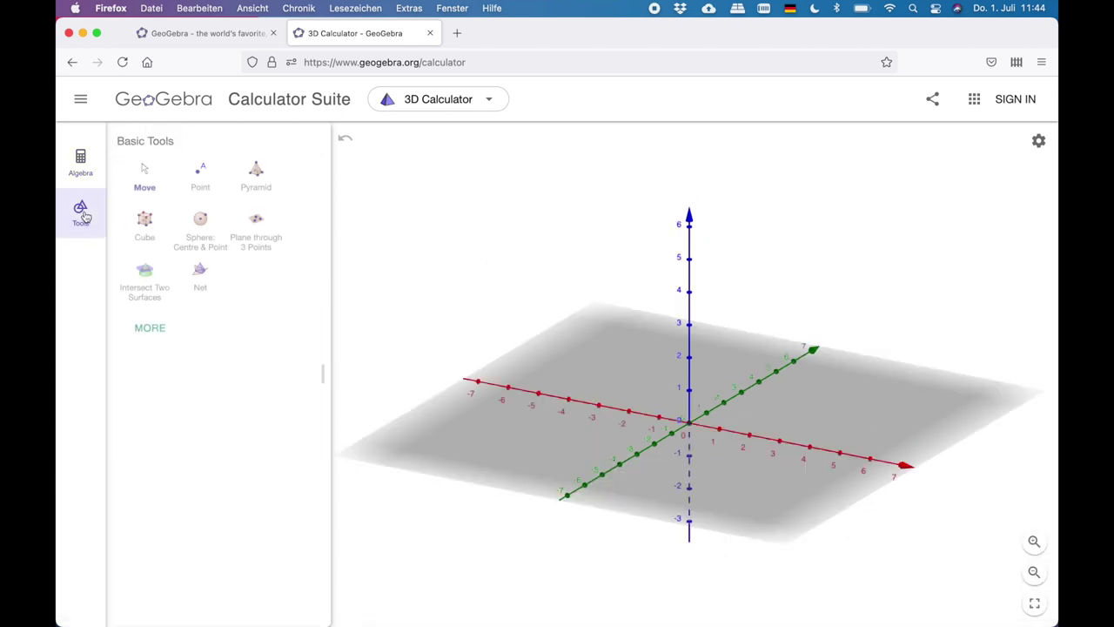
Expand the 3D tool panel to all tools and scroll through the Edit, Points and Lines categories.
click(156, 328)
scroll(223, 443, down, 4)
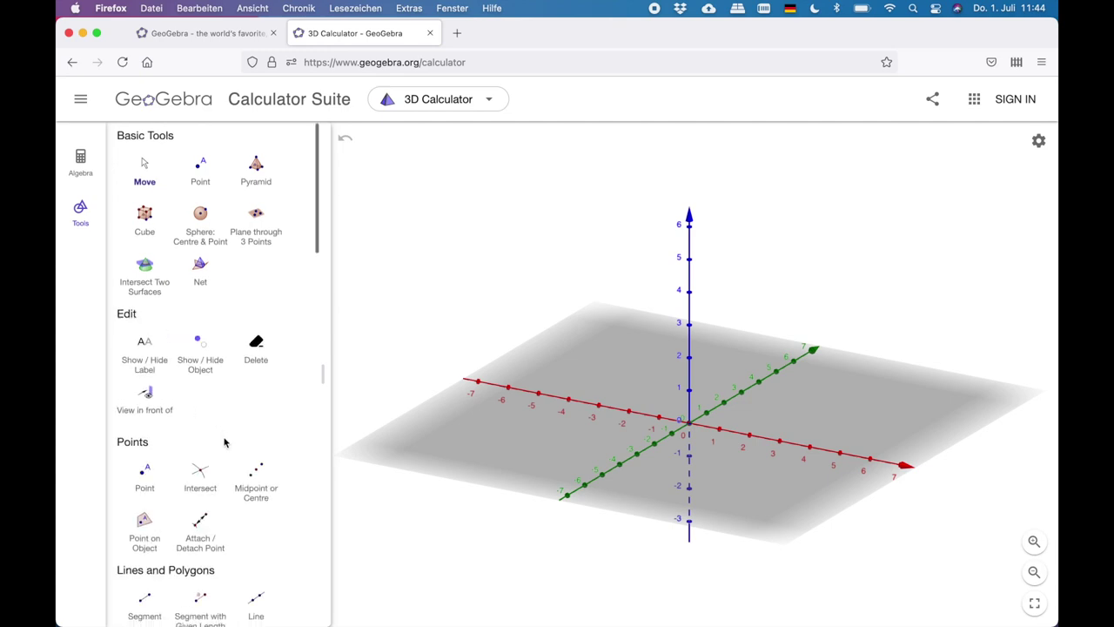
scroll(224, 444, down, 3)
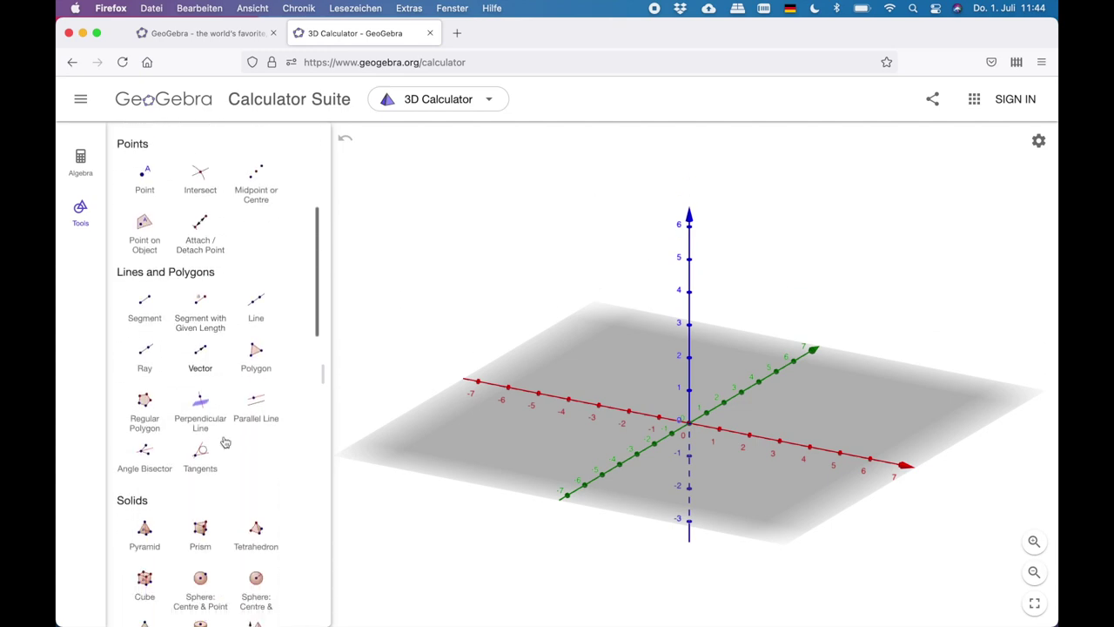
scroll(205, 435, down, 2)
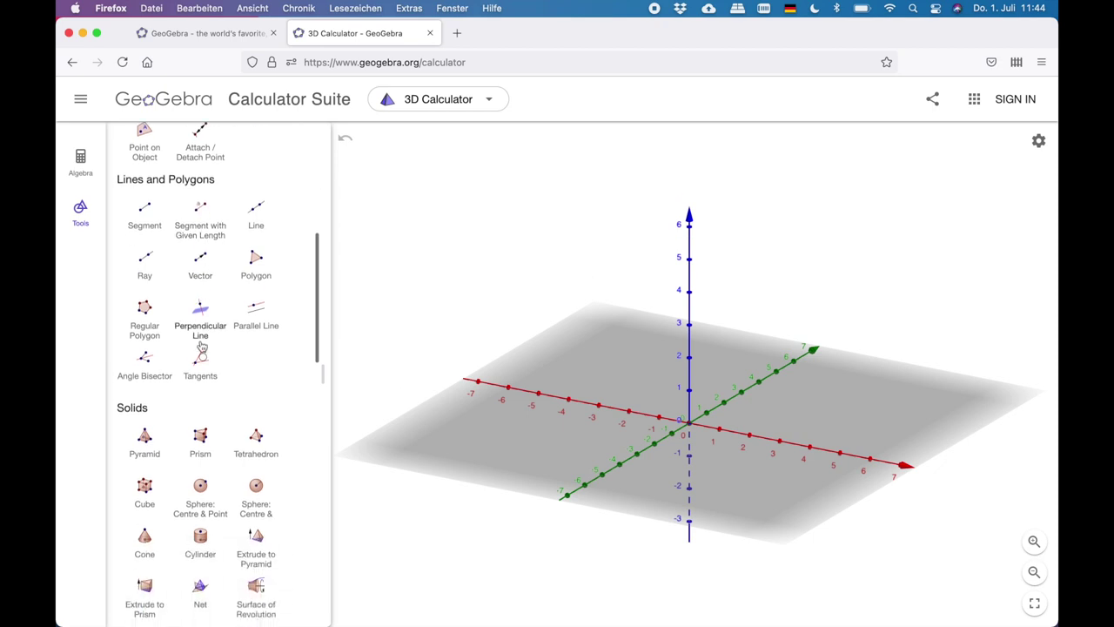
scroll(230, 490, down, 5)
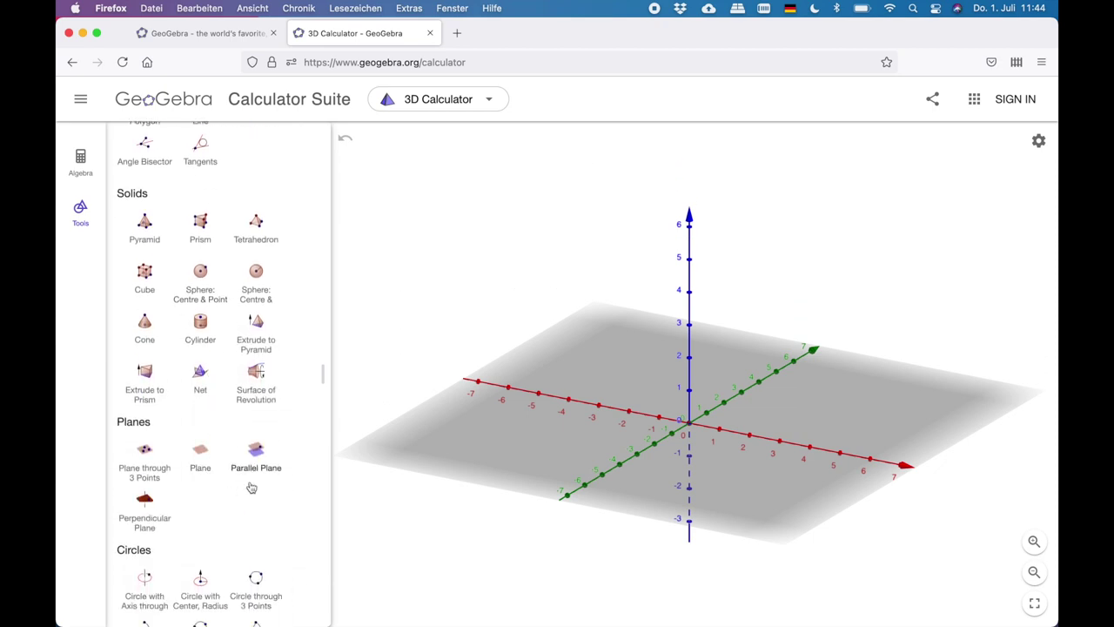
scroll(209, 435, up, 10)
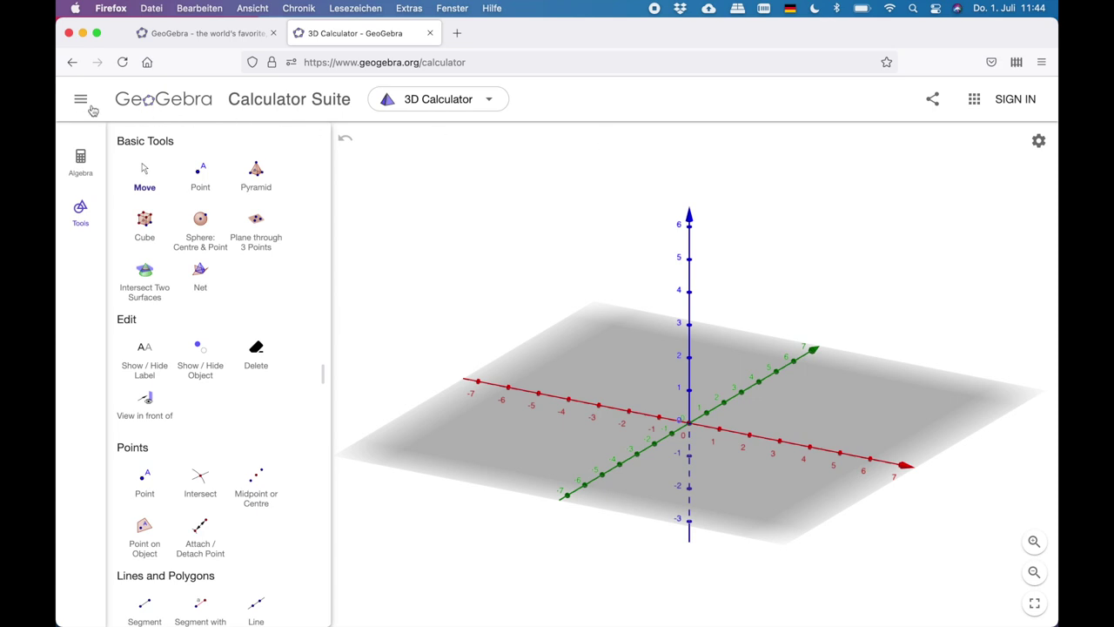
Return to the geogebra.org home page and close the GeoGebra Classic web tab.
click(146, 103)
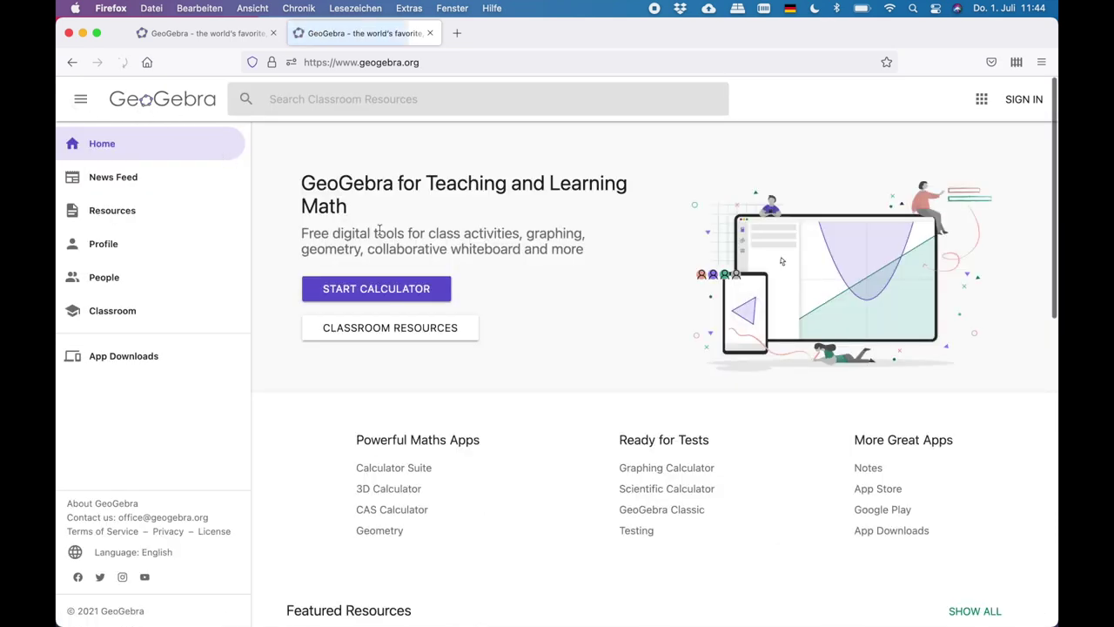
scroll(532, 347, down, 2)
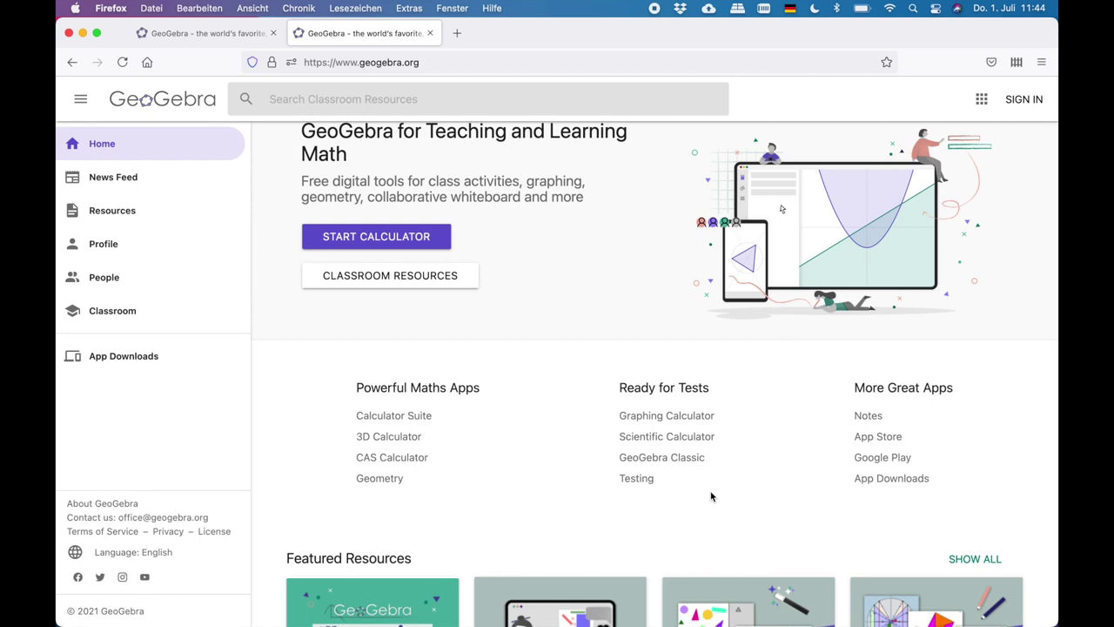
scroll(711, 497, down, 3)
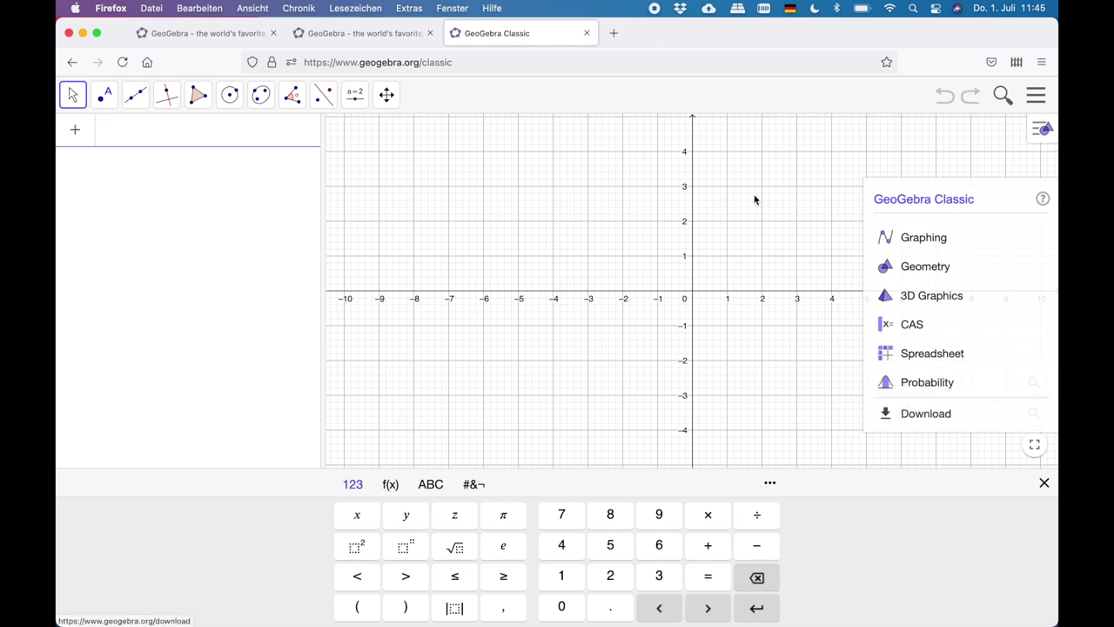
click(589, 35)
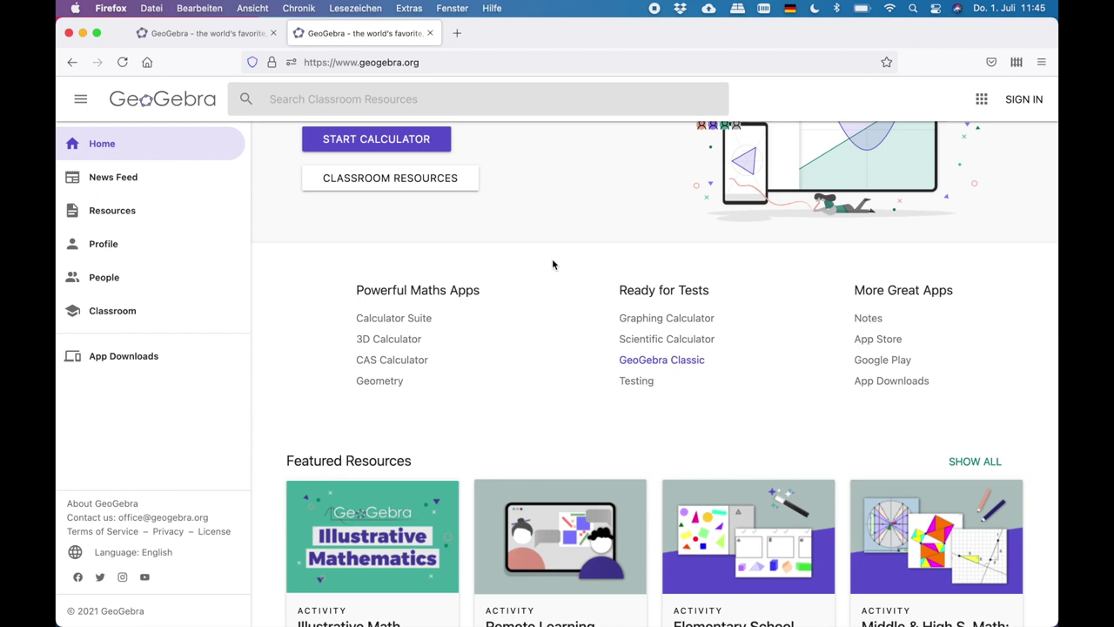
Close the extra geogebra.org tab and bring GeoGebra Classic 6 to the front.
key(super+Tab)
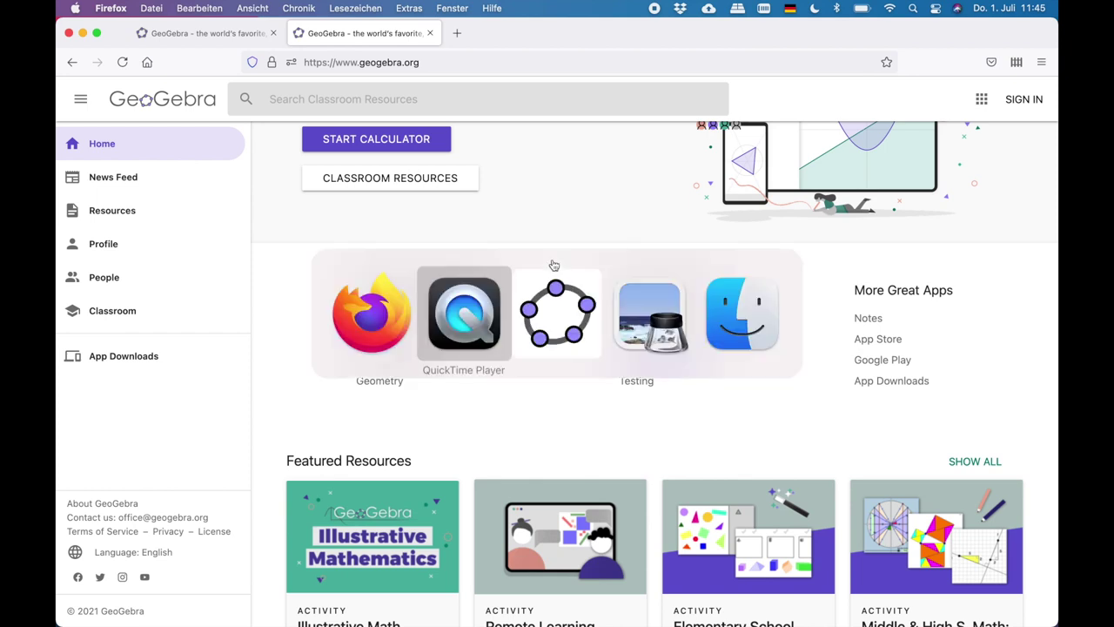
key(super+Tab)
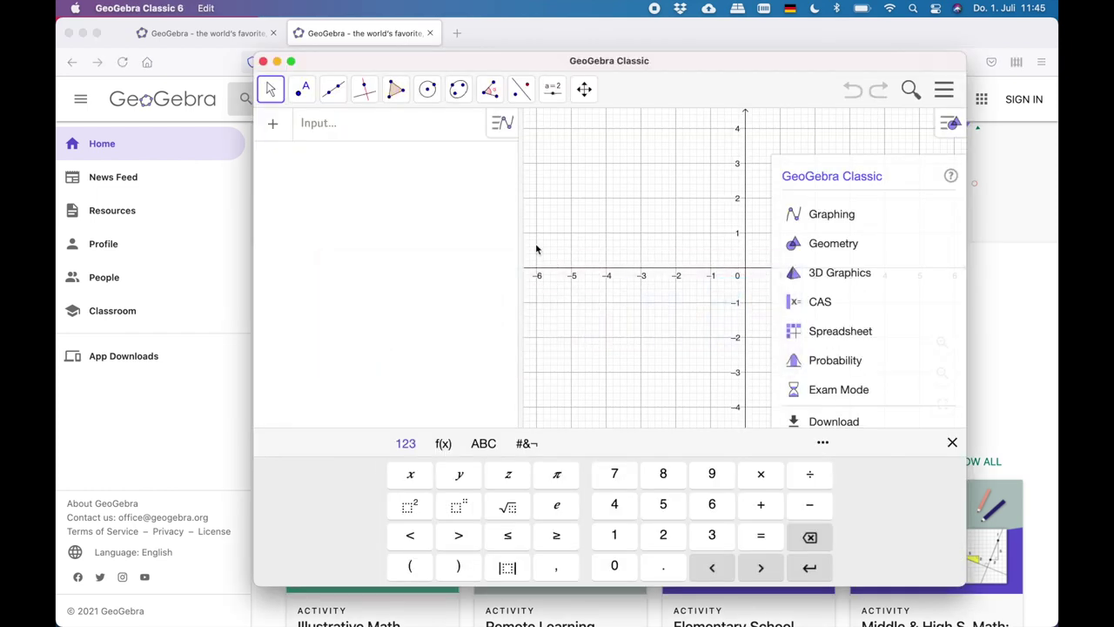
click(430, 33)
key(super+Tab)
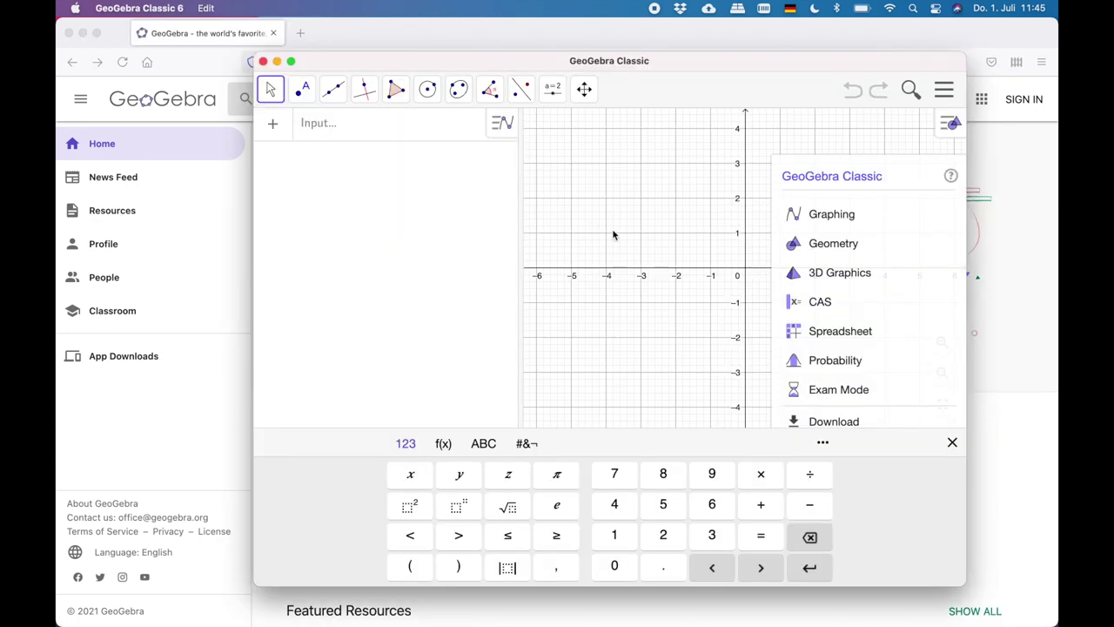
Make GeoGebra Classic full screen in the 3D Graphics view, dismissing the new-user tip.
click(290, 61)
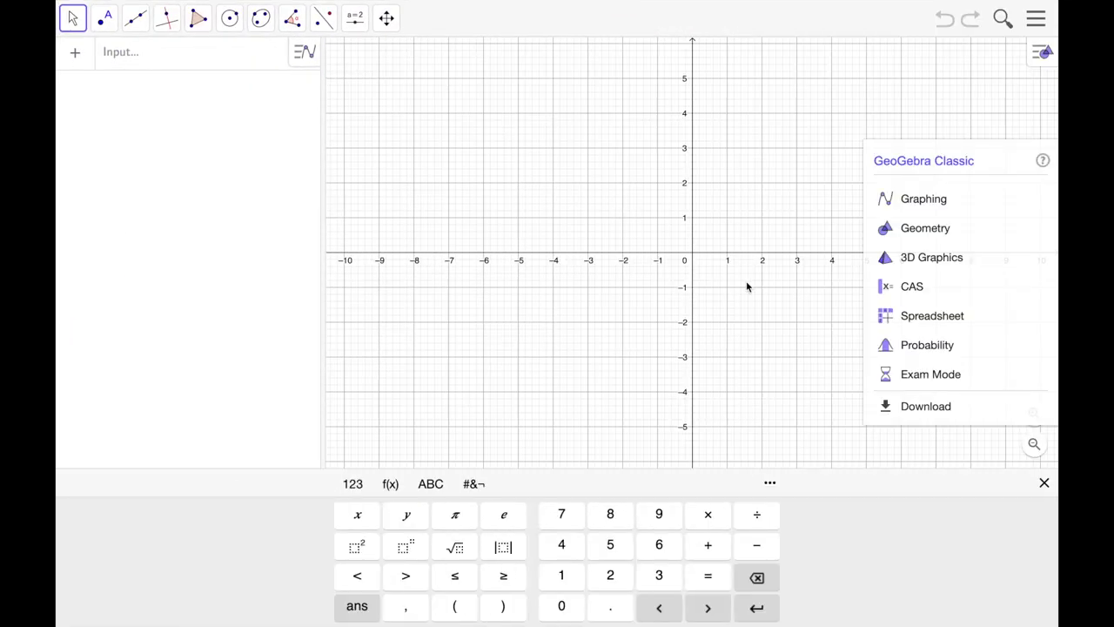
click(957, 258)
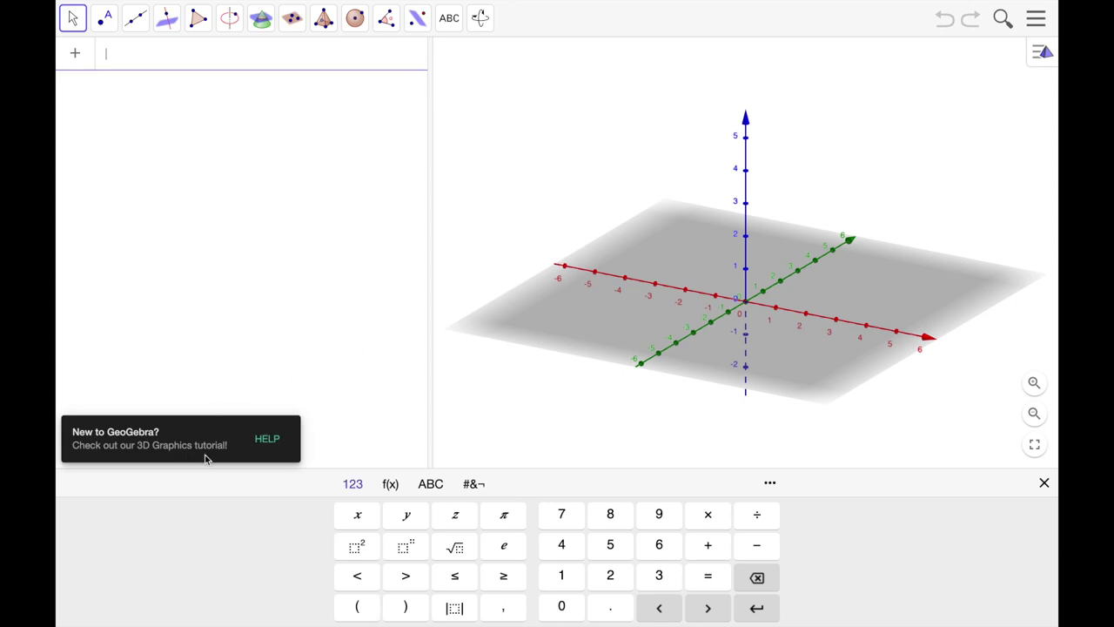
click(261, 402)
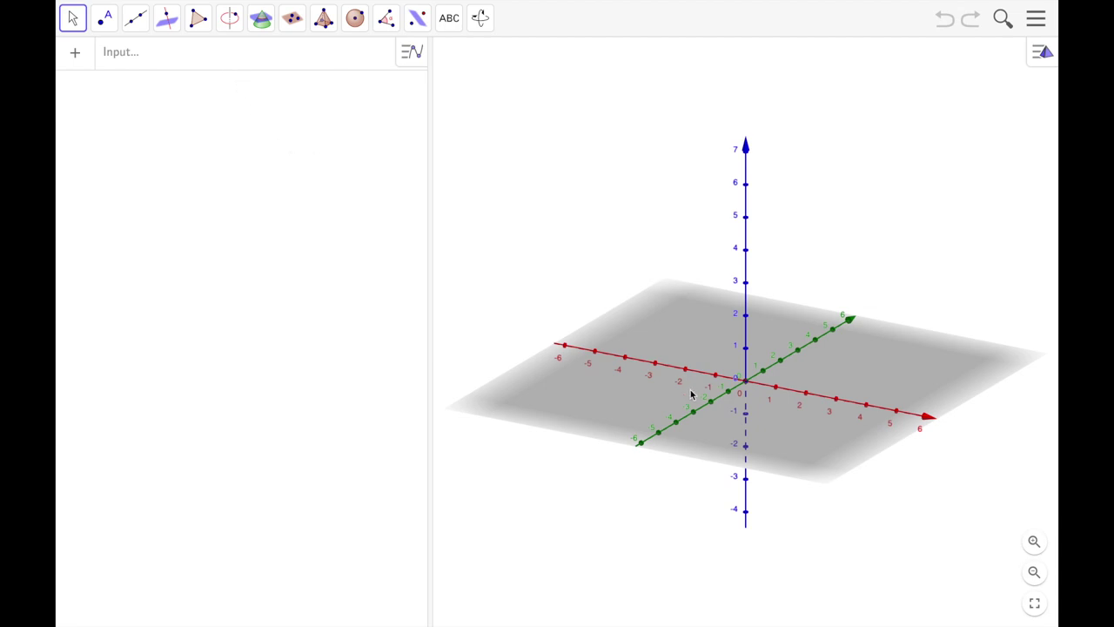
Rotate the empty 3D axes to a flatter top-down view and activate the Input bar.
mouse_move(692, 393)
mouse_down()
mouse_move(706, 388)
mouse_move(677, 404)
mouse_up()
mouse_move(673, 359)
mouse_down()
mouse_move(676, 345)
mouse_move(669, 423)
mouse_move(710, 346)
mouse_move(664, 391)
mouse_move(691, 413)
mouse_move(701, 348)
mouse_move(692, 330)
mouse_move(679, 351)
mouse_move(735, 350)
mouse_move(723, 369)
mouse_move(652, 356)
mouse_move(656, 370)
mouse_up()
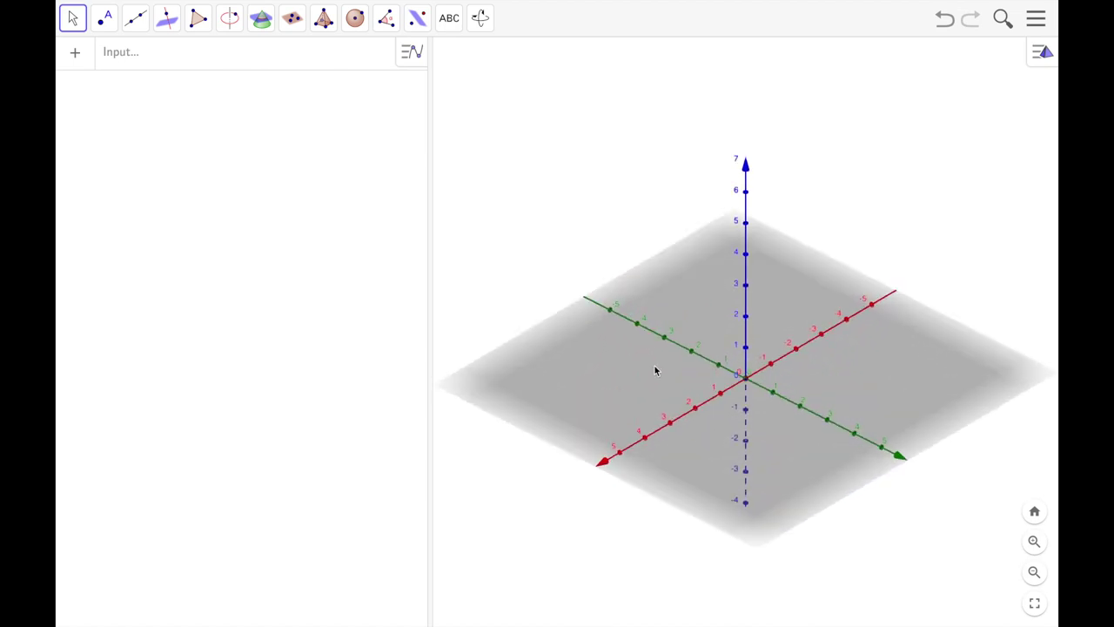
click(252, 67)
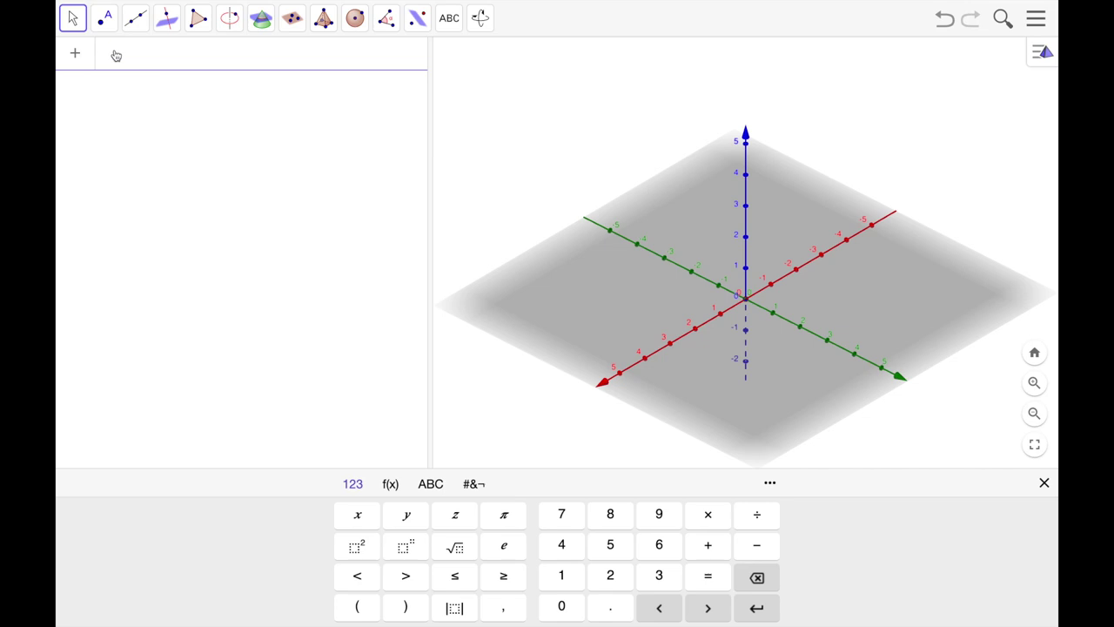
Enter x²+y² to plot the paraboloid a(x,y).
click(358, 521)
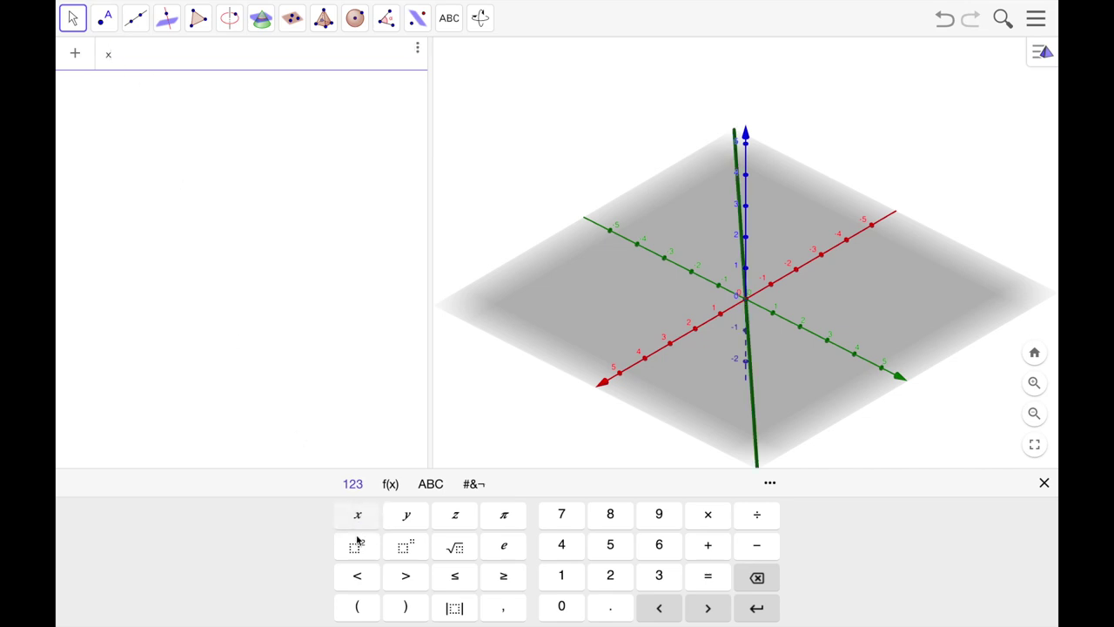
click(358, 544)
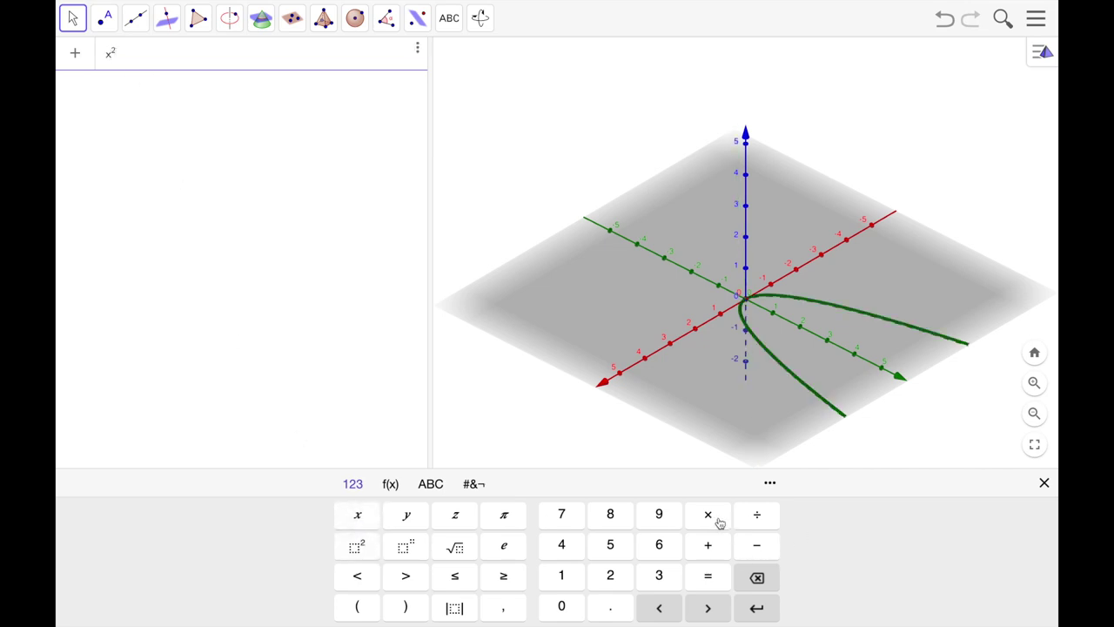
click(709, 547)
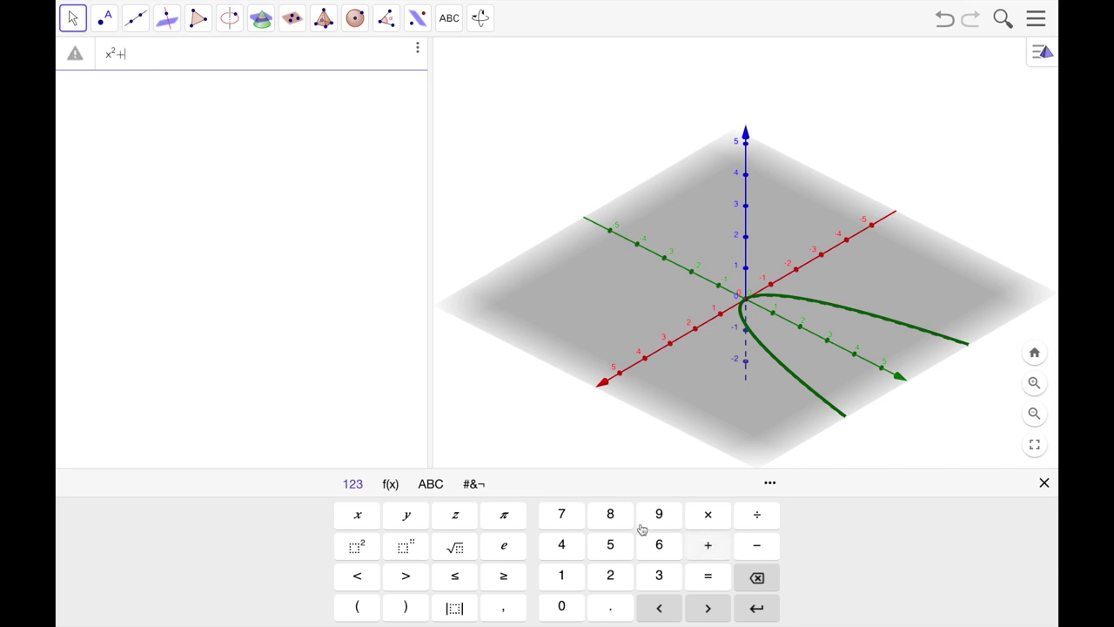
click(409, 519)
click(357, 545)
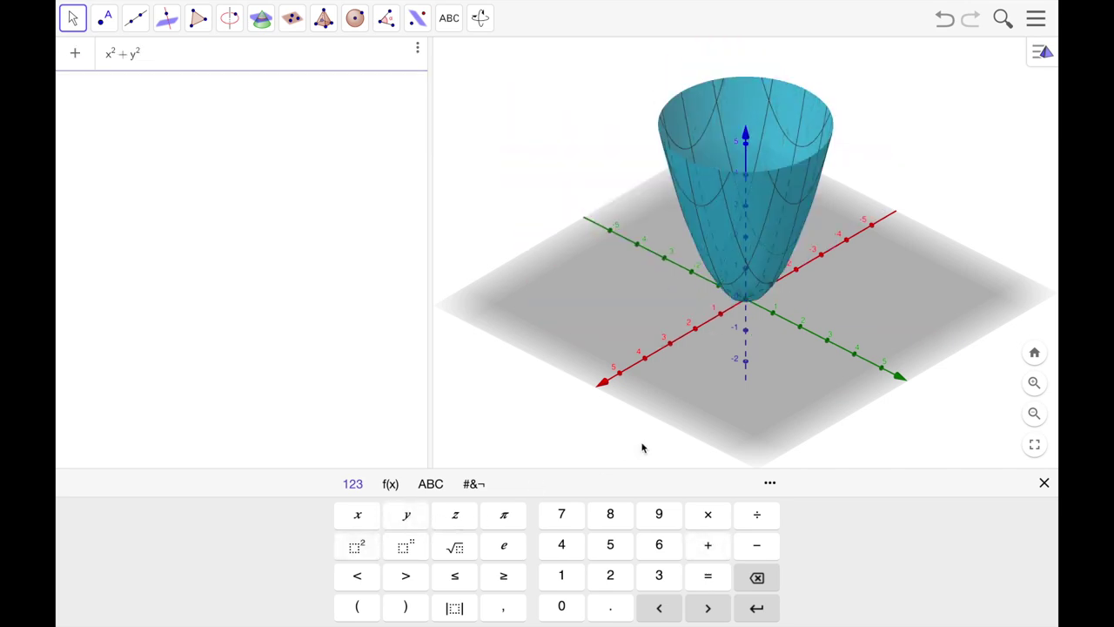
key(Return)
Rotate the paraboloid to view it from the front, side and above, then select its definition.
mouse_move(723, 370)
mouse_down()
mouse_move(686, 343)
mouse_move(726, 368)
mouse_move(728, 331)
mouse_move(745, 372)
mouse_up()
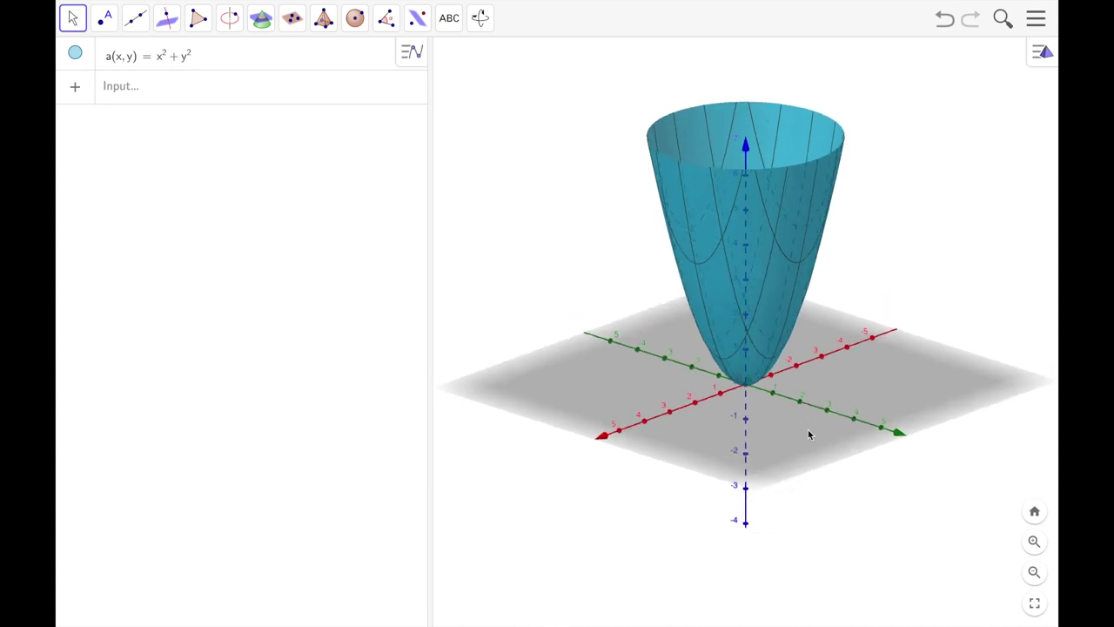
drag(809, 433, 771, 415)
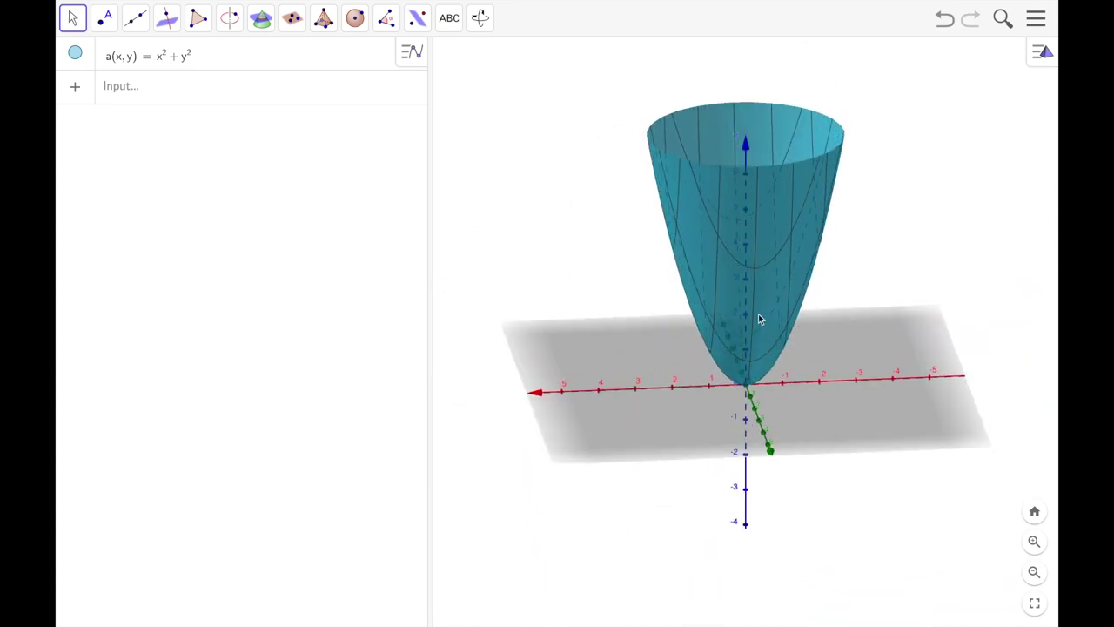
drag(634, 405, 633, 416)
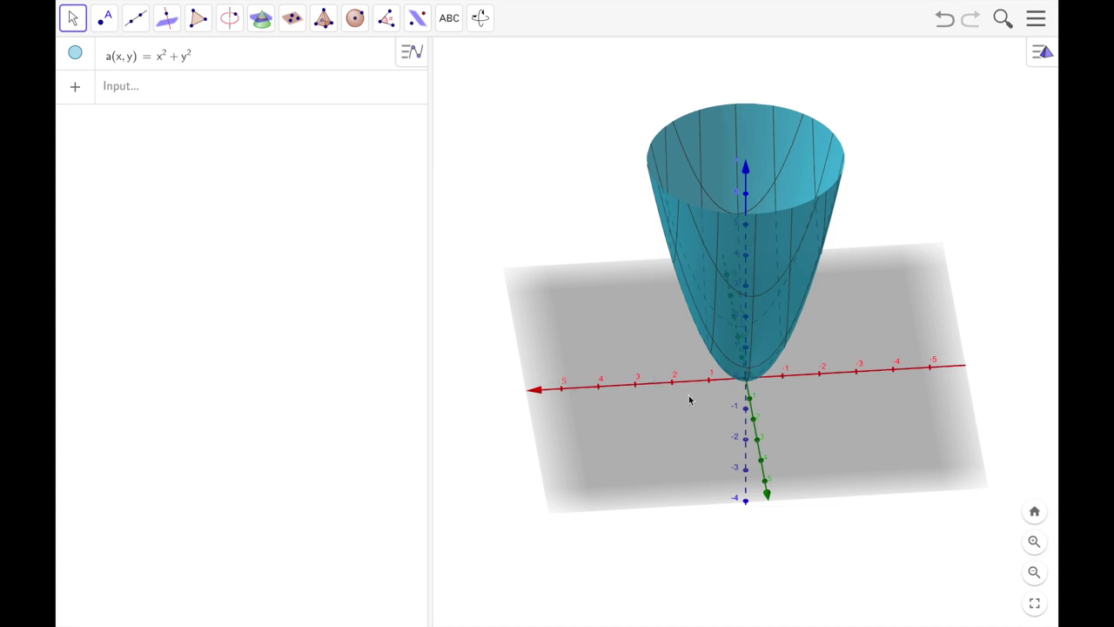
drag(650, 341, 739, 342)
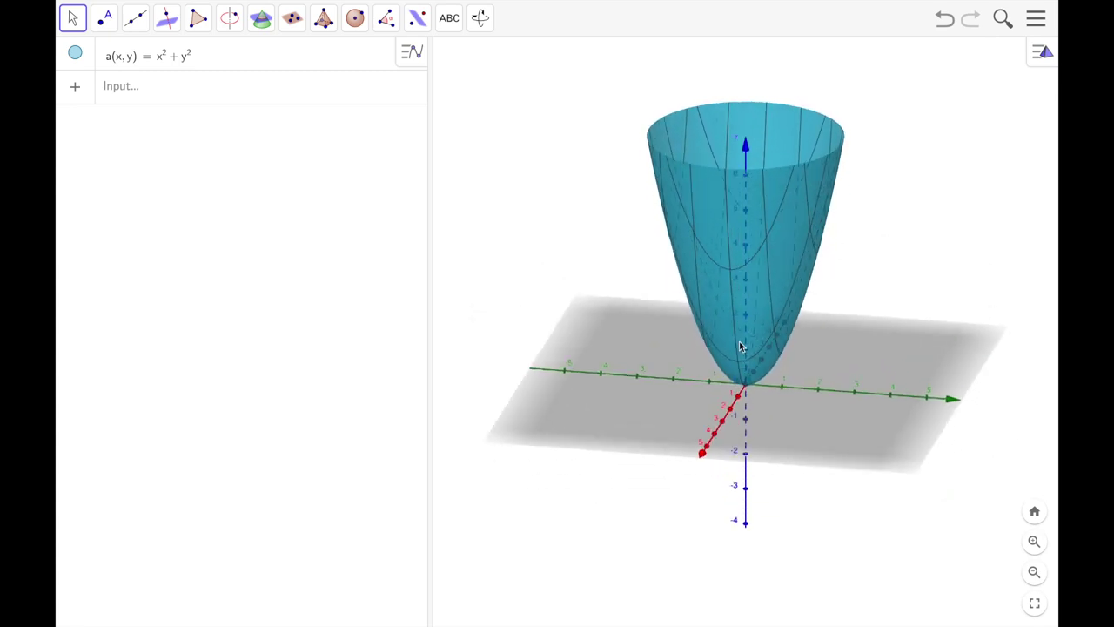
click(167, 59)
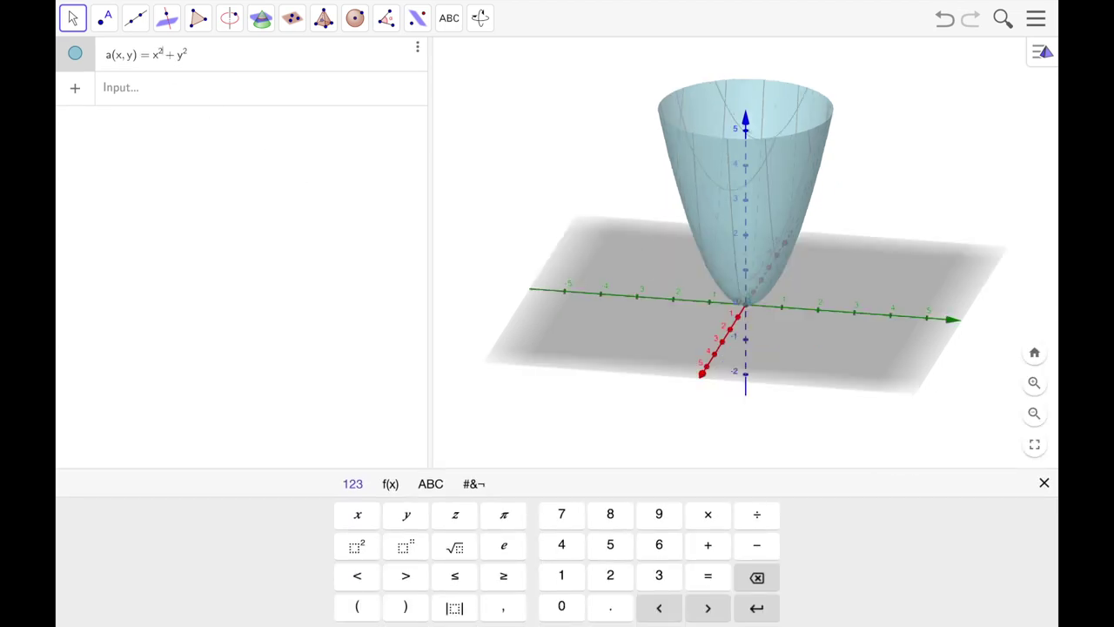
Change the surface to a(x,y) = x + y² and close the maths keyboard.
key(BackSpace)
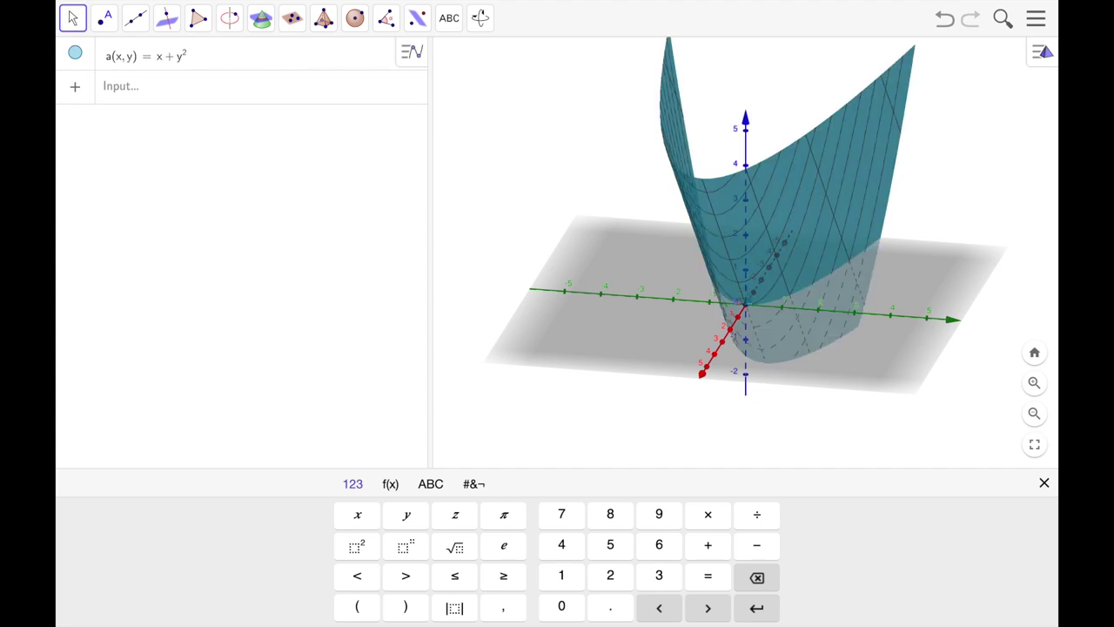
click(725, 322)
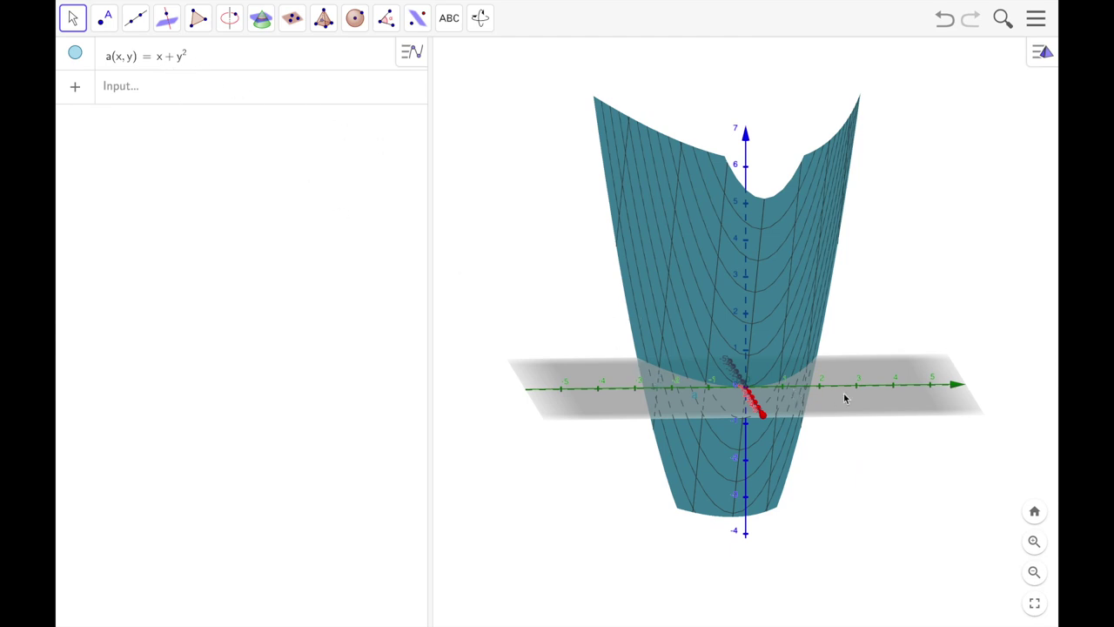
drag(845, 398, 877, 463)
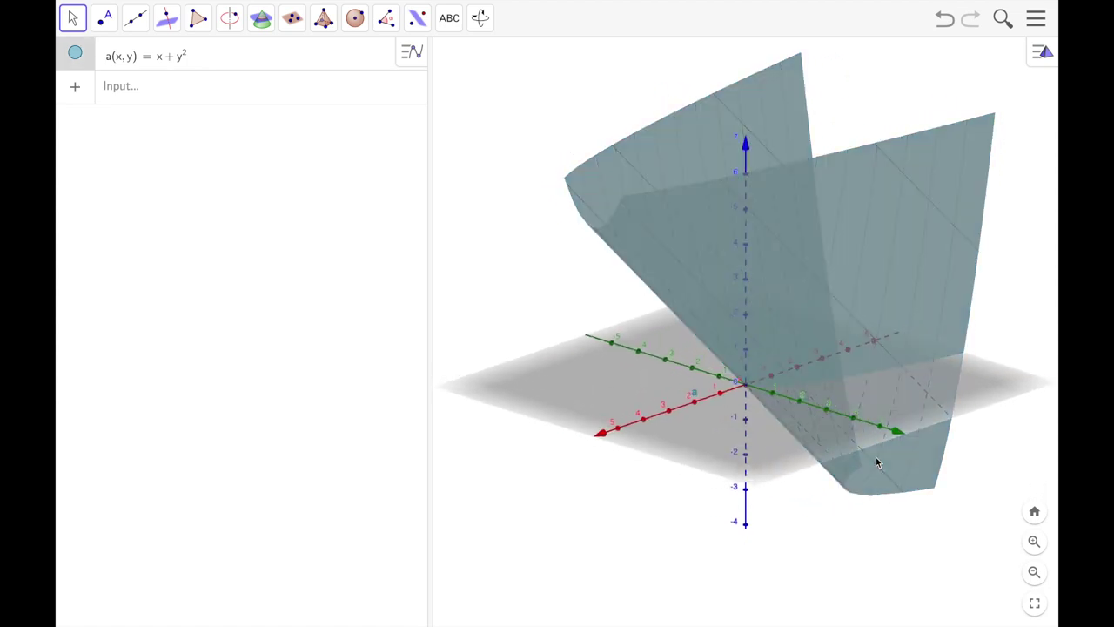
double_click(878, 463)
key(Escape)
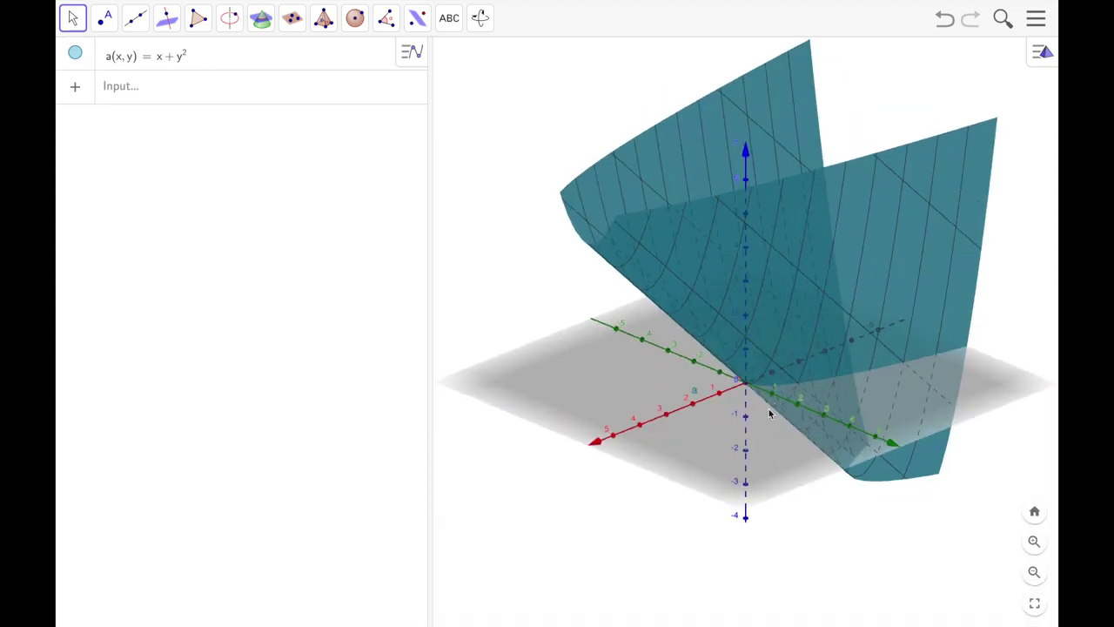
Rotate the x + y² surface to view it from several sides, then clear its definition.
drag(770, 413, 823, 374)
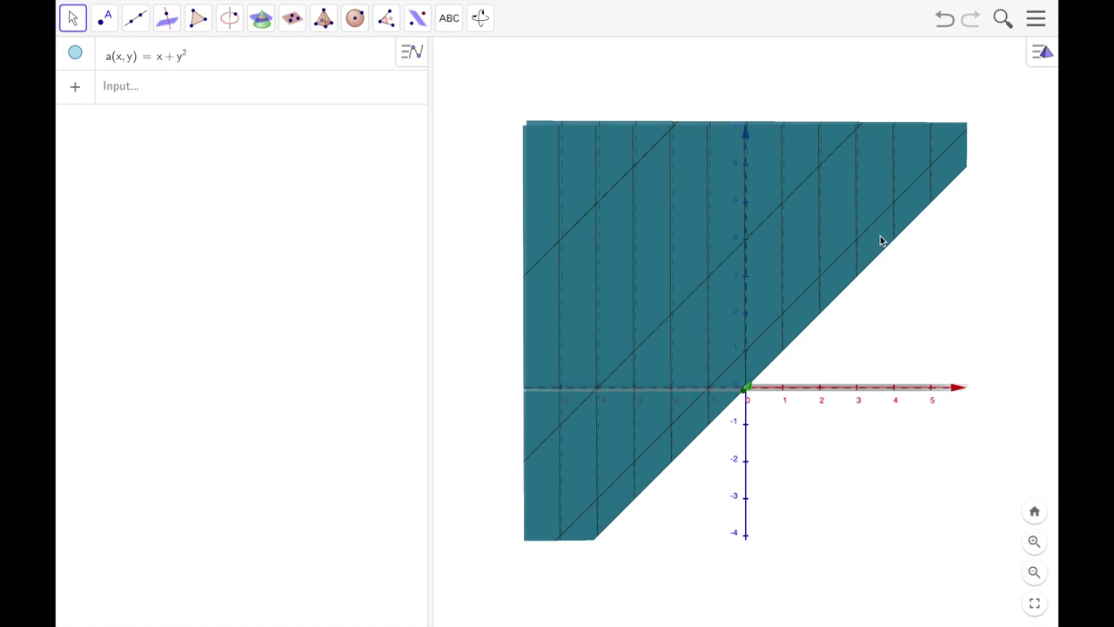
drag(892, 247, 830, 241)
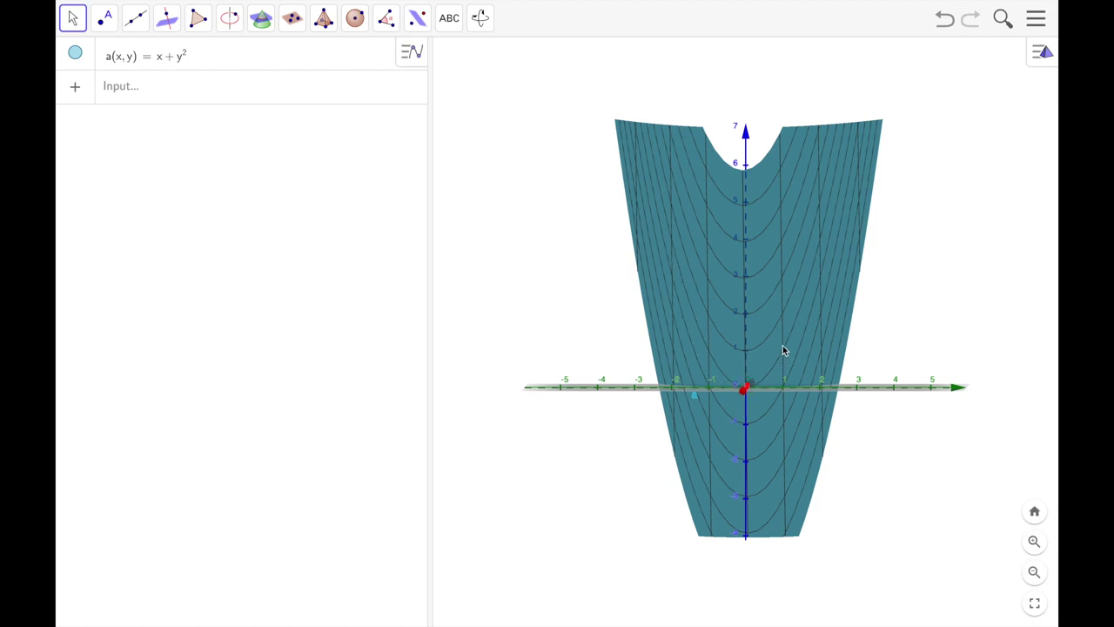
drag(772, 277, 623, 316)
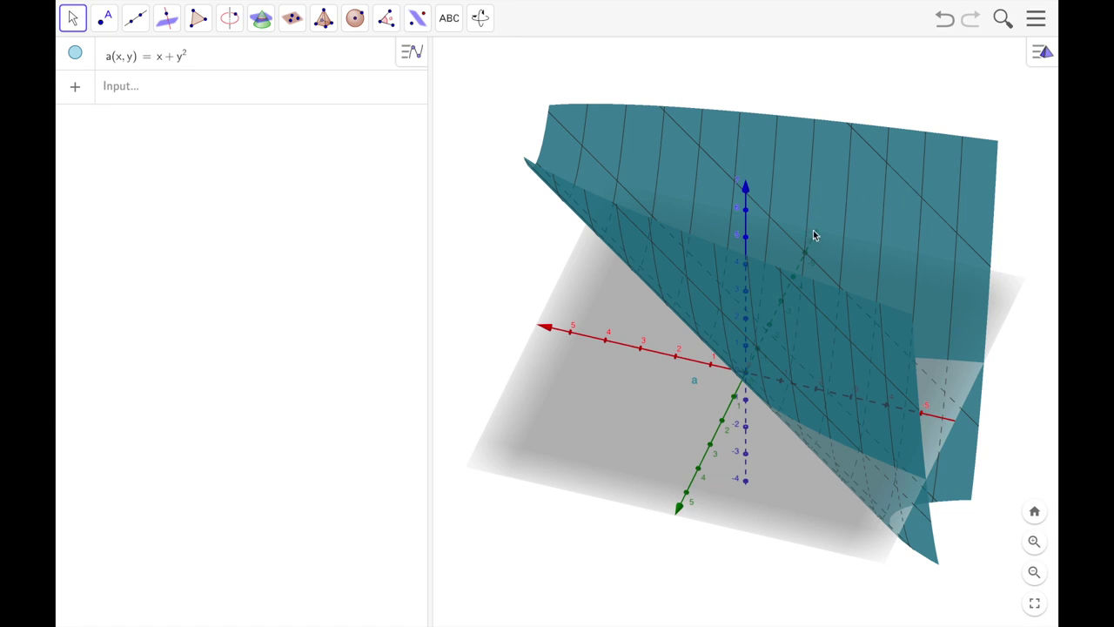
click(838, 229)
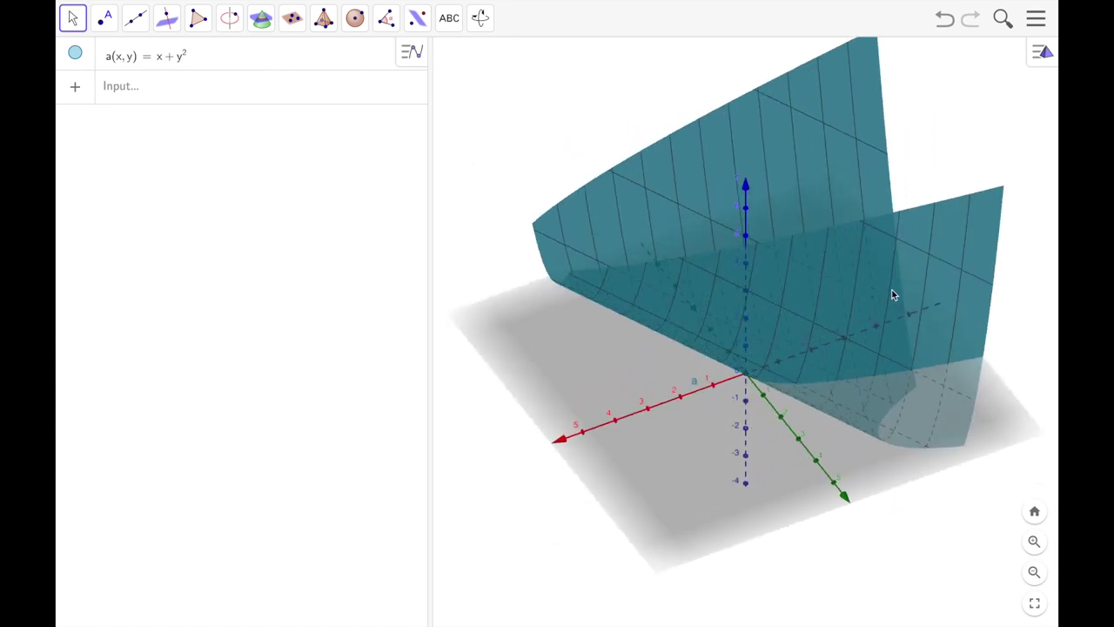
drag(893, 294, 813, 219)
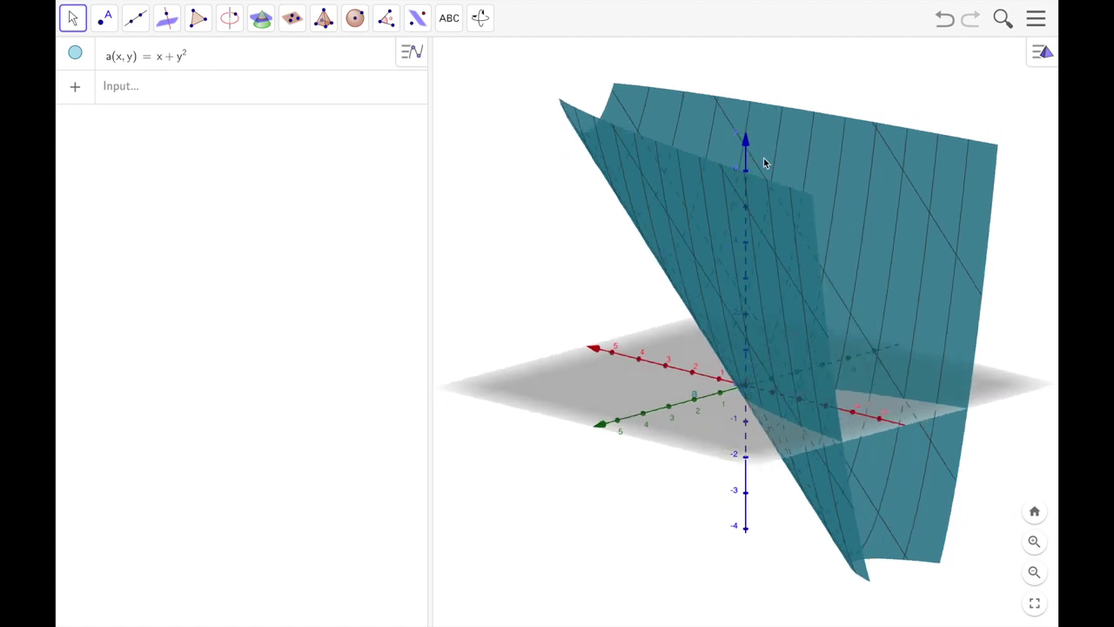
drag(761, 206, 701, 192)
click(197, 56)
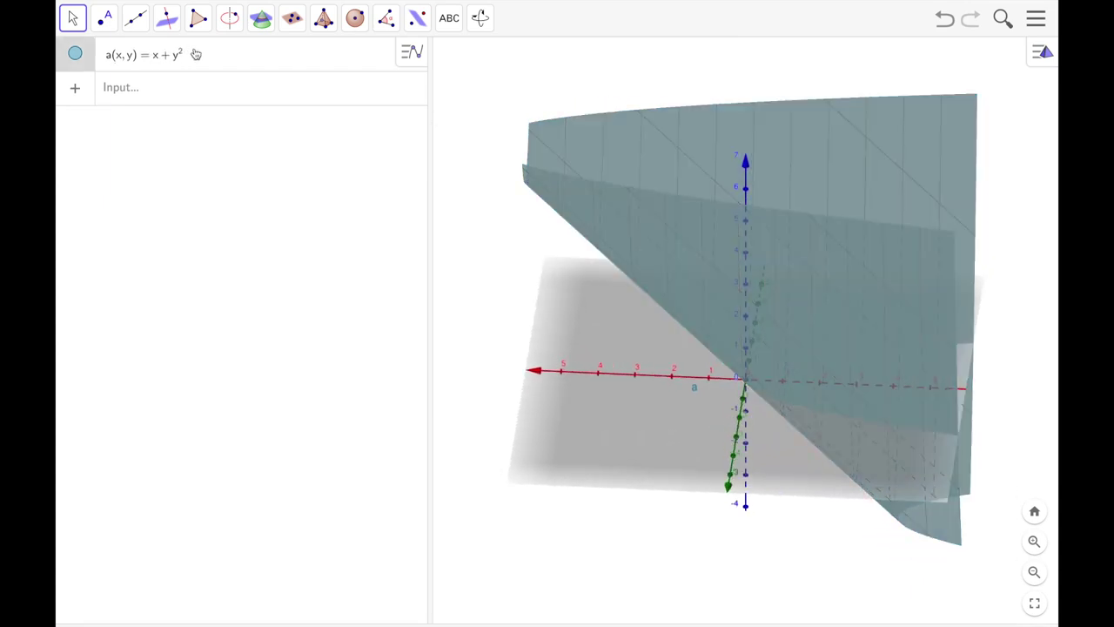
key(BackSpace)
key(BackSpace)
key(BackSpace)
key(BackSpace)
key(BackSpace)
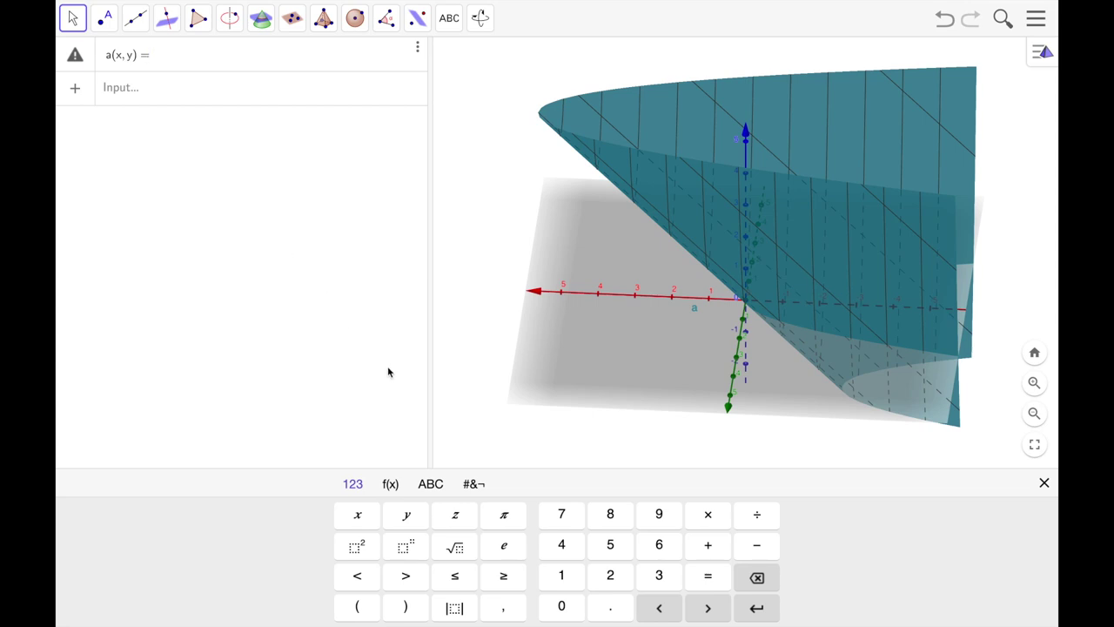
Enter e^(−x²−y²) as the new a(x,y), drawing a bell-shaped surface peaking above the origin.
text(e)
click(390, 484)
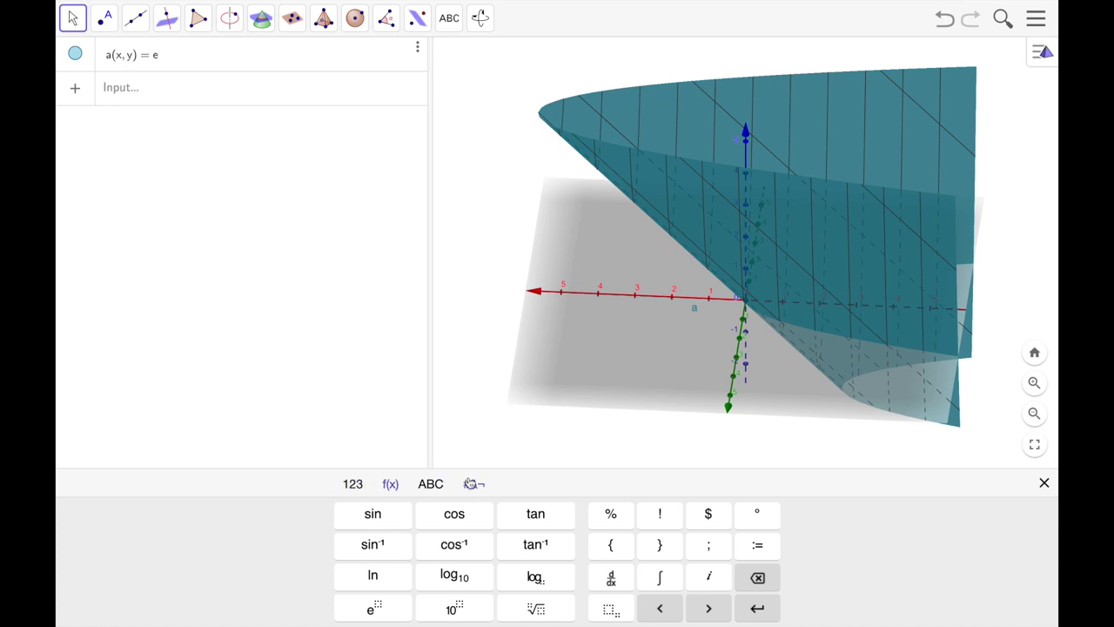
click(353, 484)
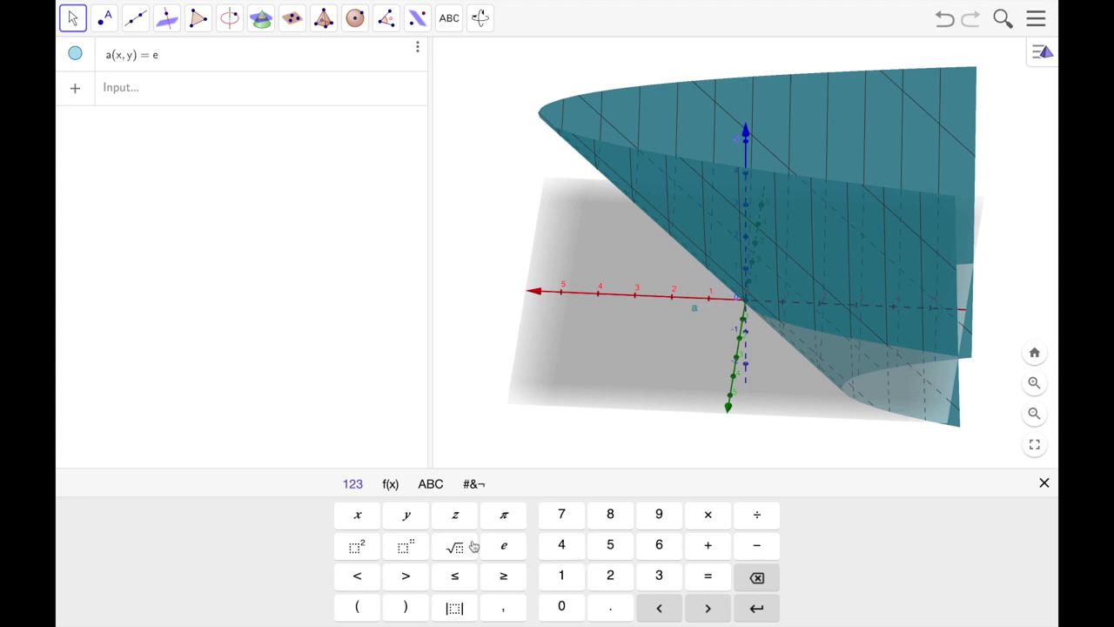
text(-x²-))
click(357, 546)
click(756, 545)
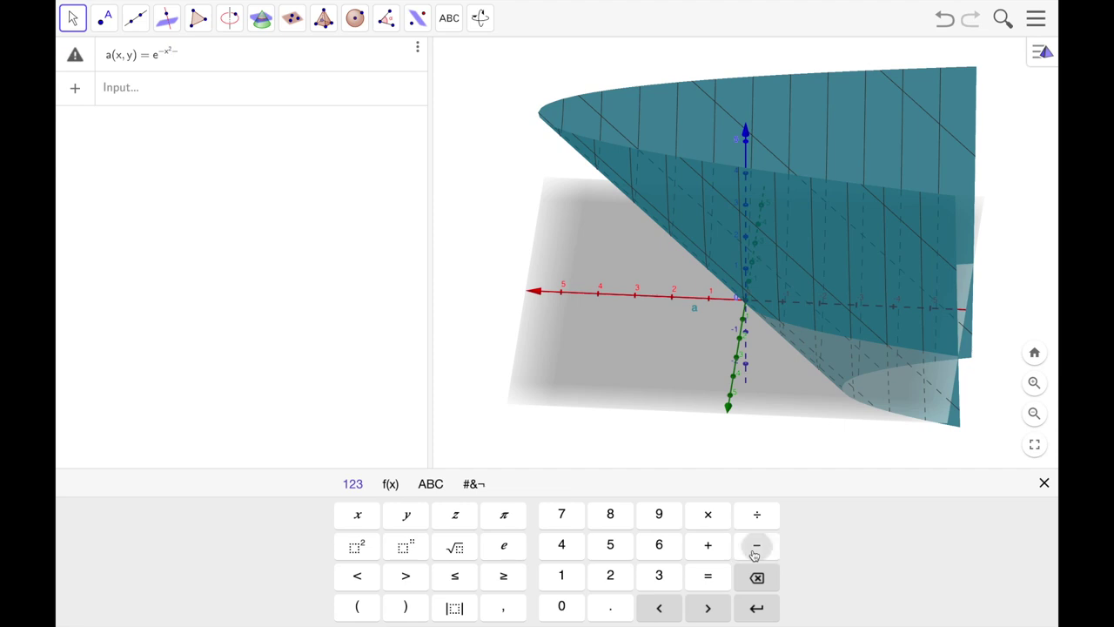
click(402, 513)
click(357, 546)
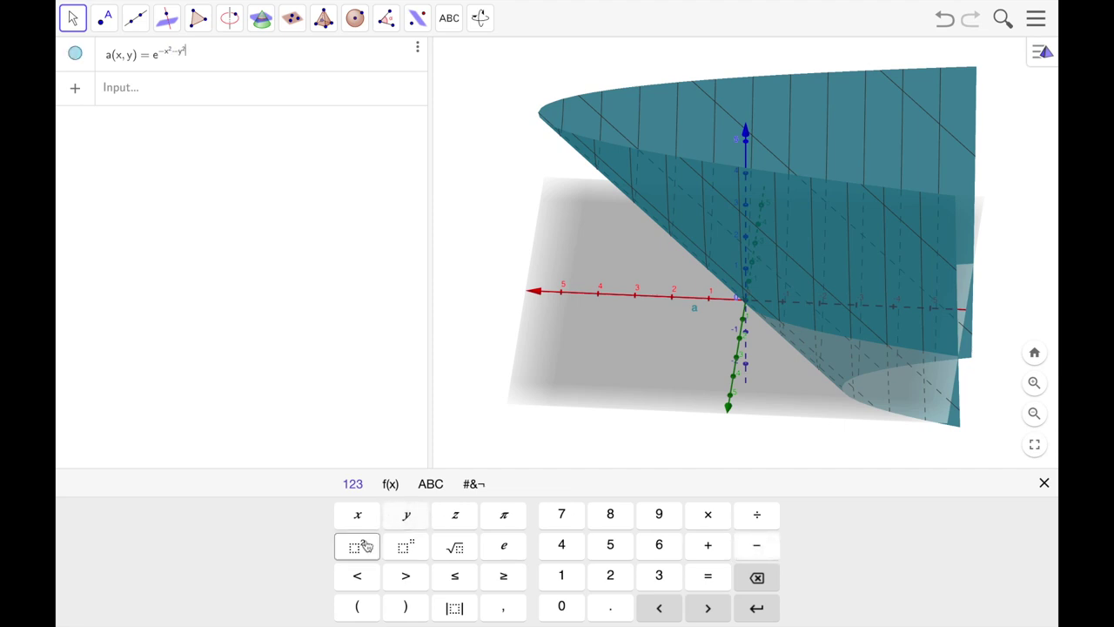
click(395, 348)
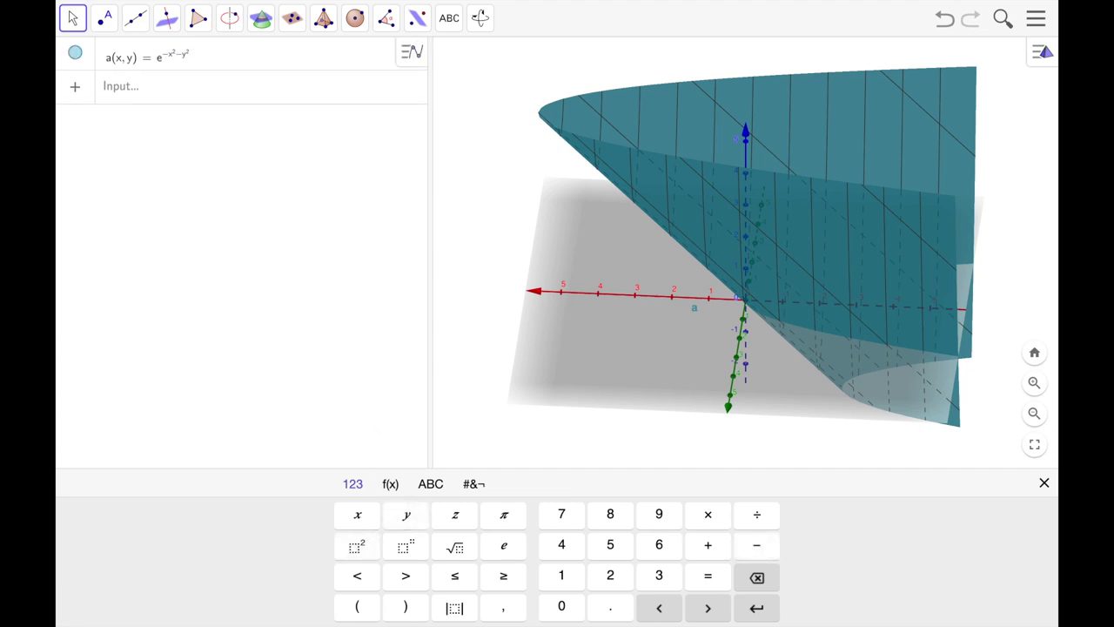
Zoom in on the origin and tilt the e^(−x²−y²) bump to near-top and high oblique views.
mouse_move(756, 364)
mouse_down()
mouse_move(766, 313)
mouse_move(746, 366)
mouse_move(761, 360)
mouse_up()
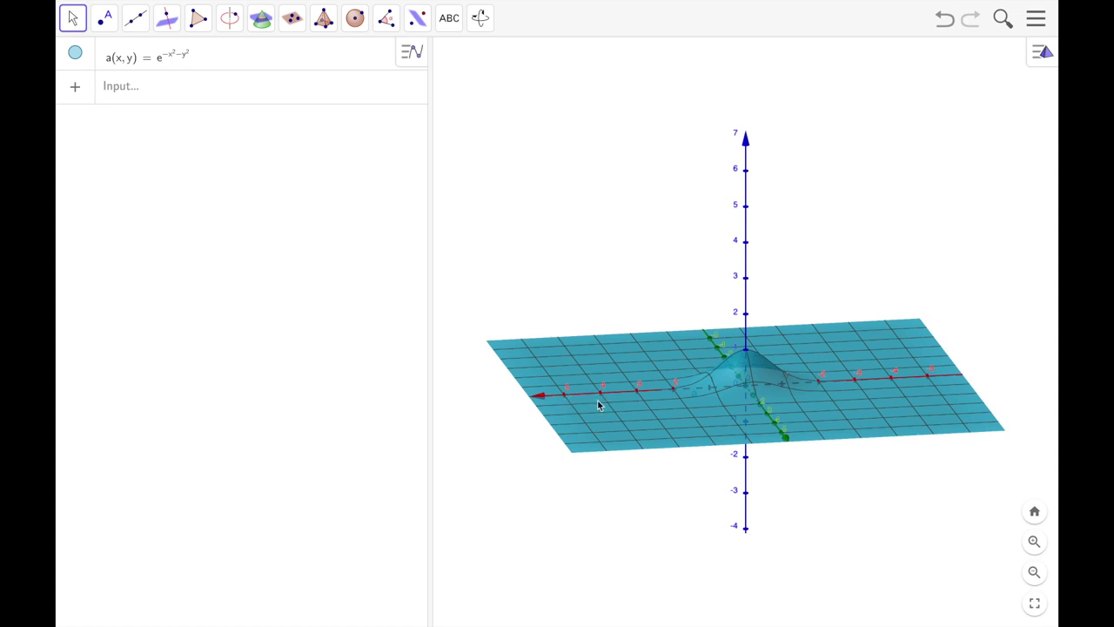
scroll(742, 389, up, 4)
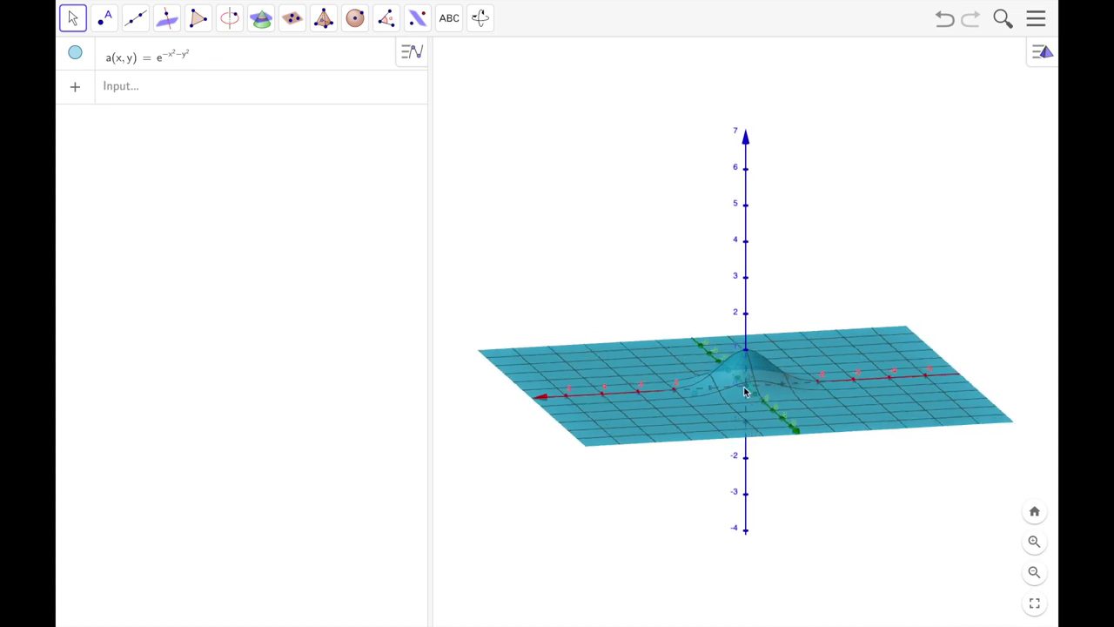
scroll(726, 374, up, 1)
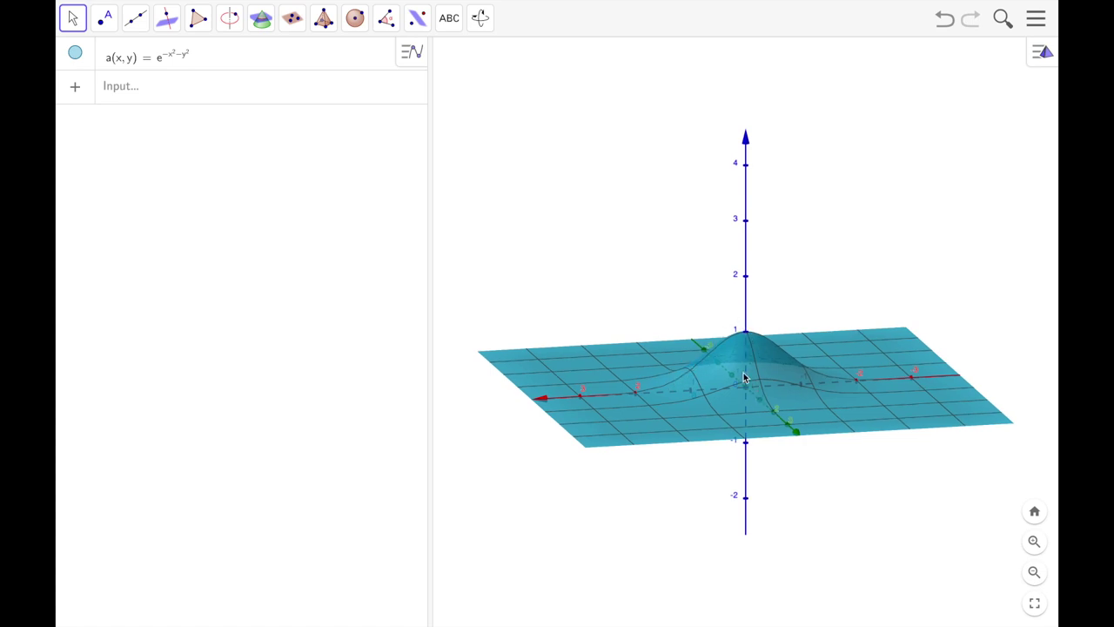
mouse_move(747, 376)
mouse_down()
mouse_move(727, 448)
mouse_move(753, 388)
mouse_up()
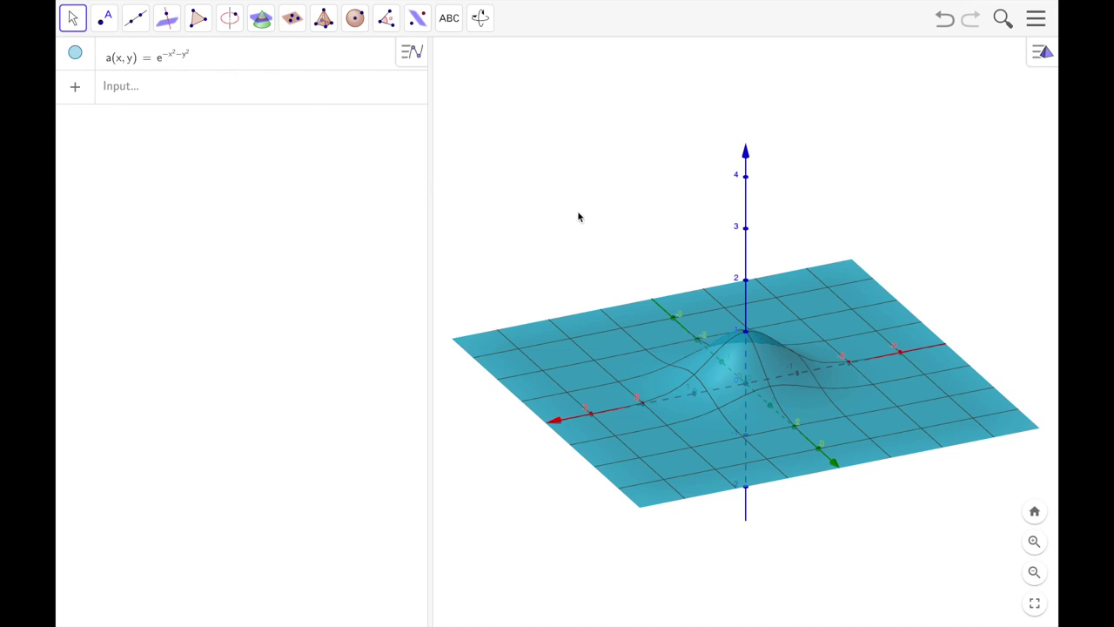
drag(744, 369, 536, 256)
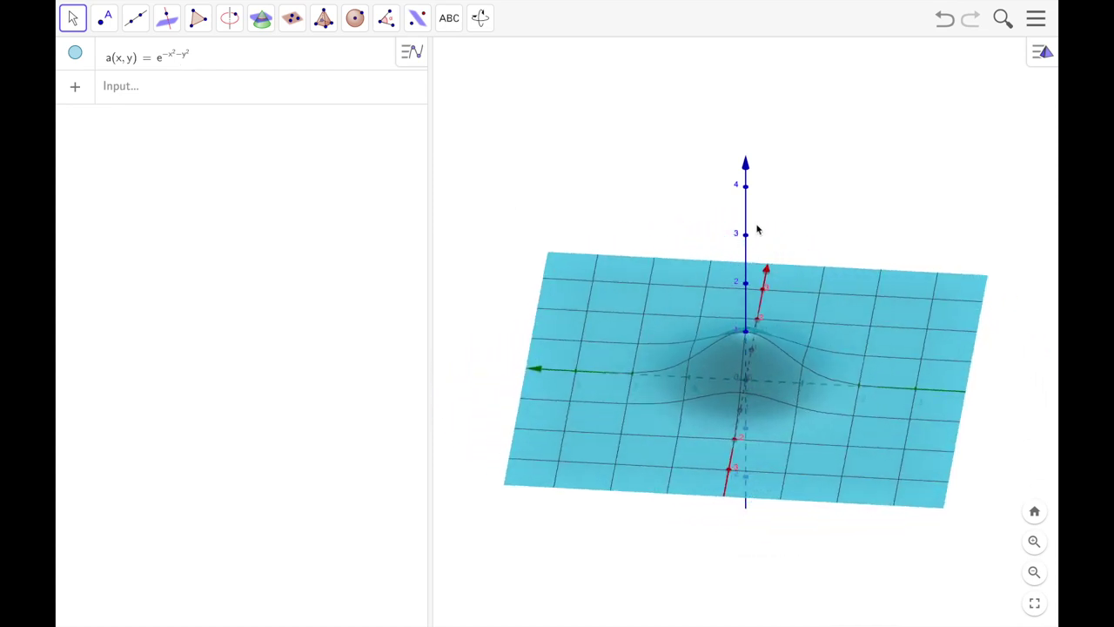
click(227, 83)
Rotate the e^(−x−y²) surface through front-on, oblique and edge-on profile views, then switch to Preview.
mouse_move(400, 6)
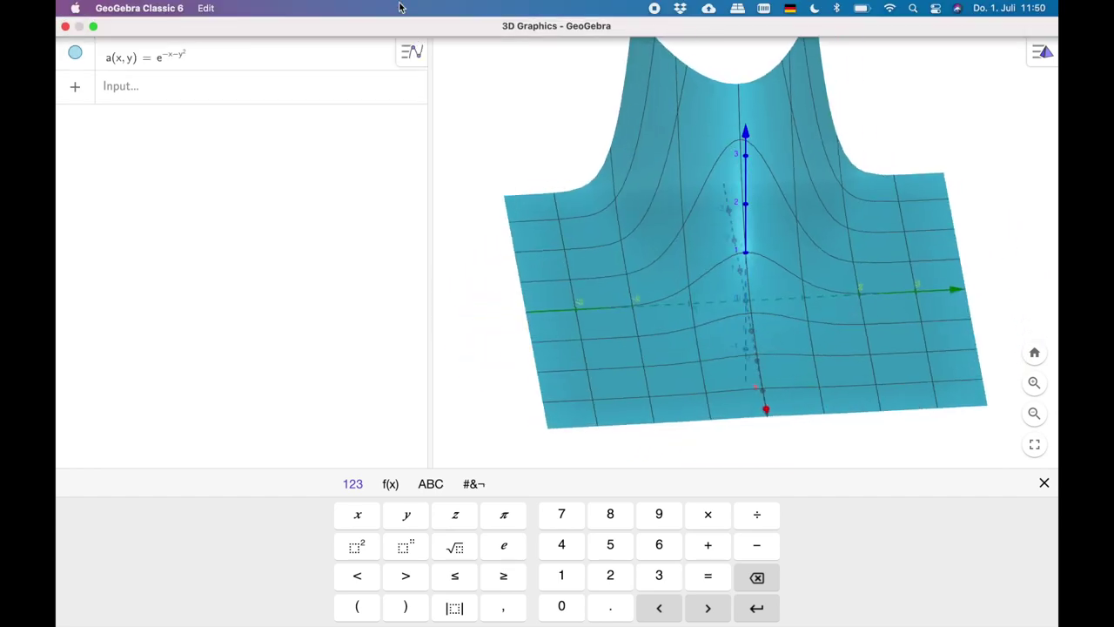
drag(690, 159, 711, 229)
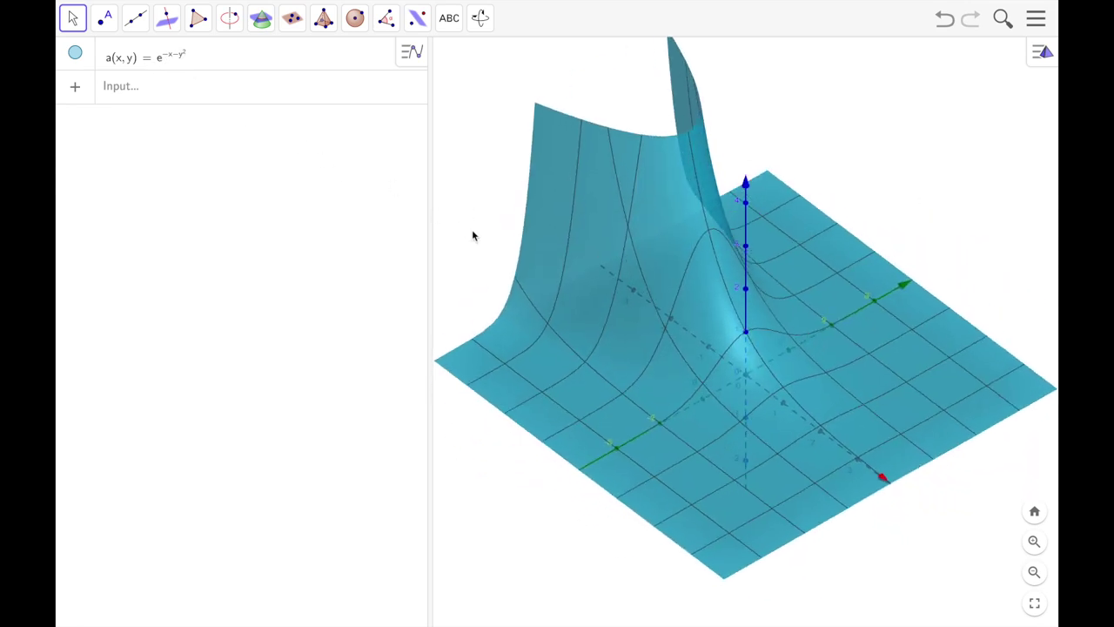
drag(616, 293, 597, 289)
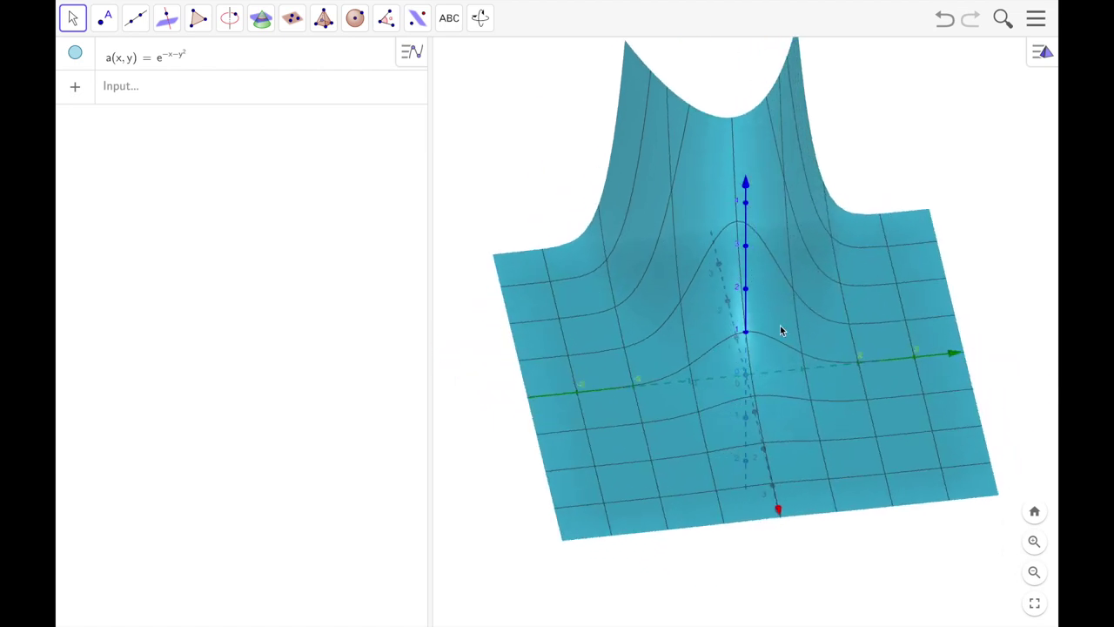
click(718, 366)
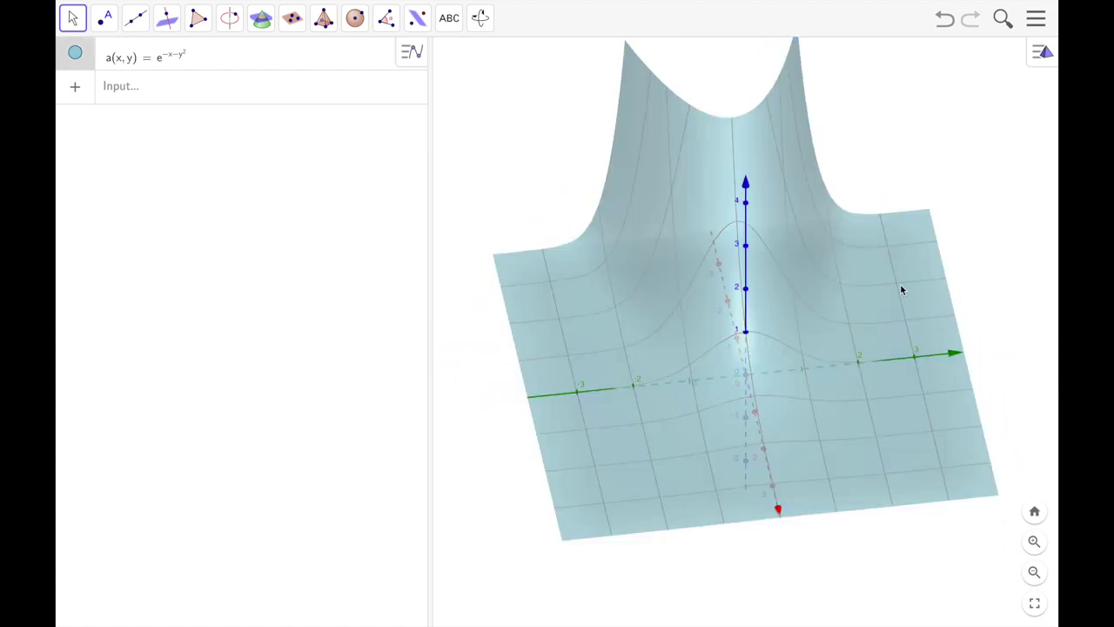
click(897, 194)
drag(880, 311, 817, 281)
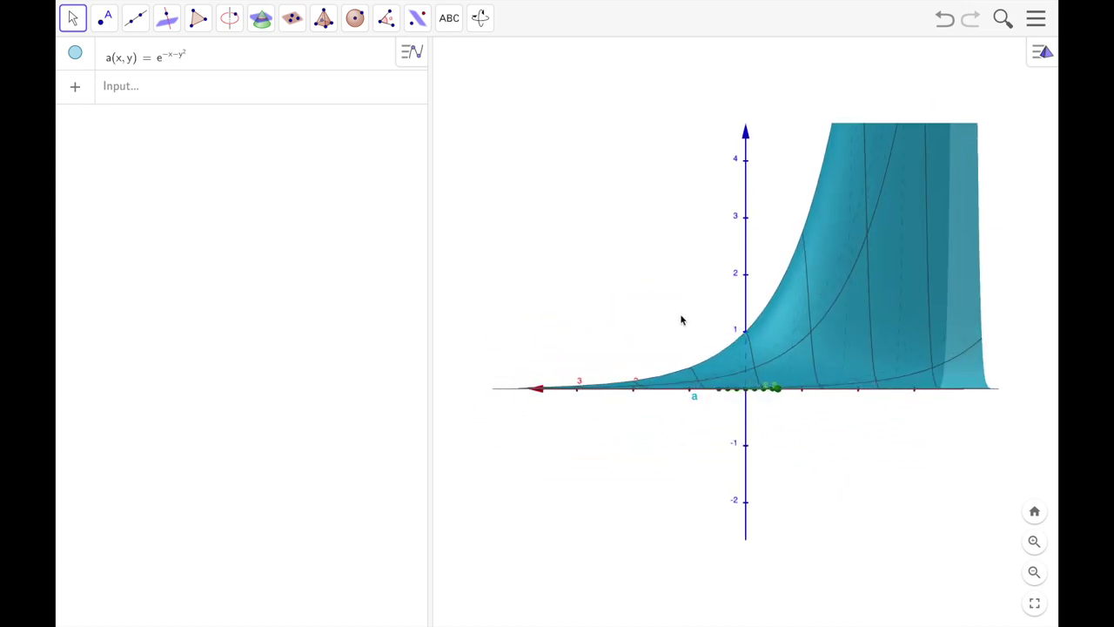
drag(588, 319, 723, 351)
click(710, 360)
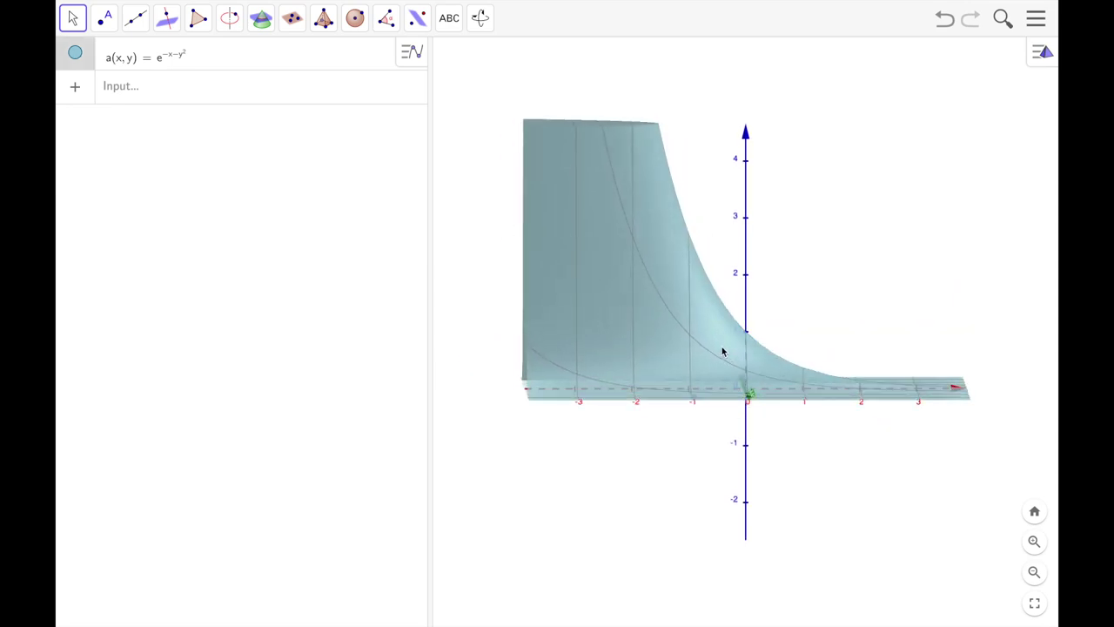
click(871, 350)
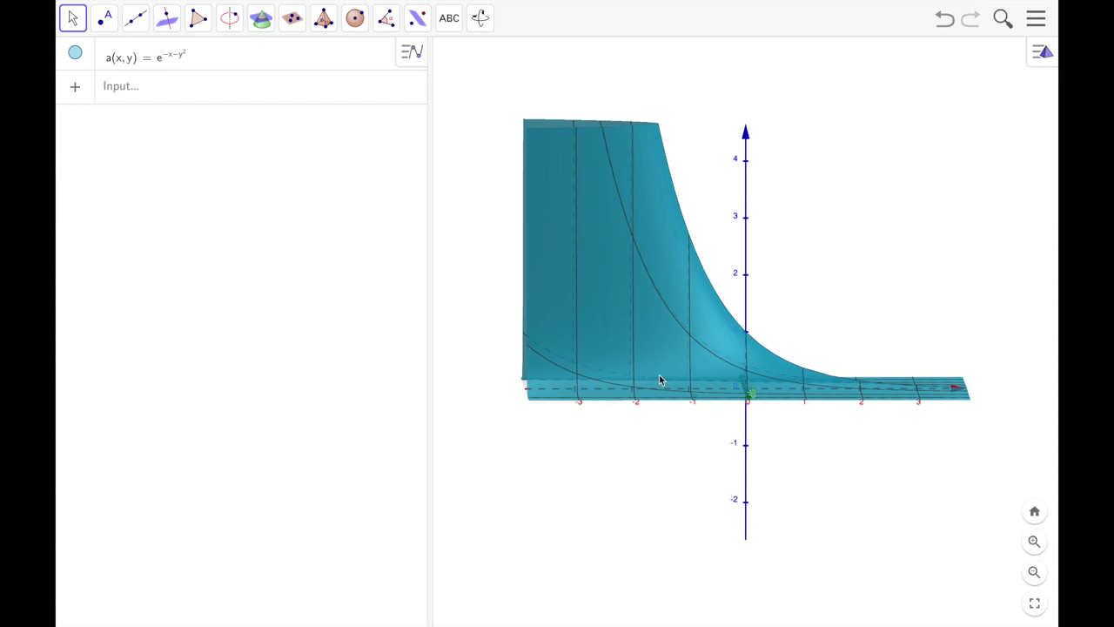
key(super+Tab)
key(Tab)
key(Tab)
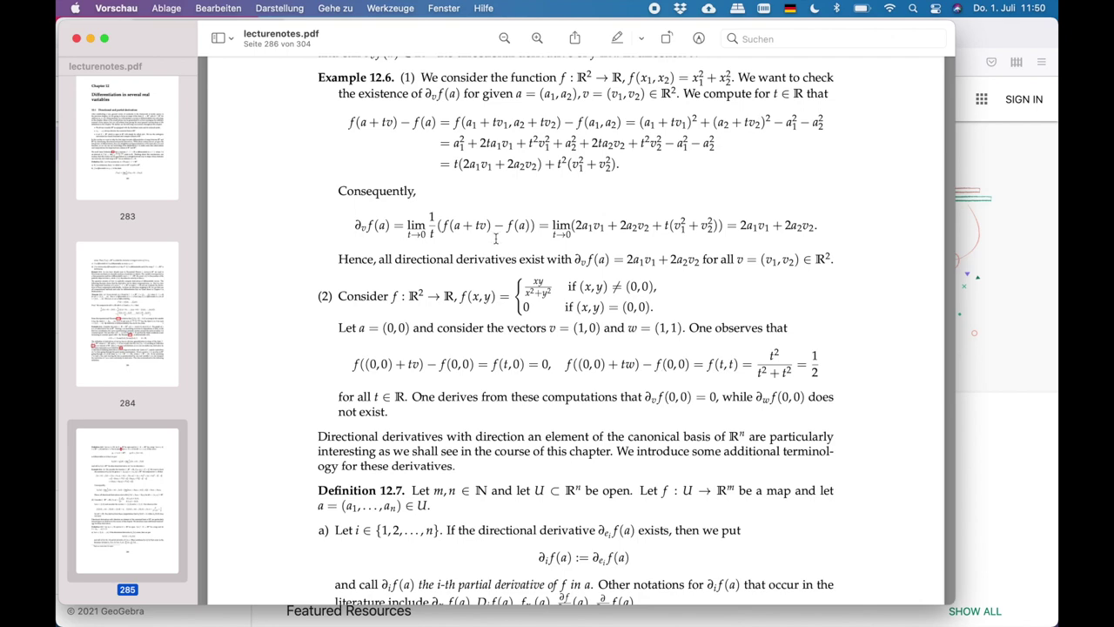
Scroll lecturenotes.pdf up and down around Example 12.6 on directional derivatives.
scroll(496, 238, up, 3)
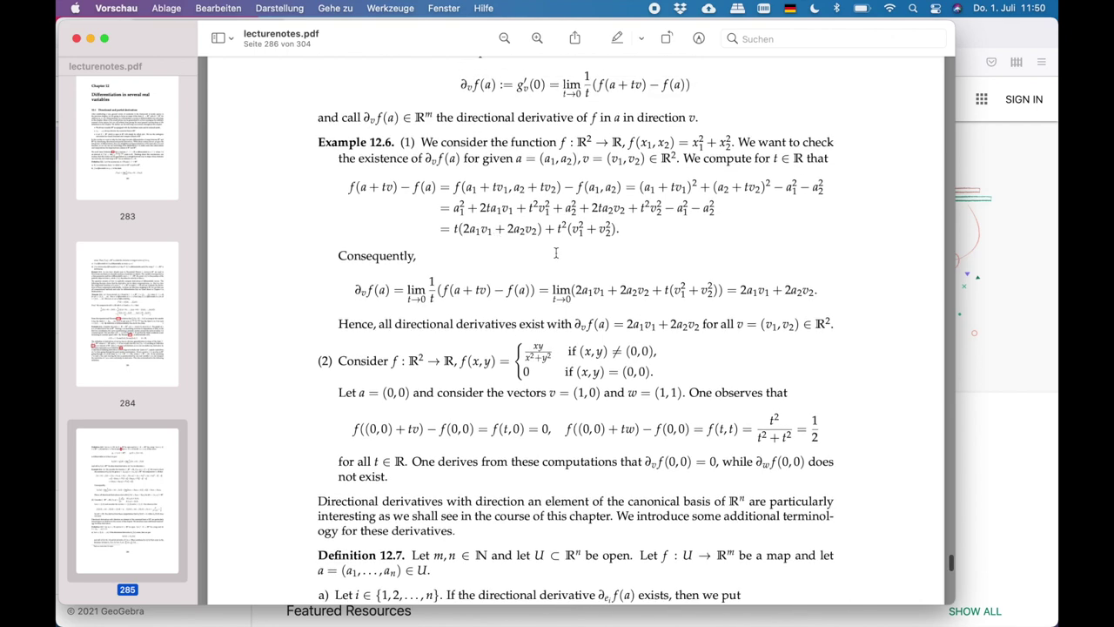
scroll(555, 253, up, 2)
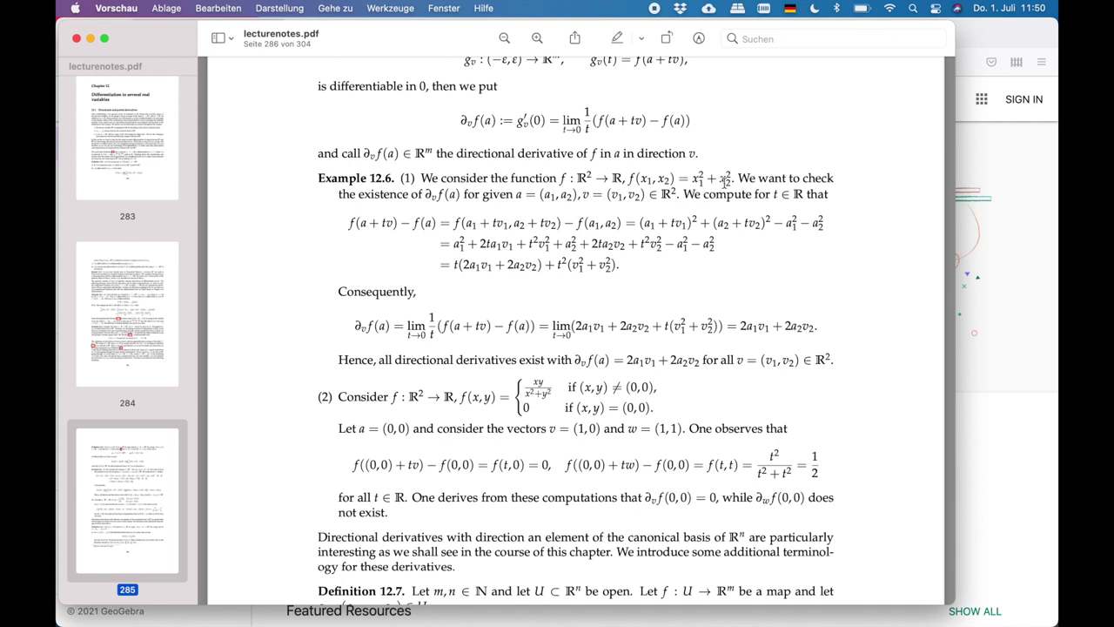
scroll(725, 180, down, 2)
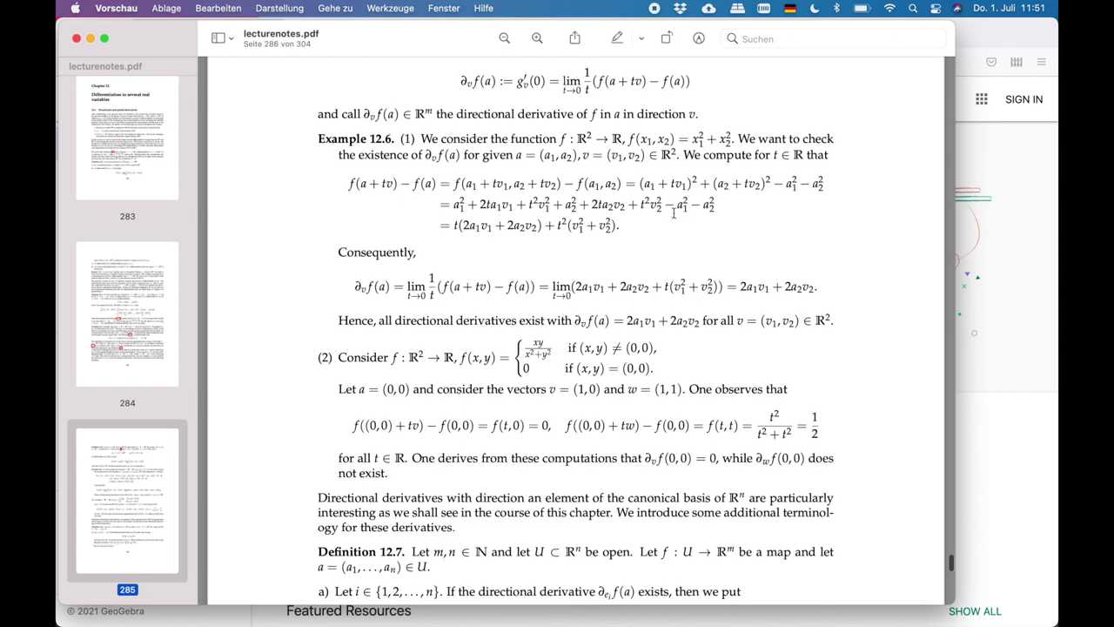
scroll(674, 214, down, 4)
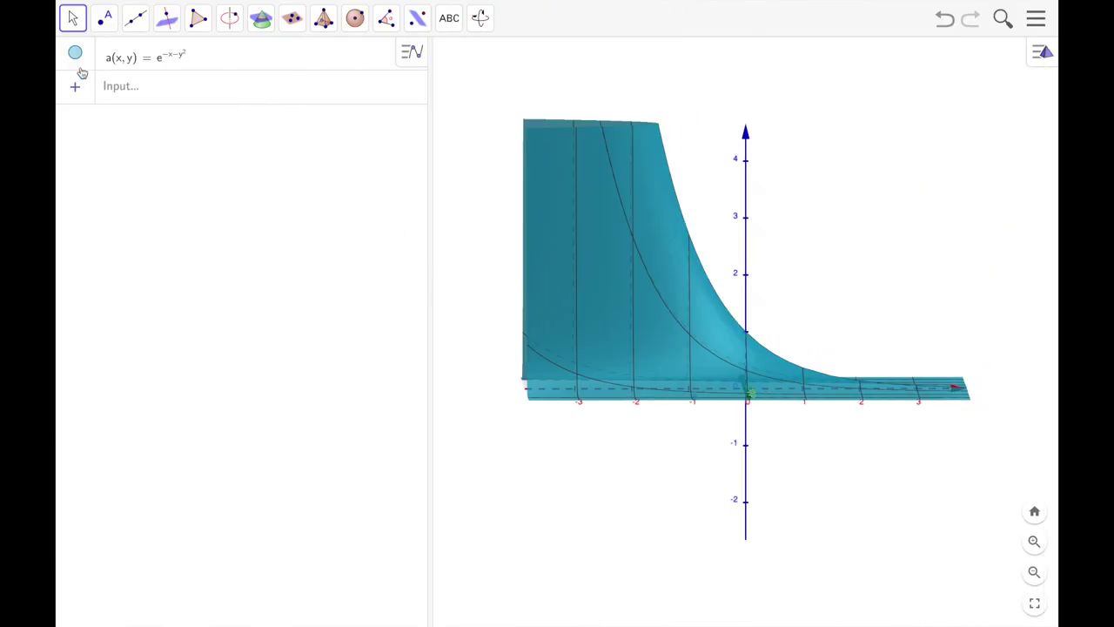
Define b(x,y) = xy/(x²+y²) with the on-screen keyboard and hide the blue a(x,y) surface.
click(143, 97)
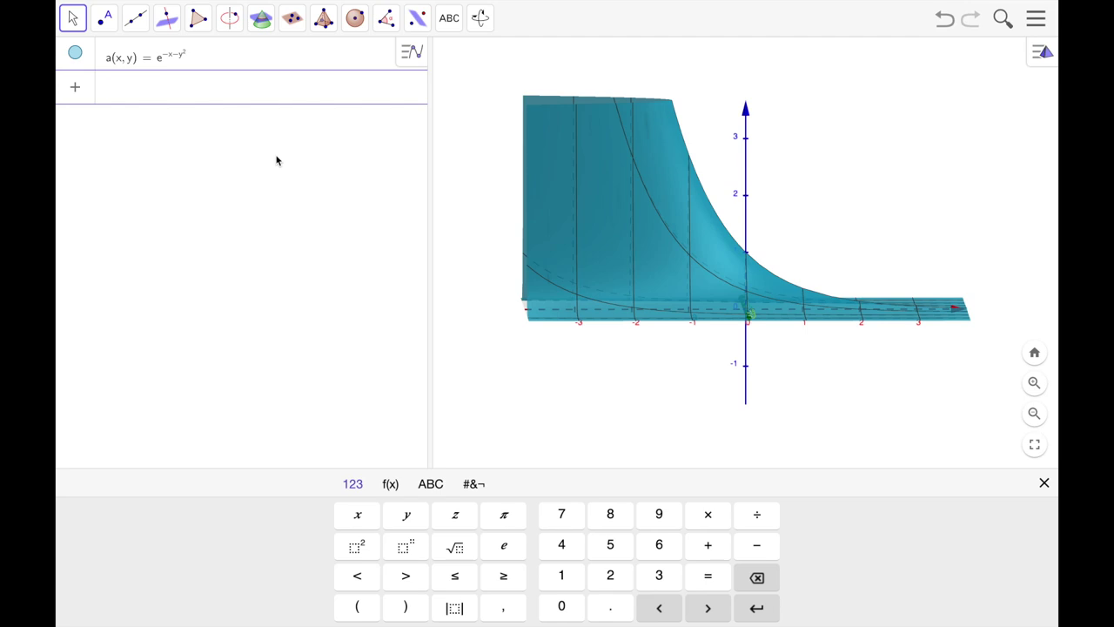
text(xy)
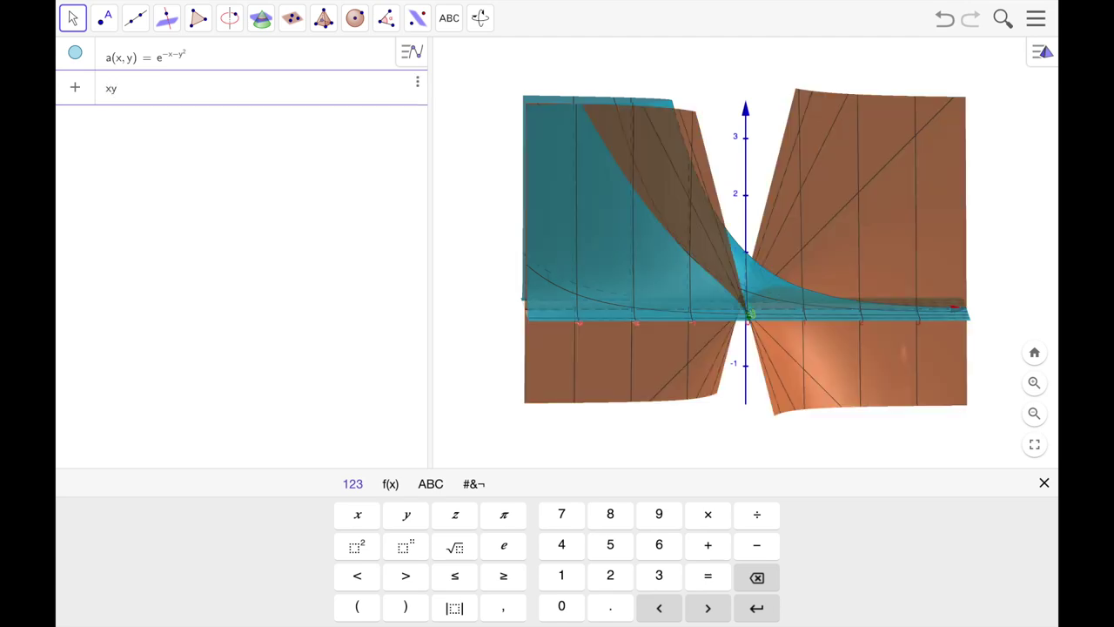
text(/x)
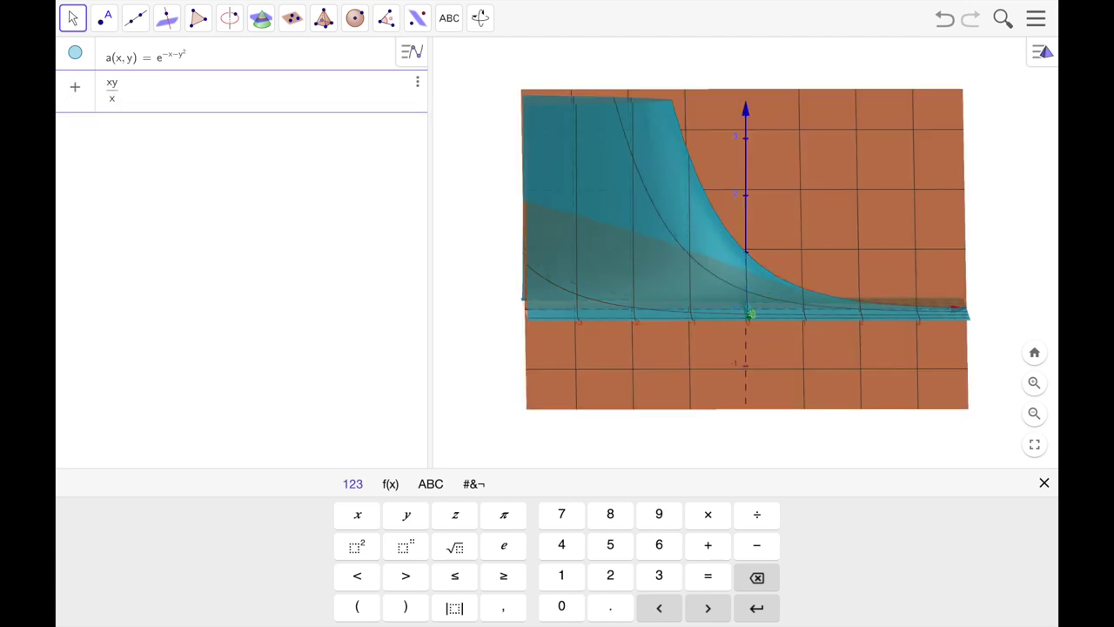
click(347, 542)
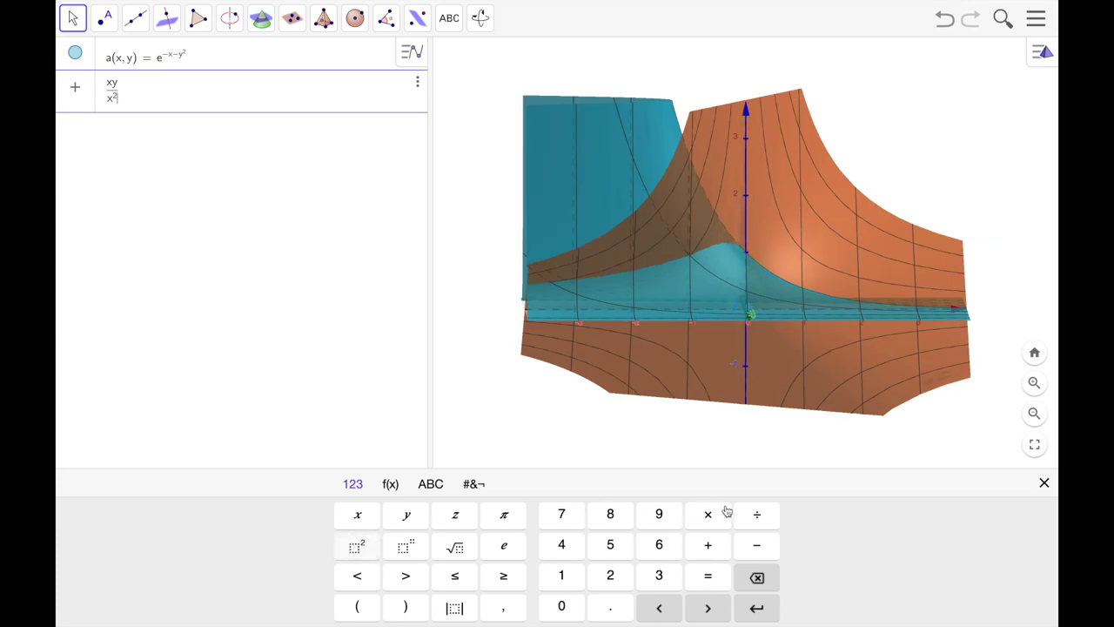
click(706, 548)
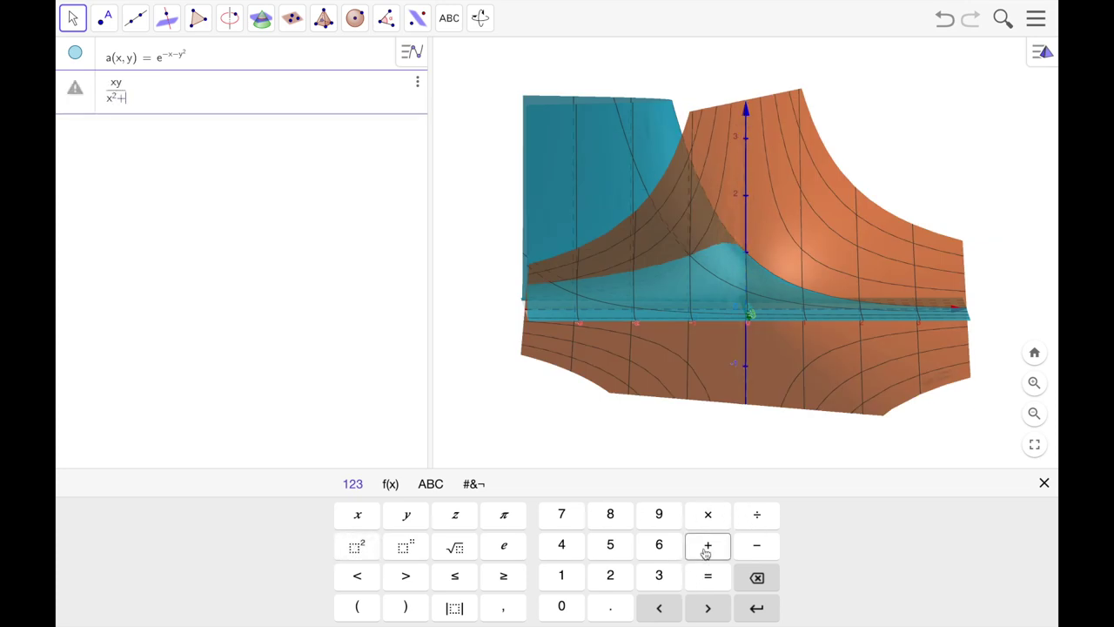
click(406, 514)
click(353, 547)
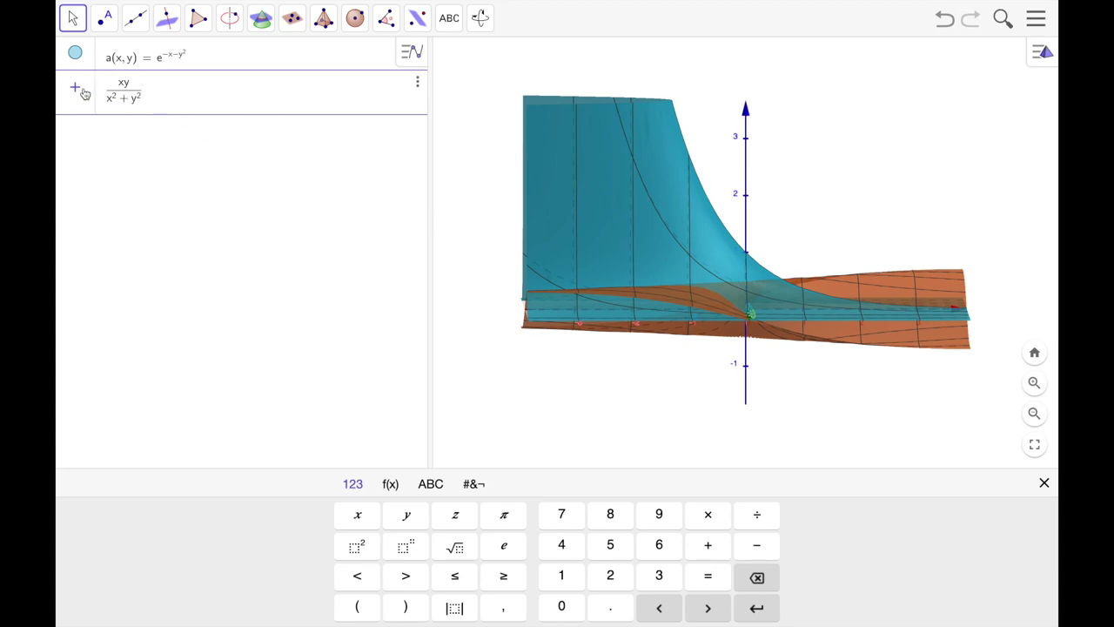
key(Return)
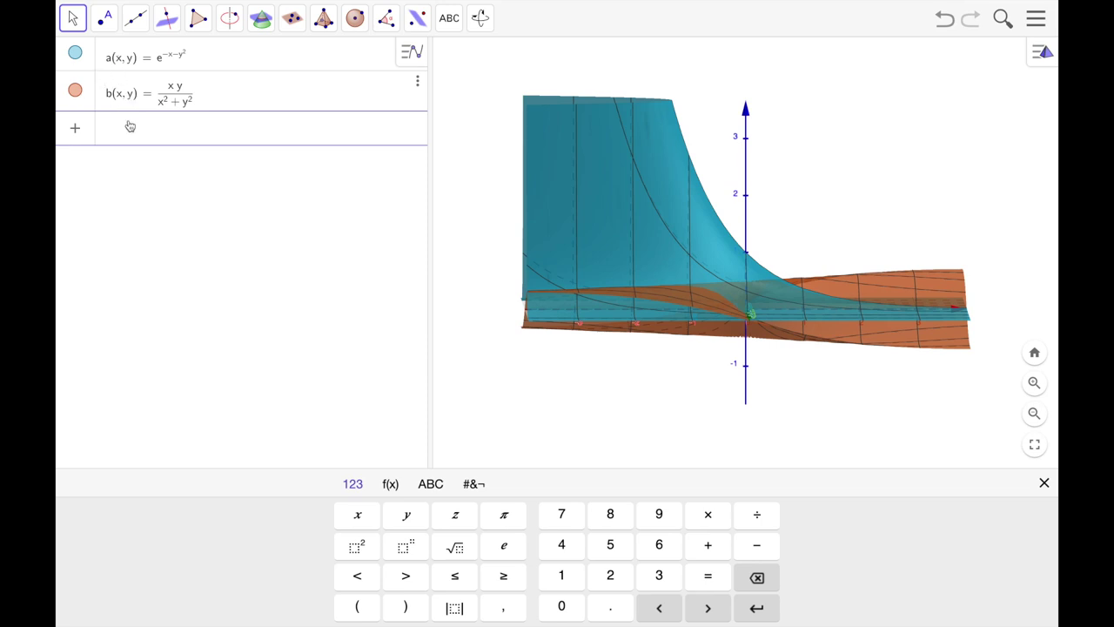
click(76, 56)
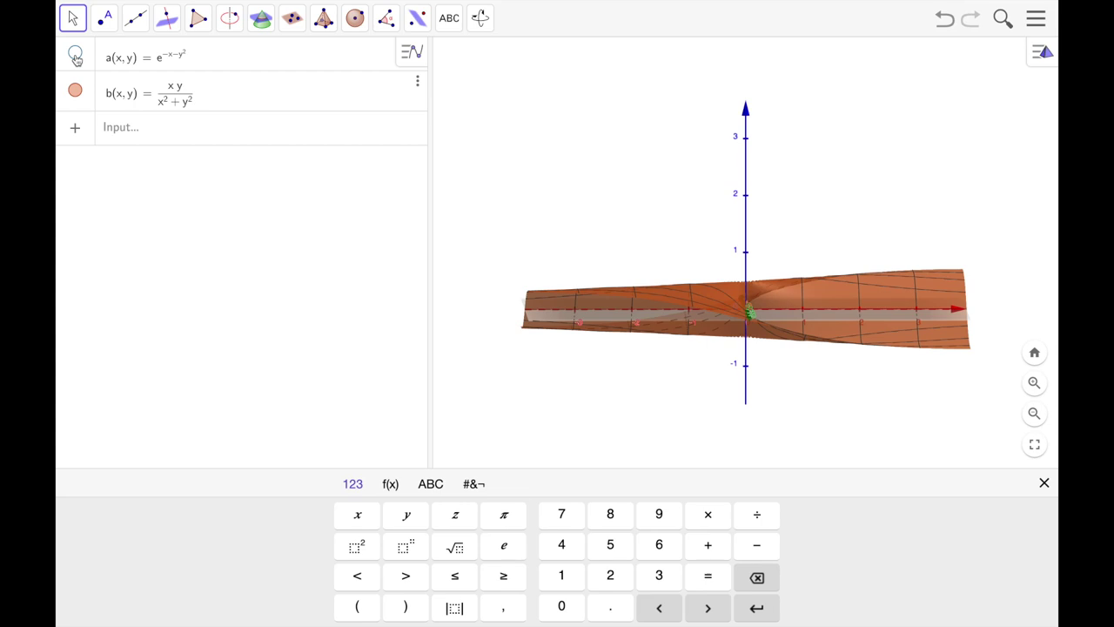
Toggle a(x,y) back to hidden and orbit the orange xy/(x²+y²) surface to oblique and top-down views.
click(75, 55)
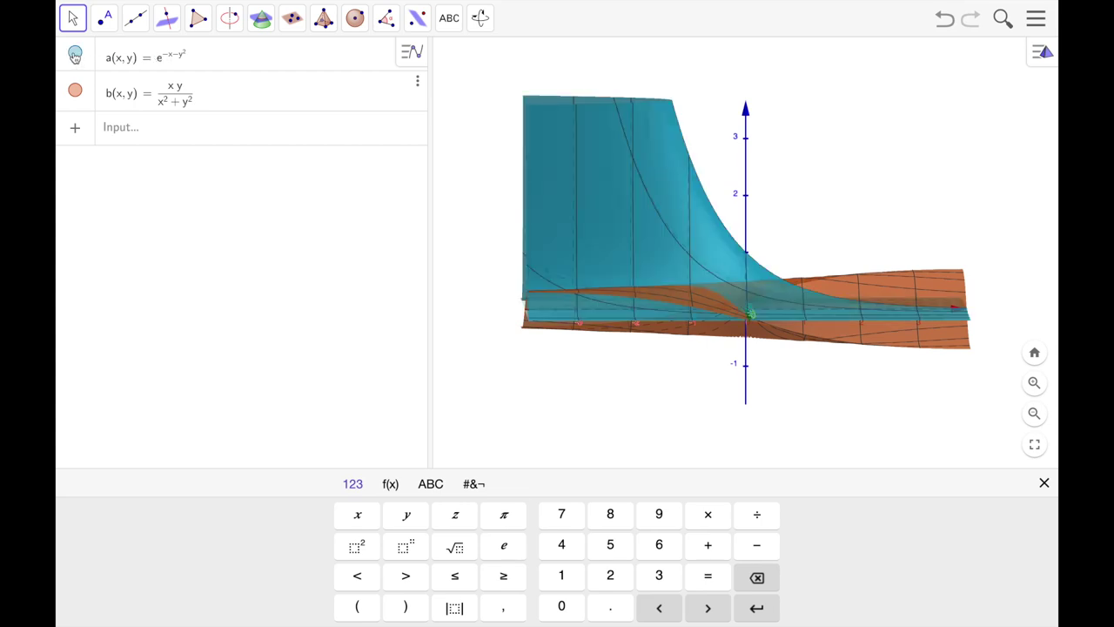
click(75, 54)
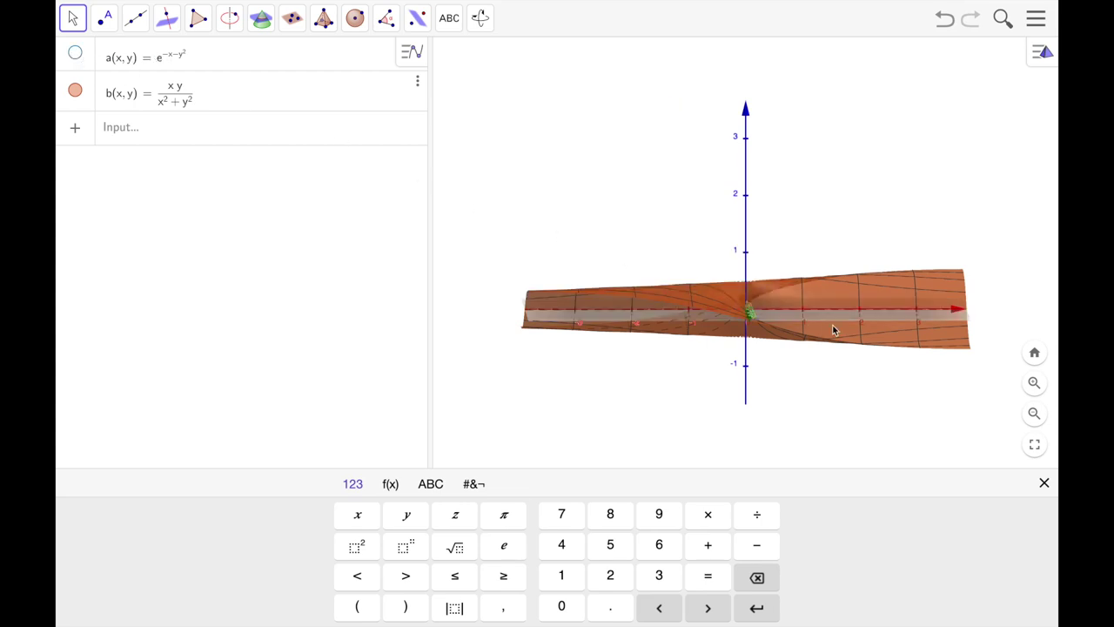
drag(799, 351, 735, 404)
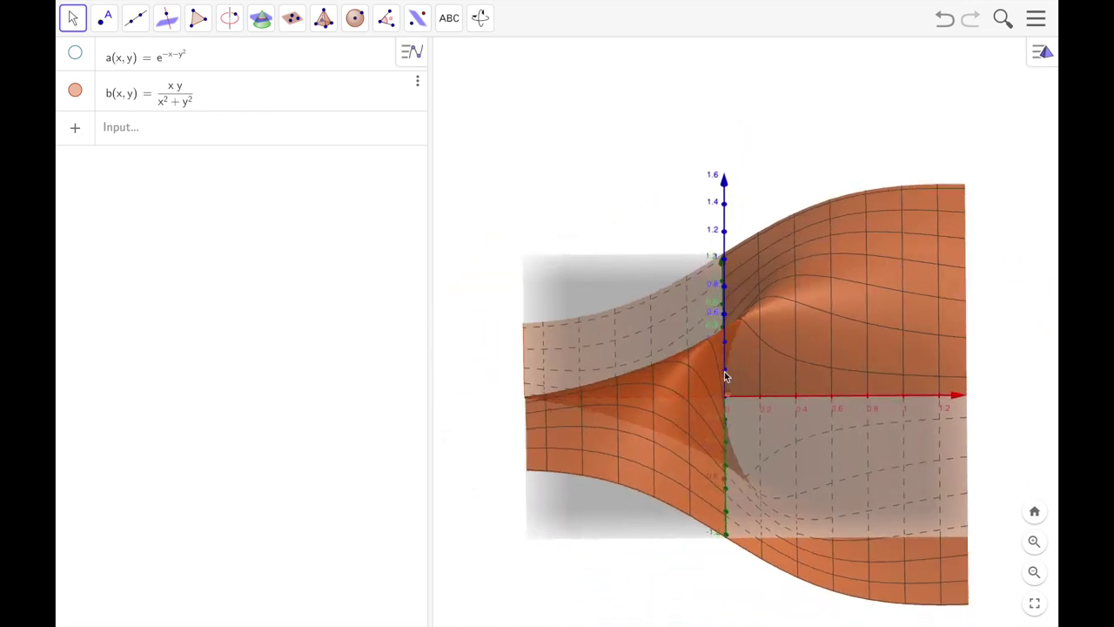
drag(730, 400, 711, 403)
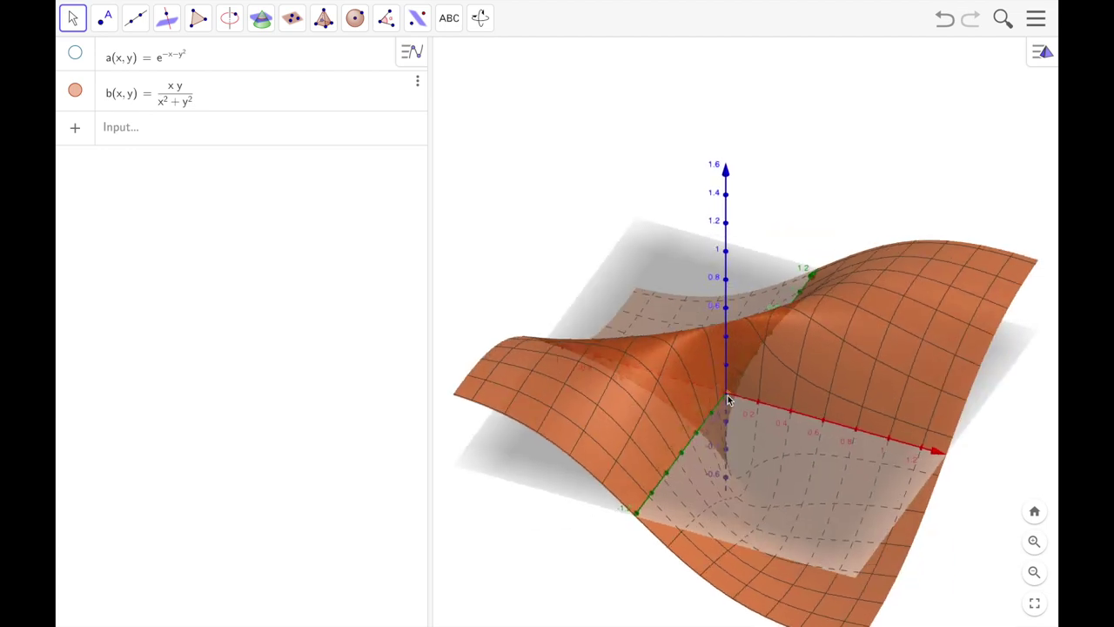
drag(723, 399, 622, 403)
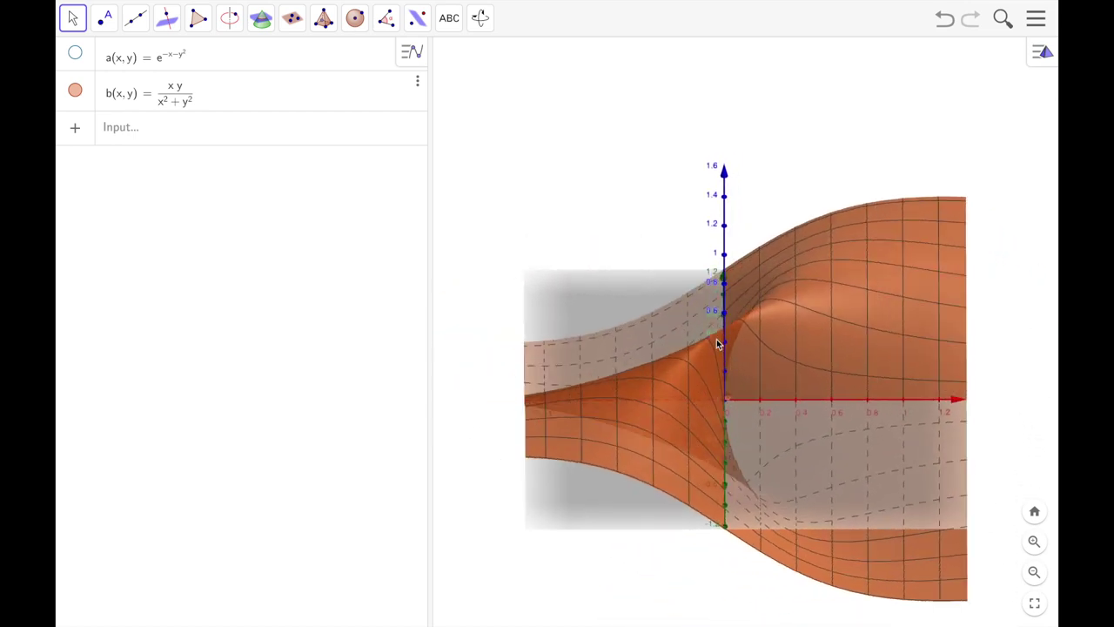
drag(717, 344, 647, 297)
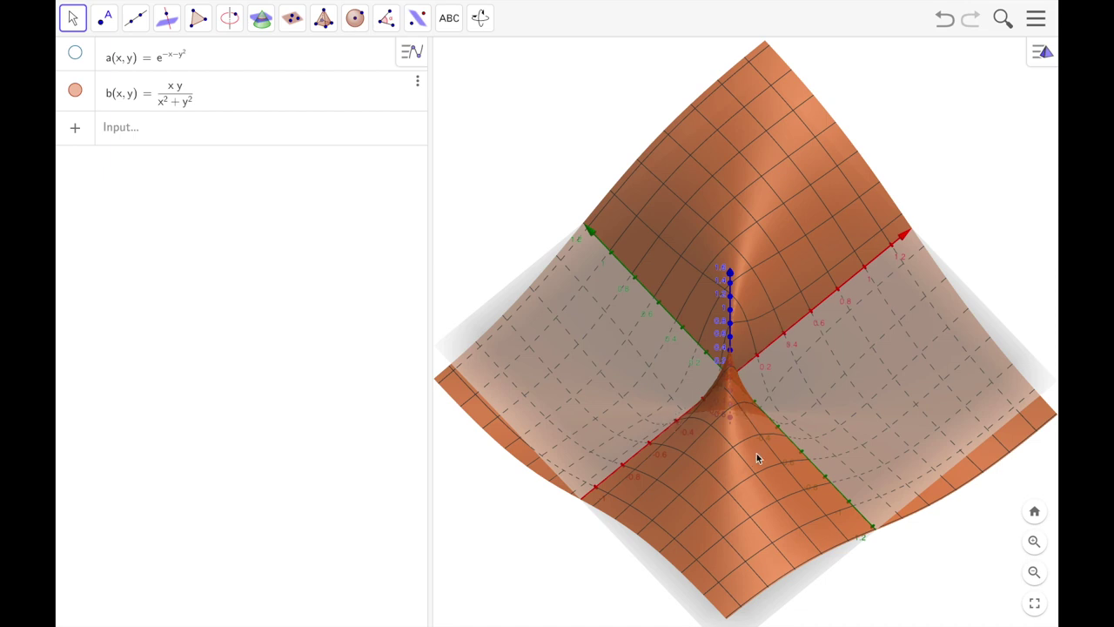
Orbit the xy/(x²+y²) surface through side, front-on and downward-looking orientations.
drag(758, 459, 730, 348)
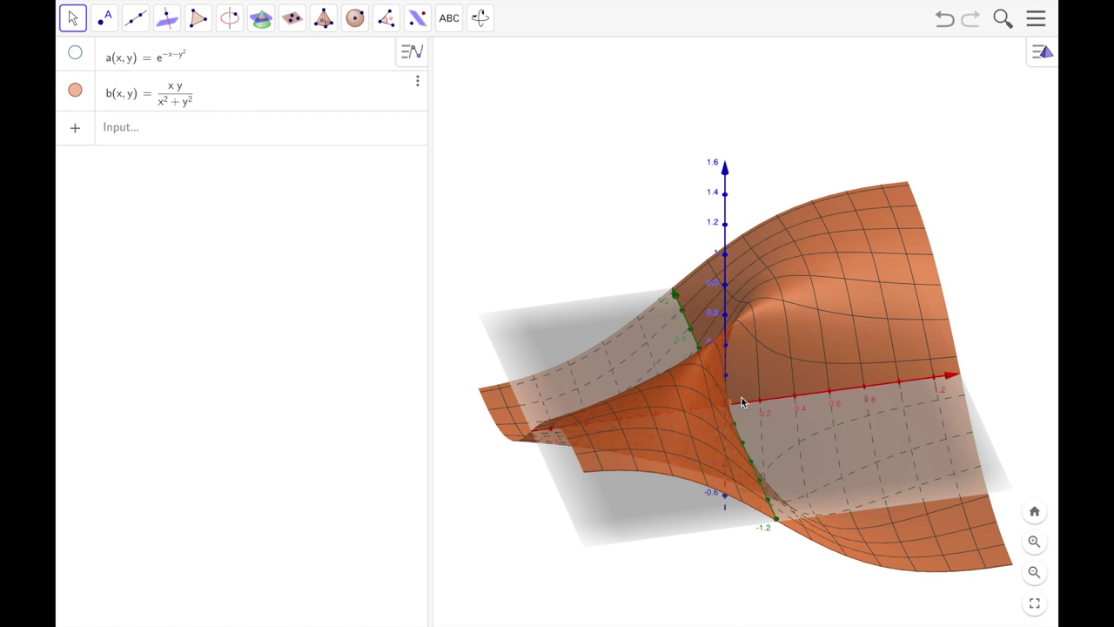
drag(742, 402, 719, 391)
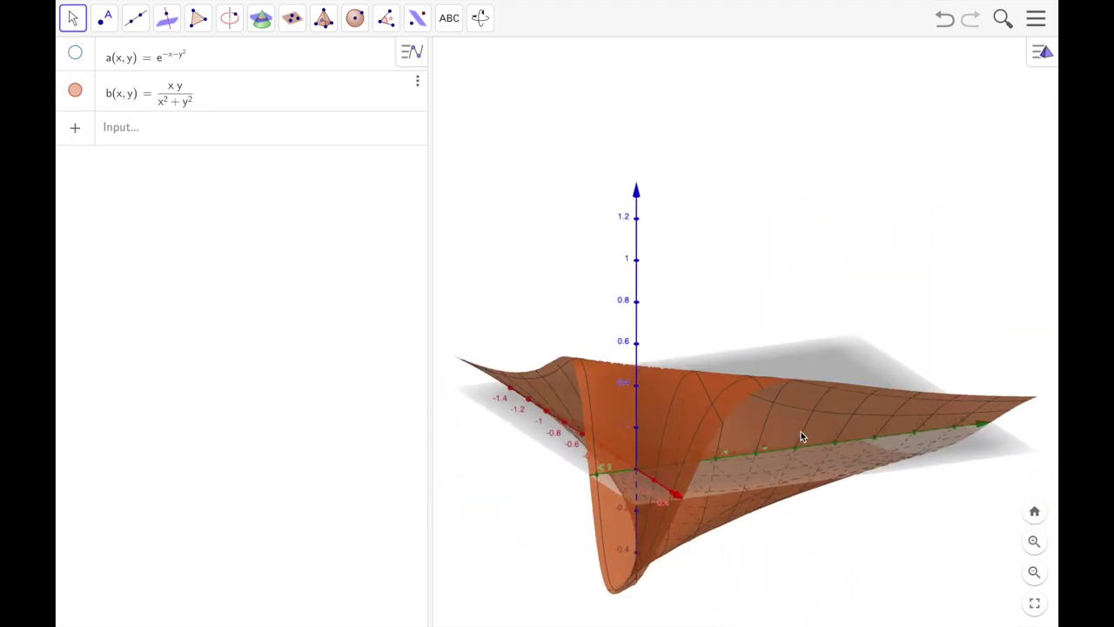
drag(801, 435, 636, 522)
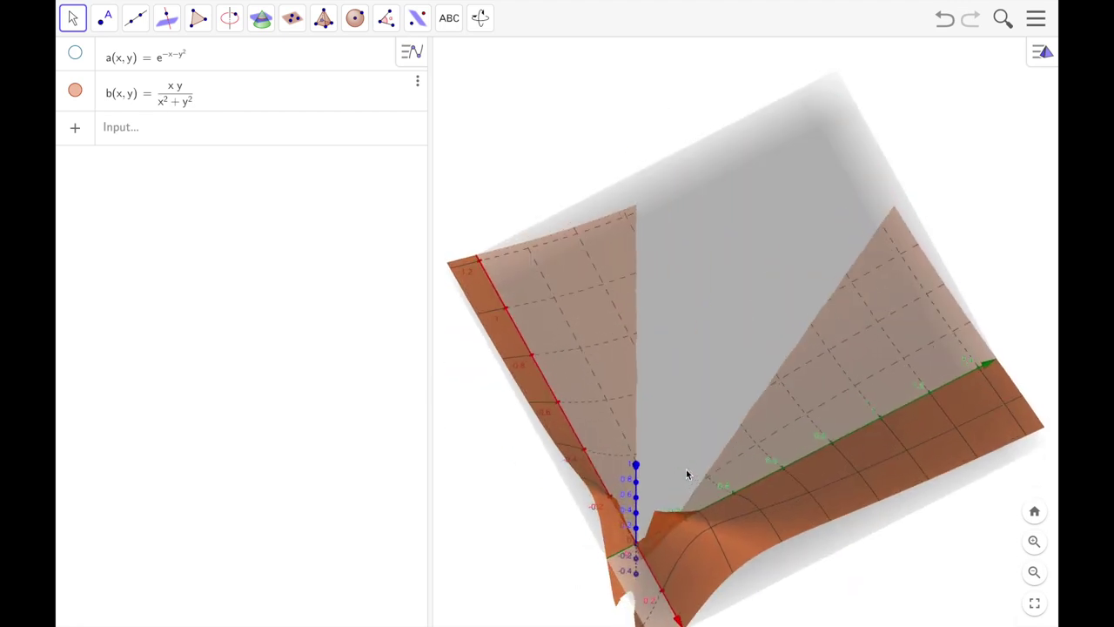
drag(687, 474, 624, 474)
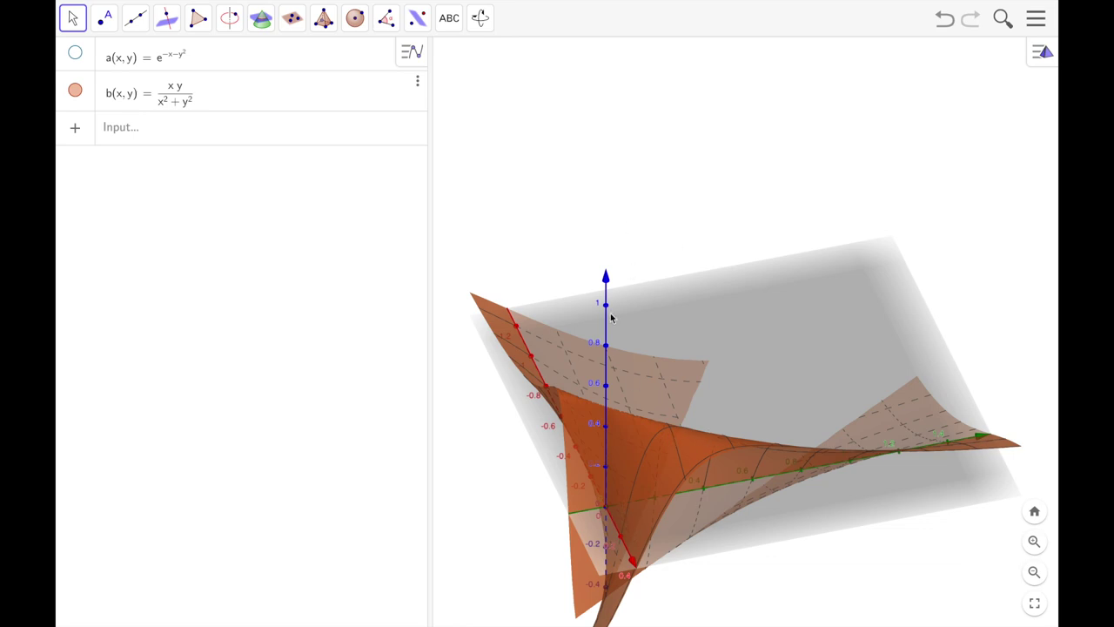
drag(611, 318, 647, 457)
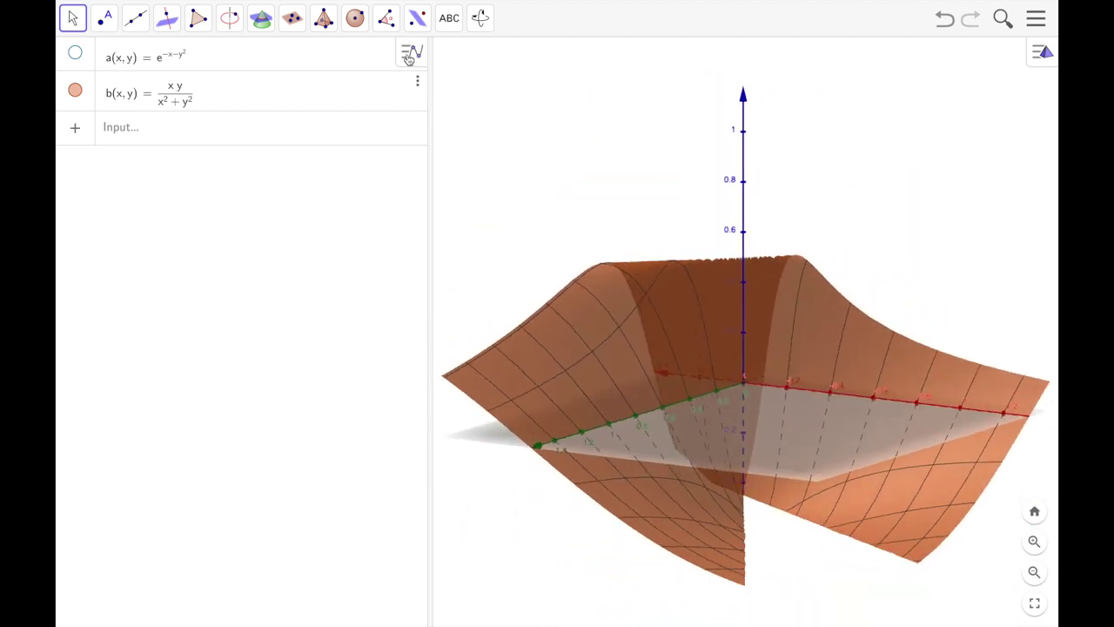
click(409, 56)
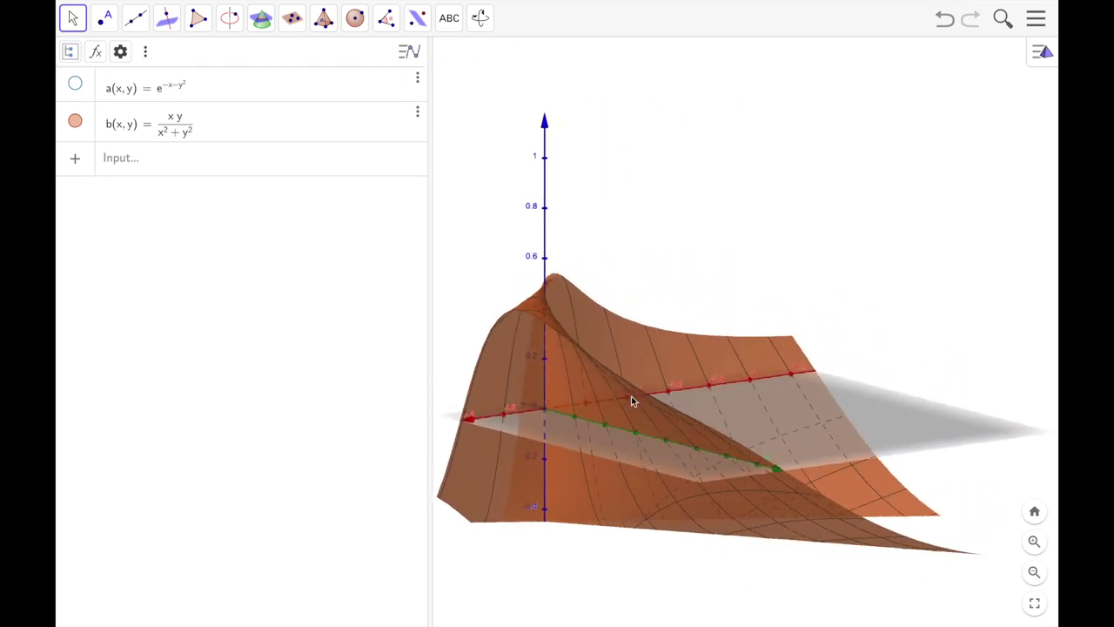
click(650, 321)
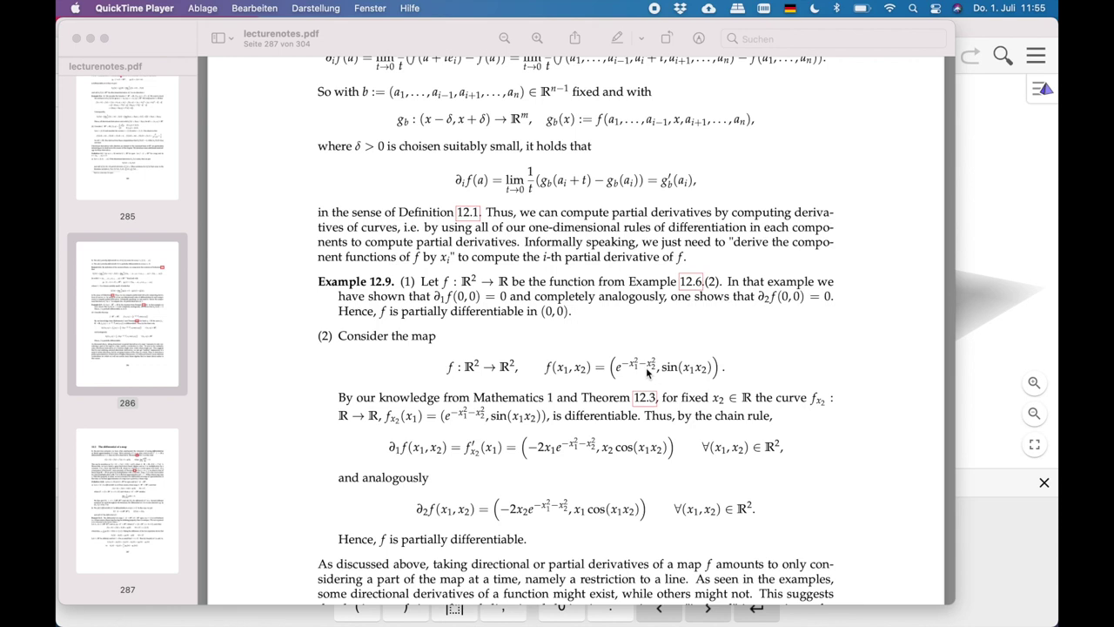
Scroll lecturenotes.pdf to Example 12.9 (2) on f(x1,x2), then return to GeoGebra.
click(604, 389)
scroll(597, 386, down, 2)
scroll(597, 386, down, 5)
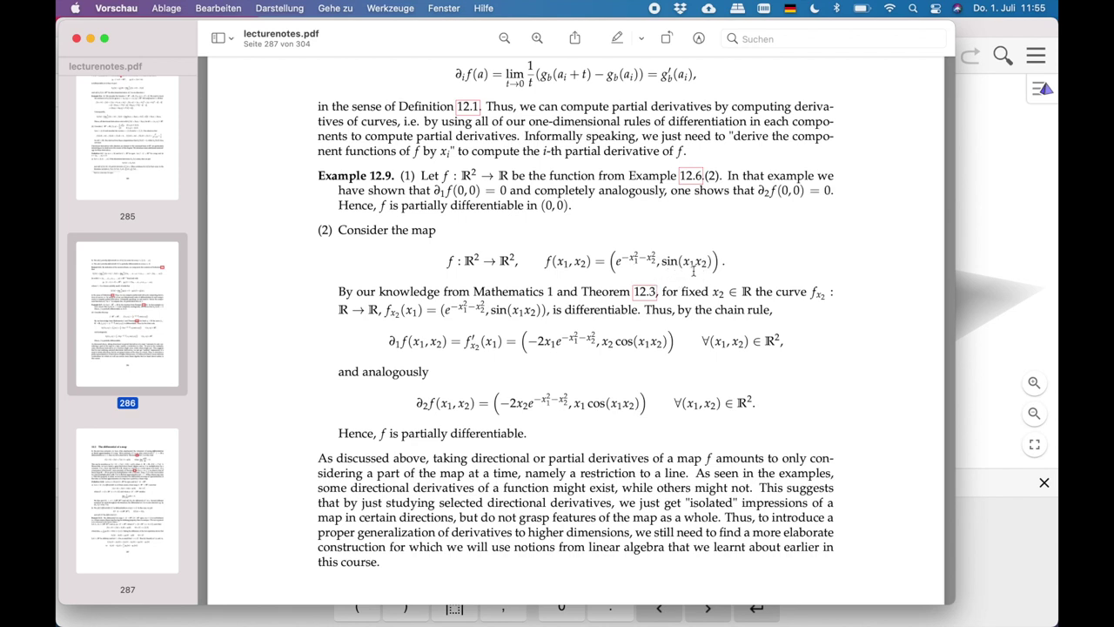
key(super+Tab)
key(super+Tab)
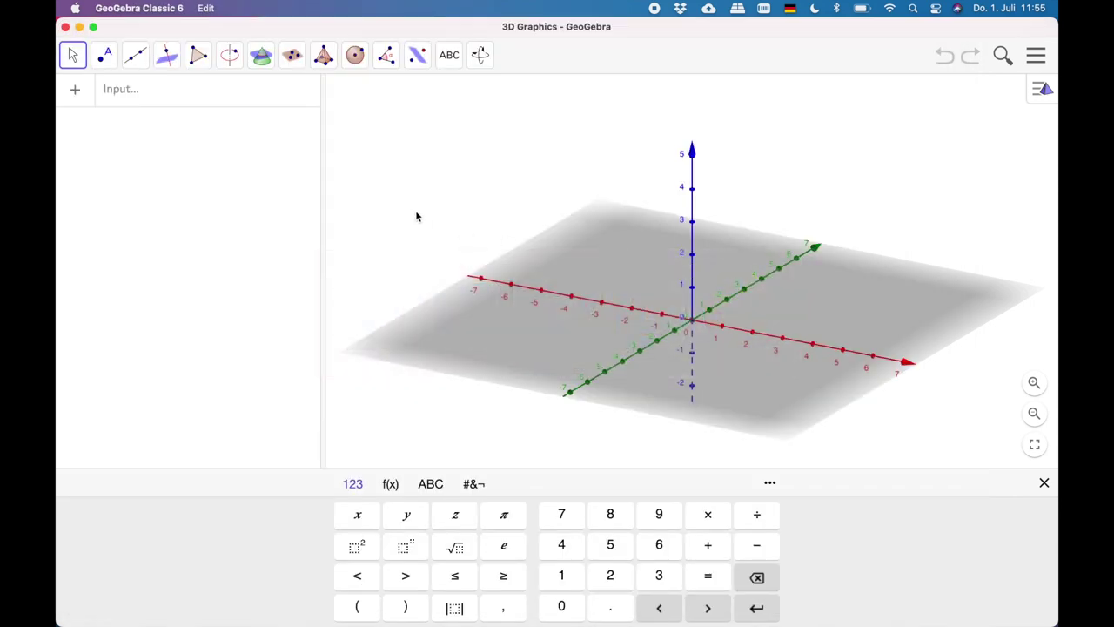
Enter sin(x y) using the keyboard's sin key and x, y keys to plot a(x,y).
click(193, 99)
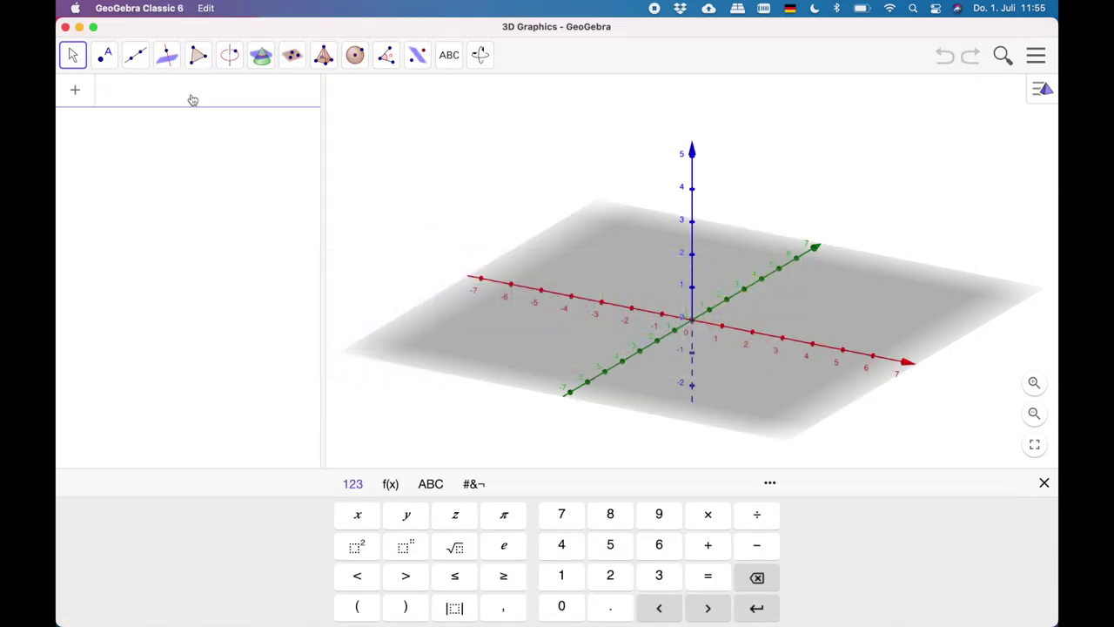
click(389, 484)
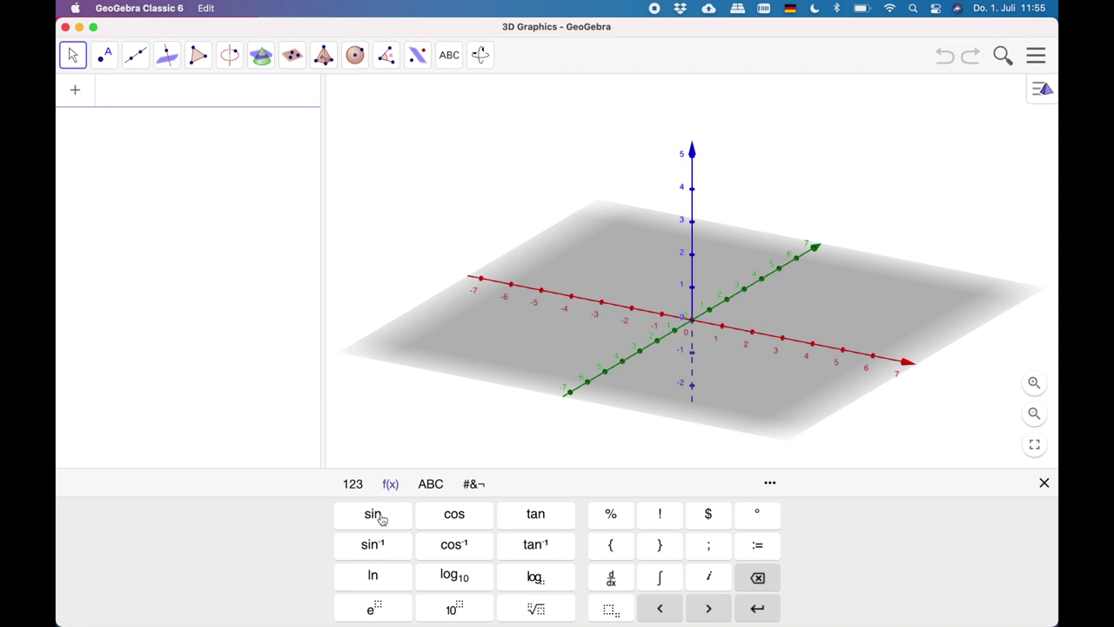
click(374, 515)
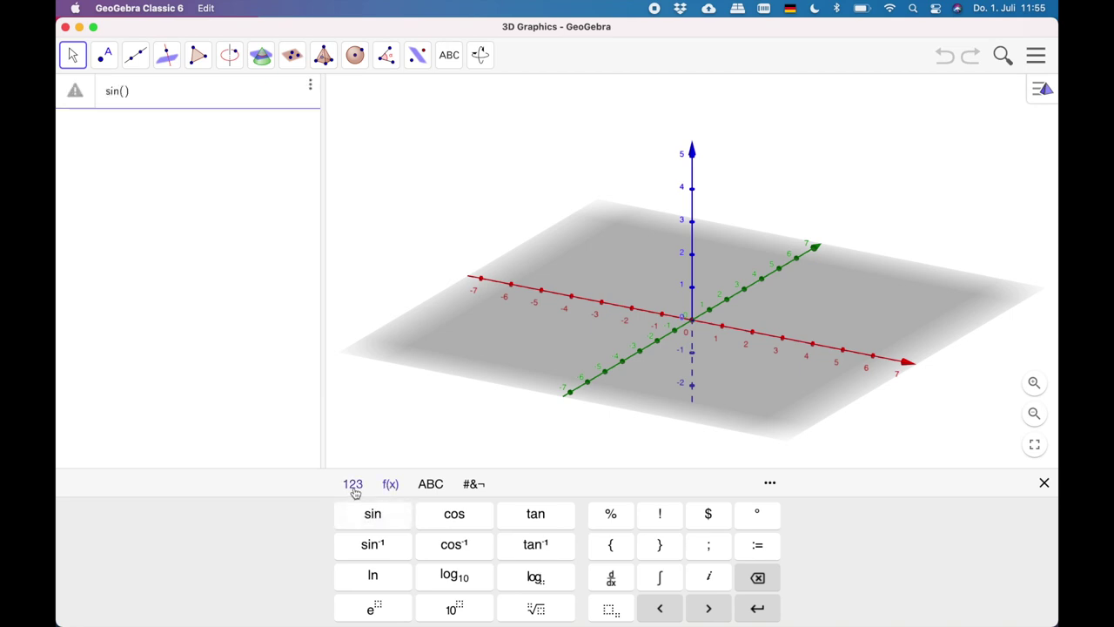
click(353, 486)
click(357, 515)
click(397, 517)
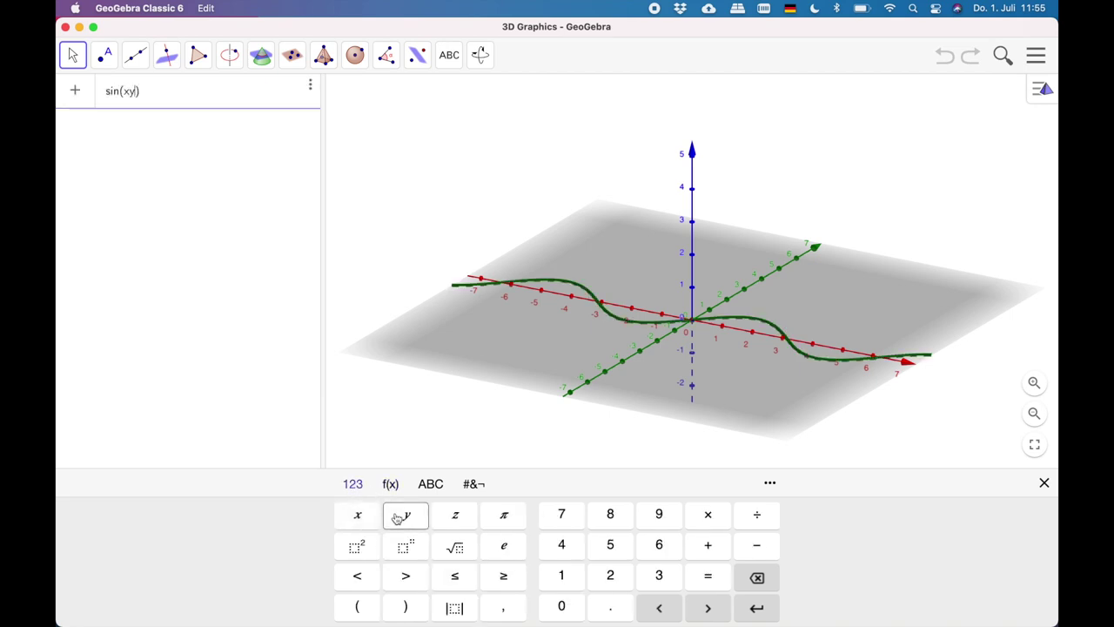
key(Return)
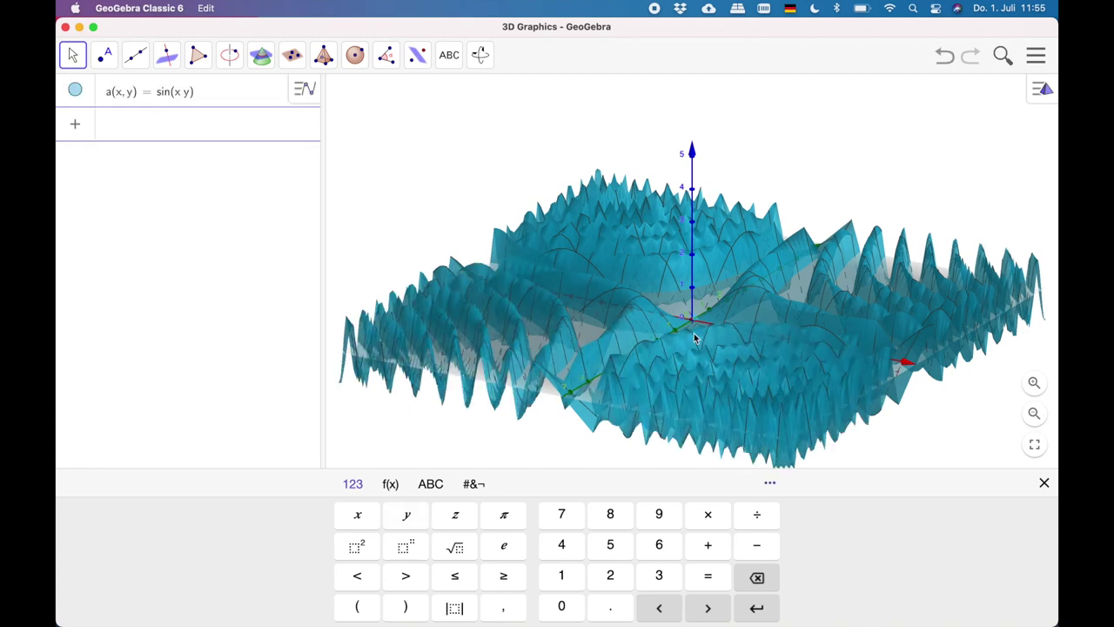
click(689, 373)
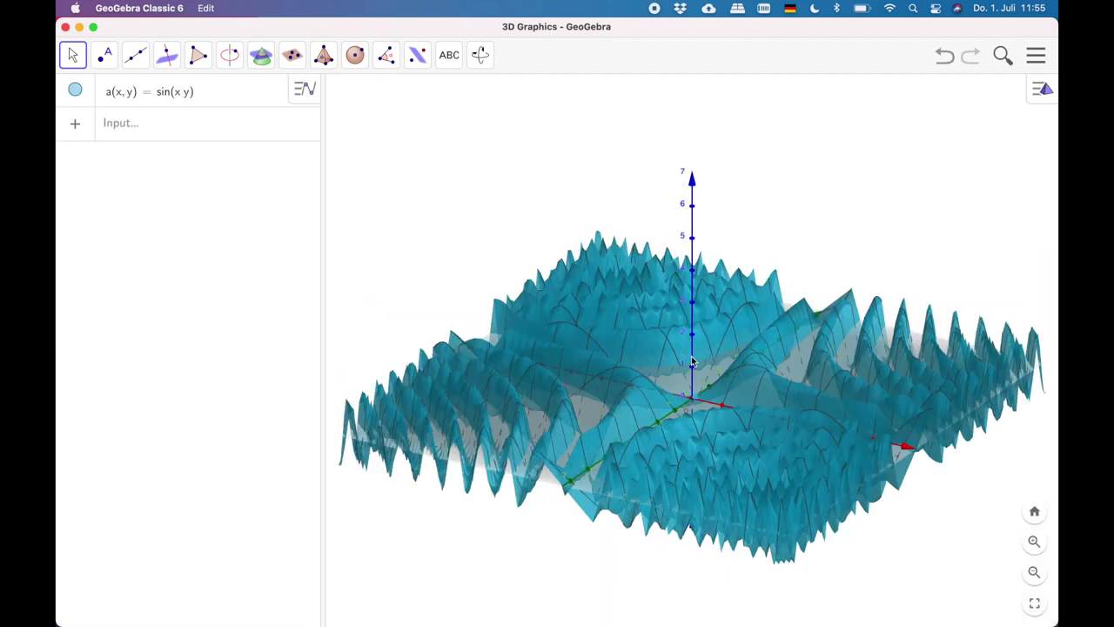
Rotate the sin(x y) surface between top-down, oblique, perspective and low tilted views.
drag(690, 365, 655, 366)
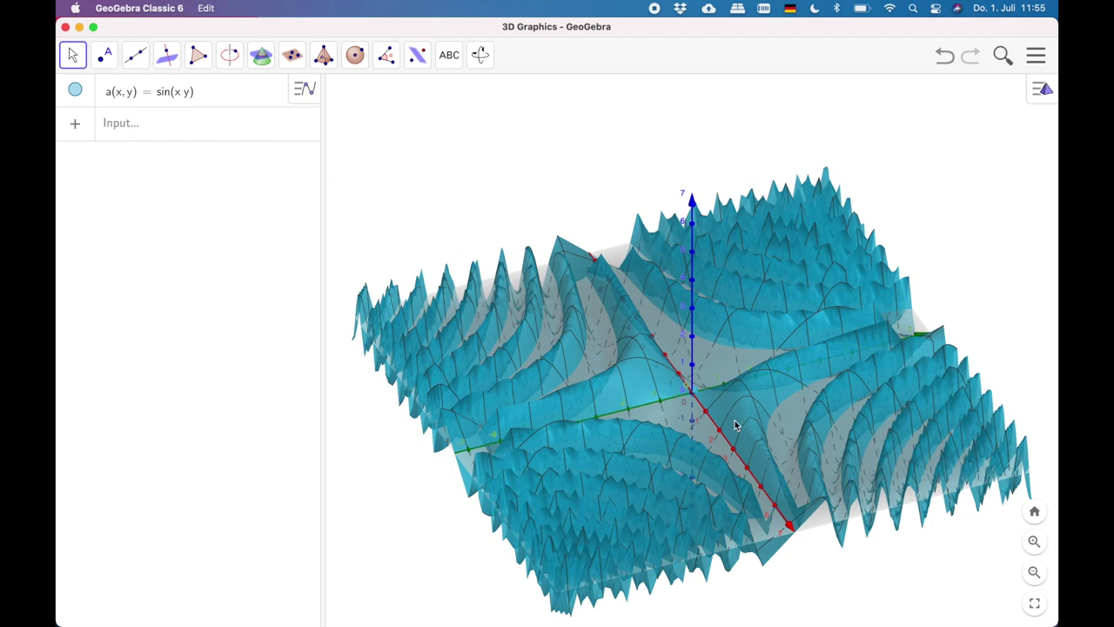
drag(734, 423, 718, 383)
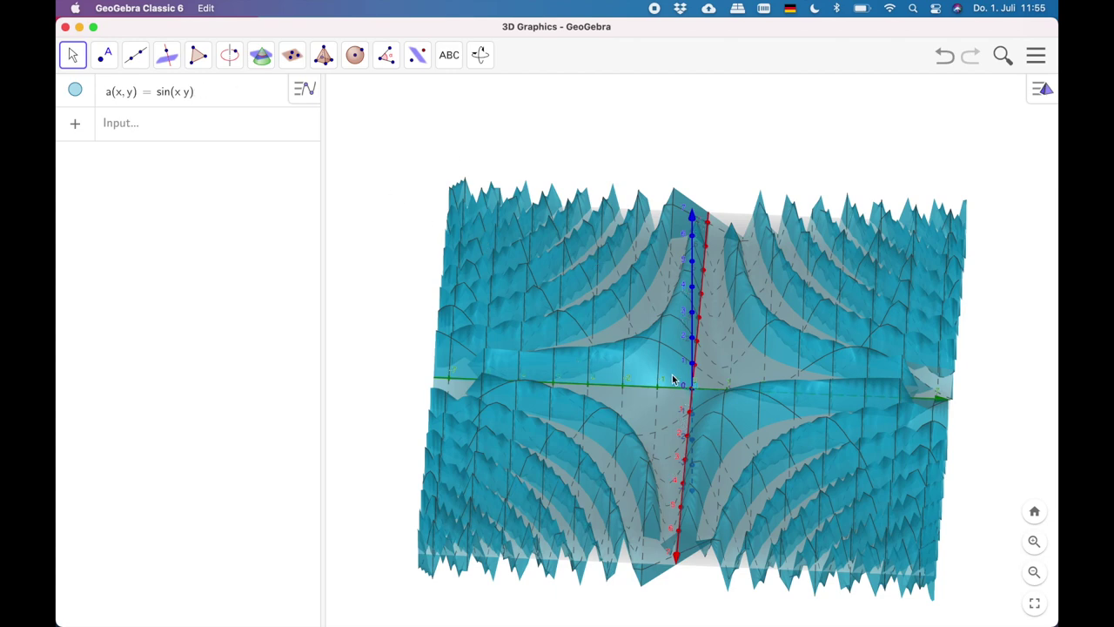
drag(691, 384, 751, 336)
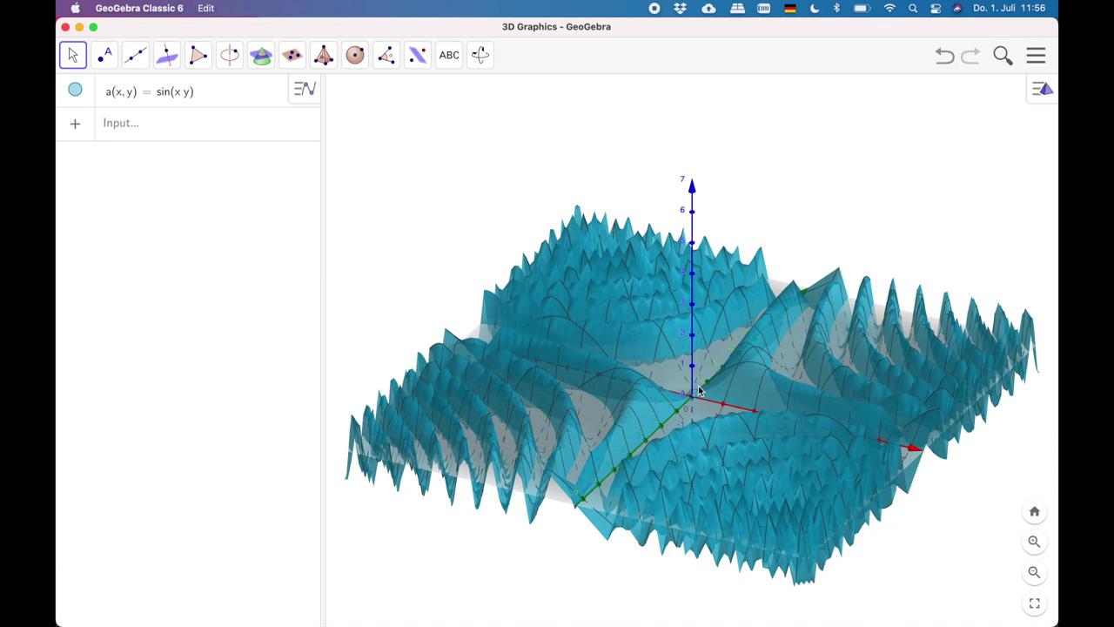
drag(699, 391, 659, 405)
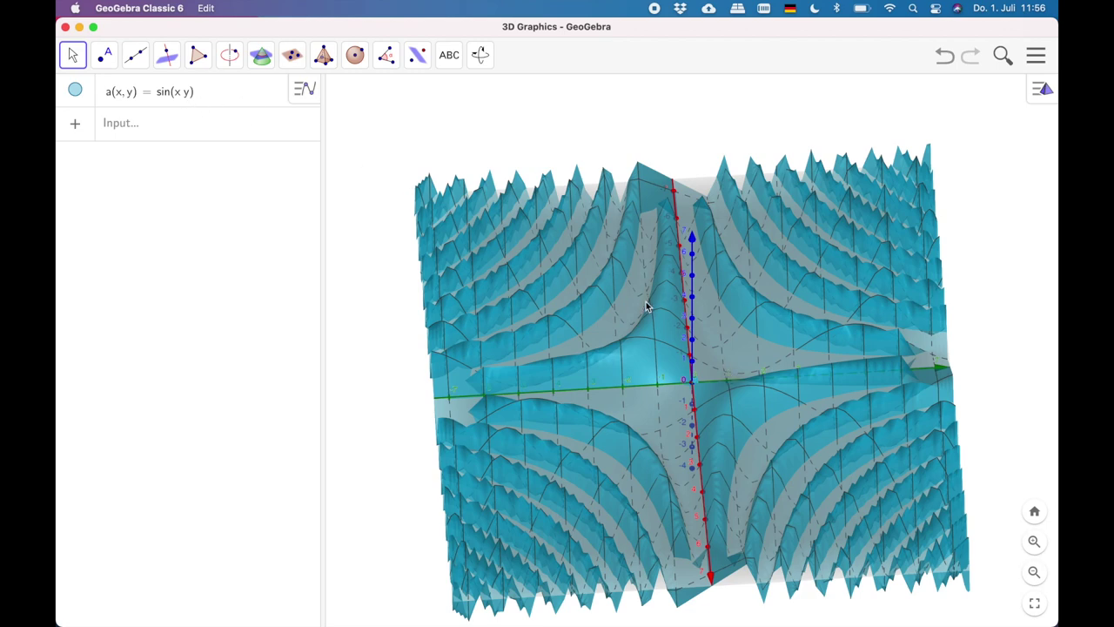
mouse_move(751, 331)
mouse_down()
mouse_move(751, 341)
mouse_move(762, 317)
mouse_up()
drag(831, 269, 769, 345)
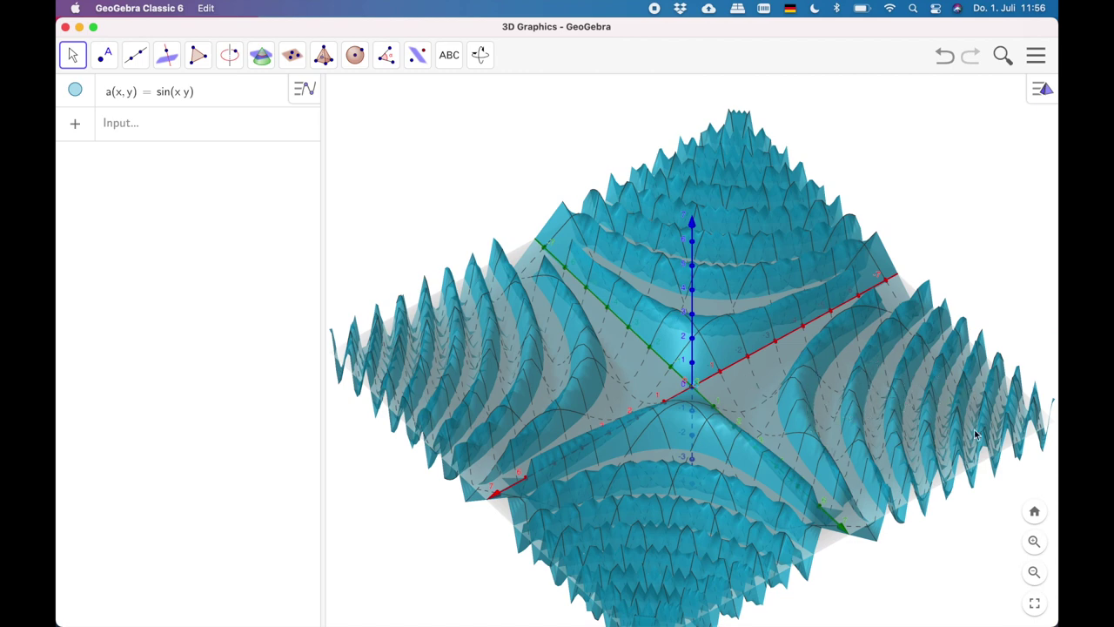
drag(975, 435, 894, 369)
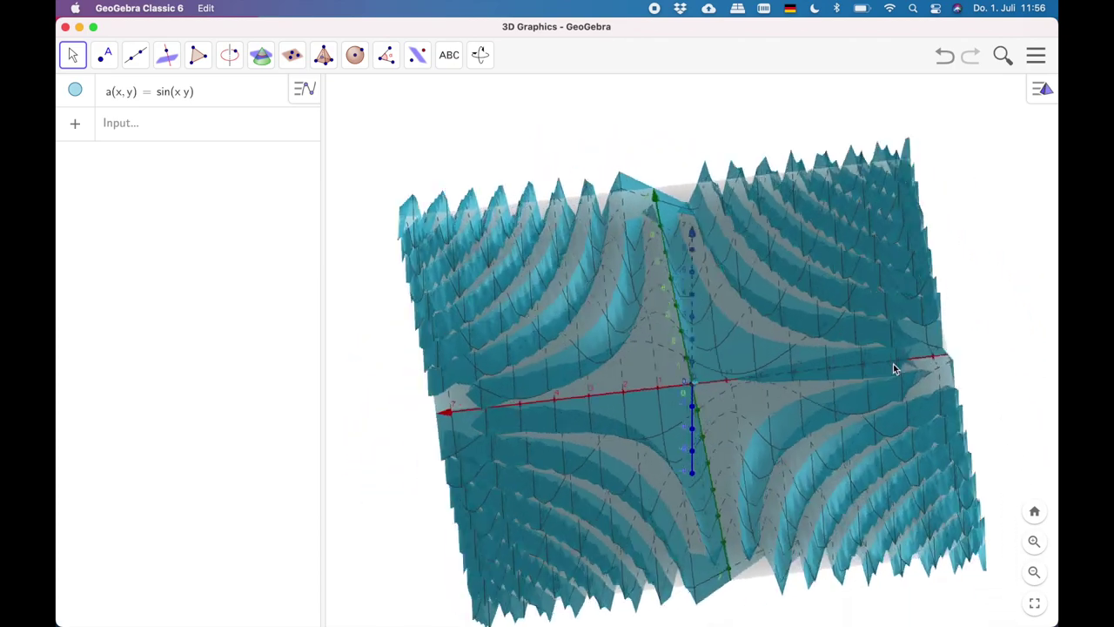
drag(857, 199, 904, 253)
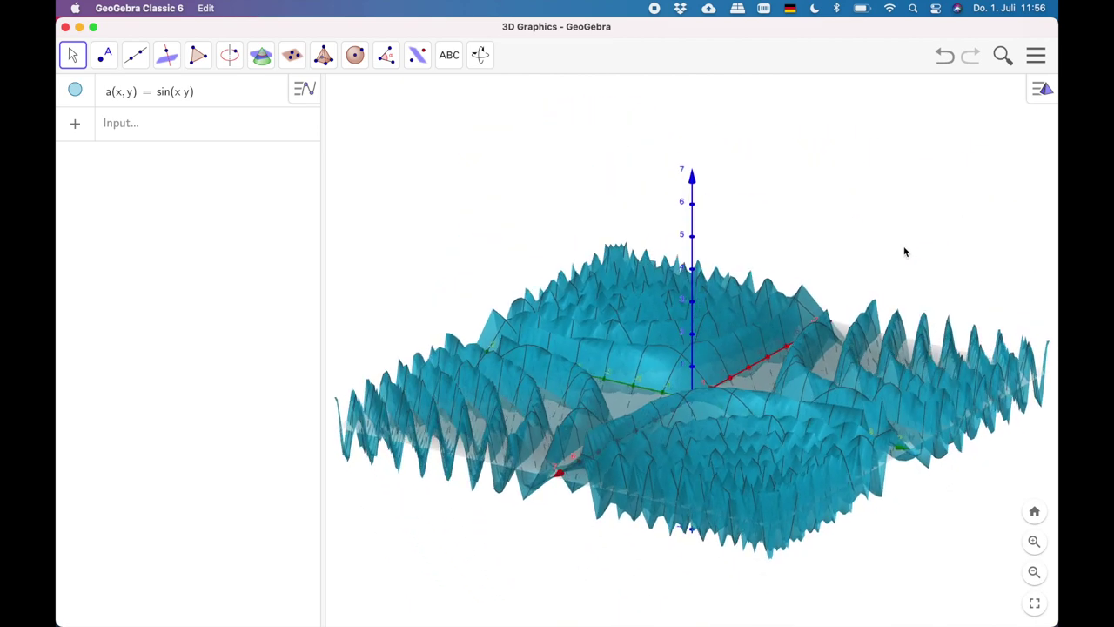
Switch to Preview and scroll lecturenotes.pdf from section 12.2 down toward Example 12.16.
key(super+Tab)
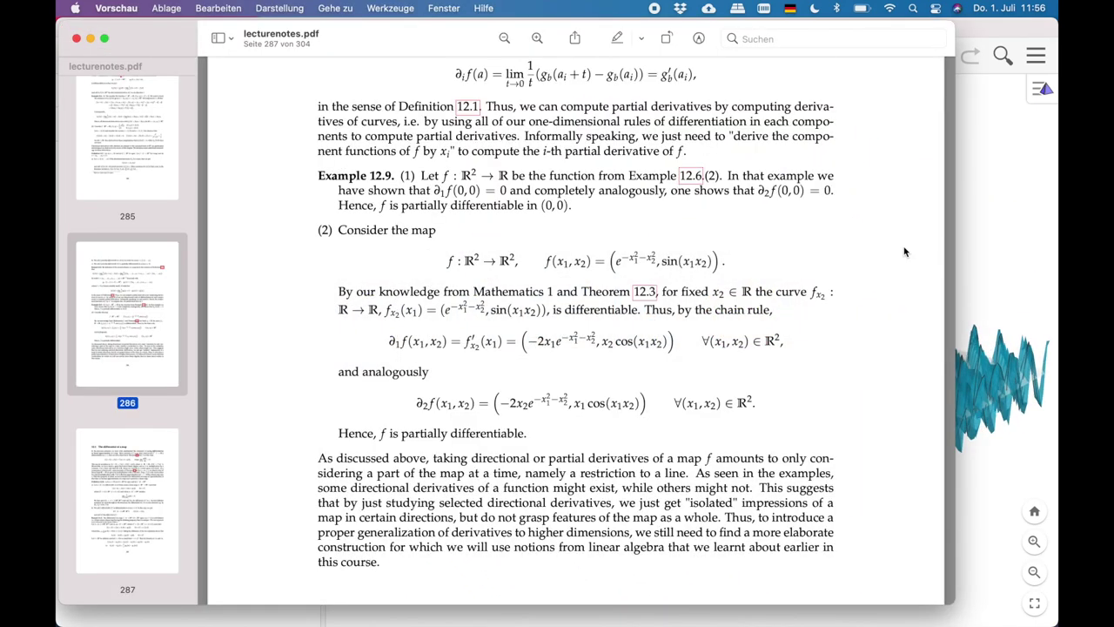
scroll(743, 320, down, 15)
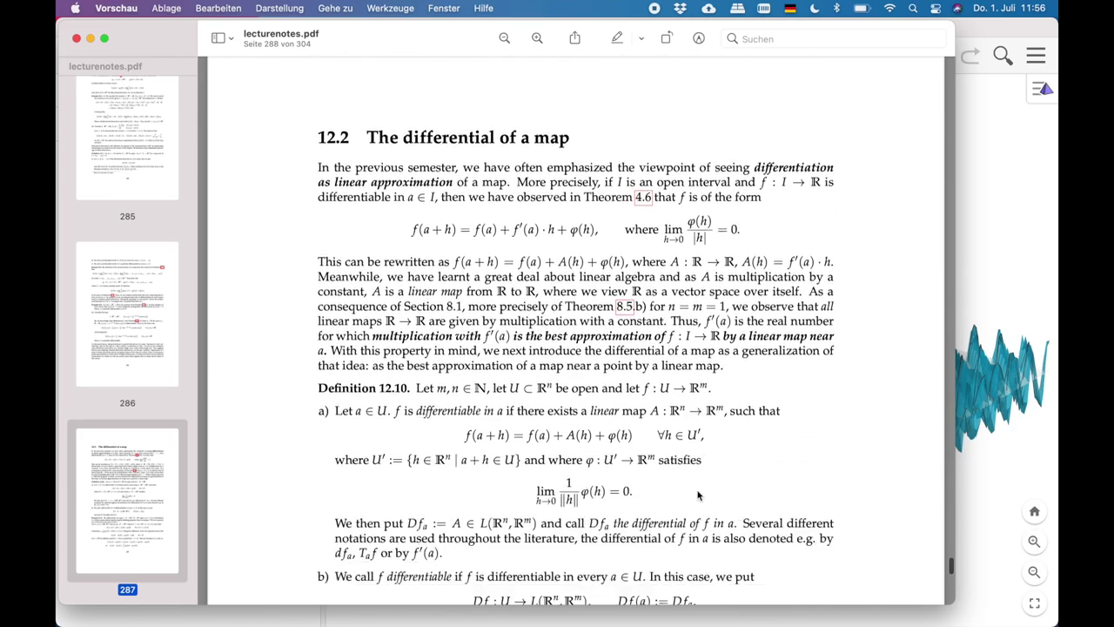
scroll(698, 495, down, 15)
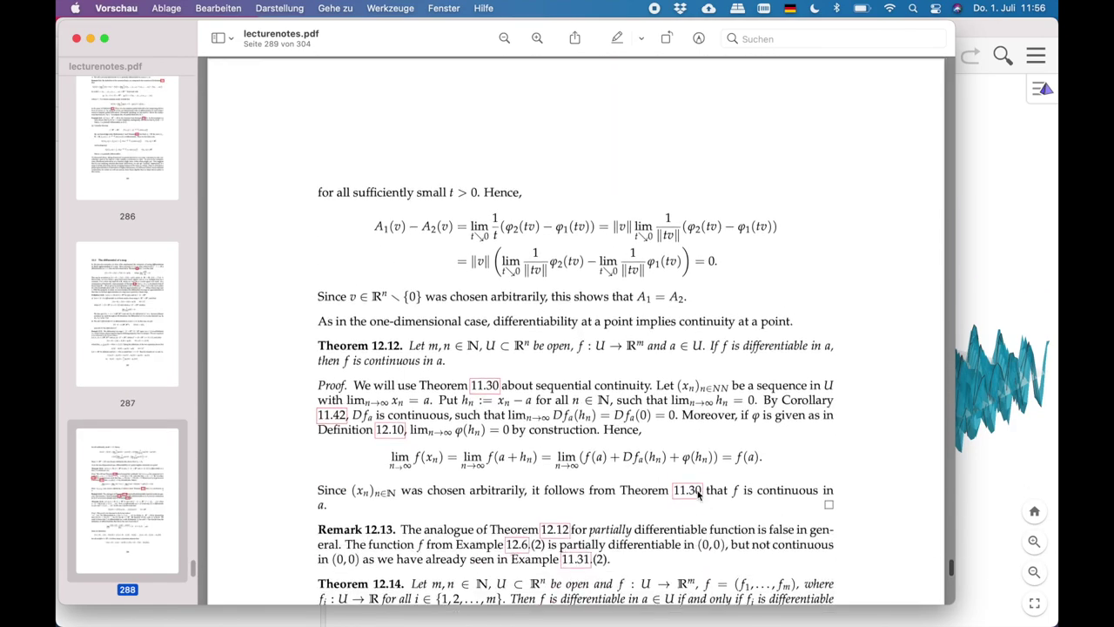
scroll(698, 495, down, 15)
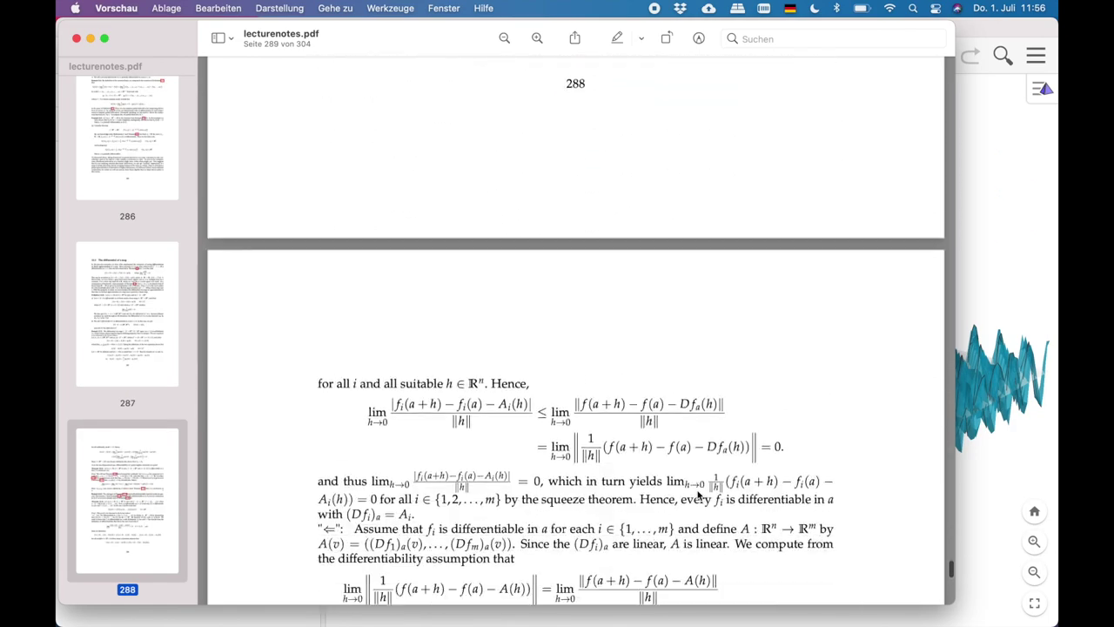
scroll(698, 495, down, 15)
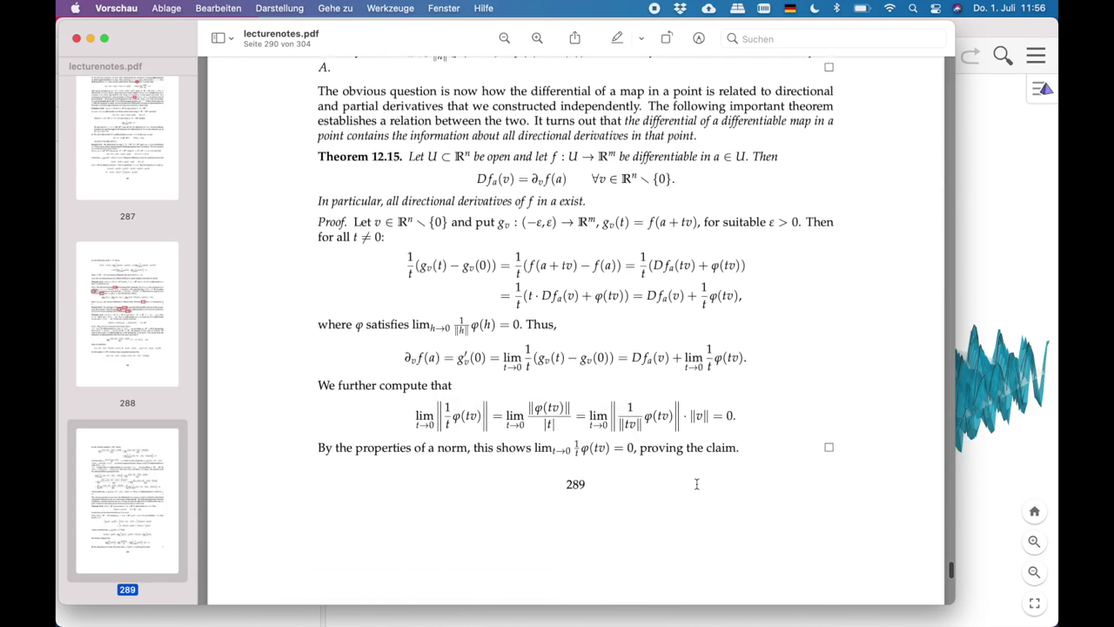
scroll(697, 484, down, 15)
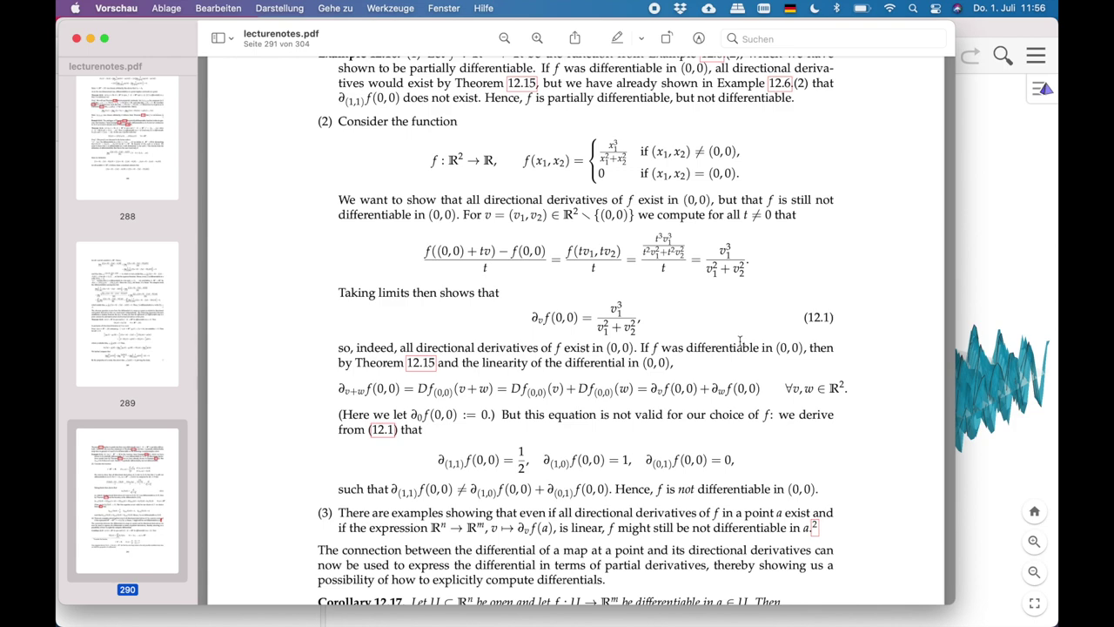
Mark the sentence about differentiability in (0,0), then return to GeoGebra.
drag(740, 341, 740, 357)
click(713, 344)
scroll(633, 376, up, 1)
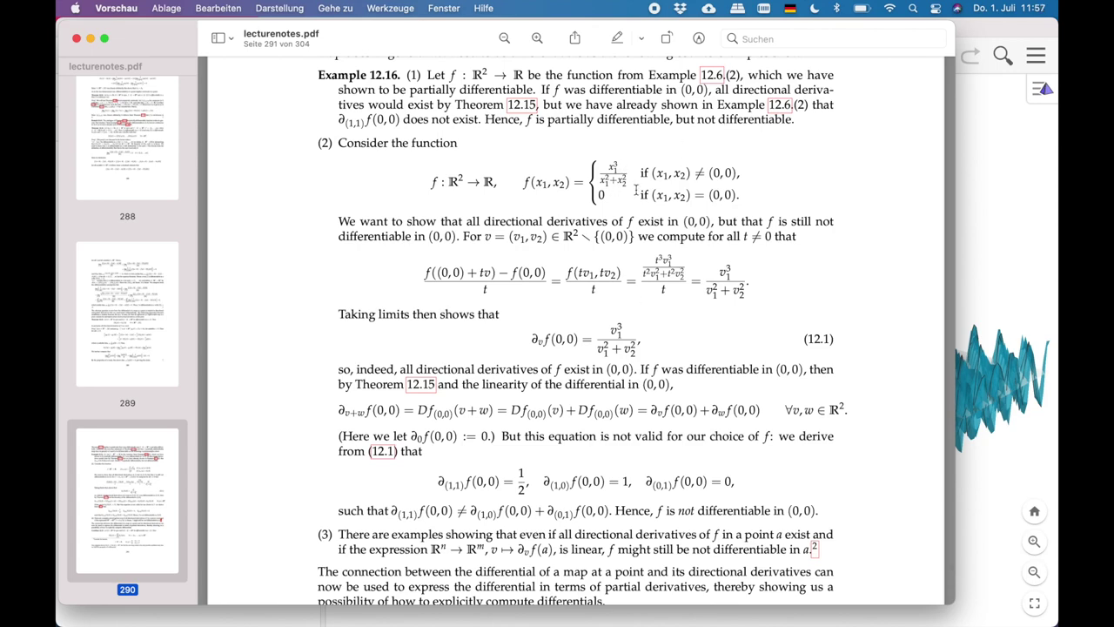
key(super+Tab)
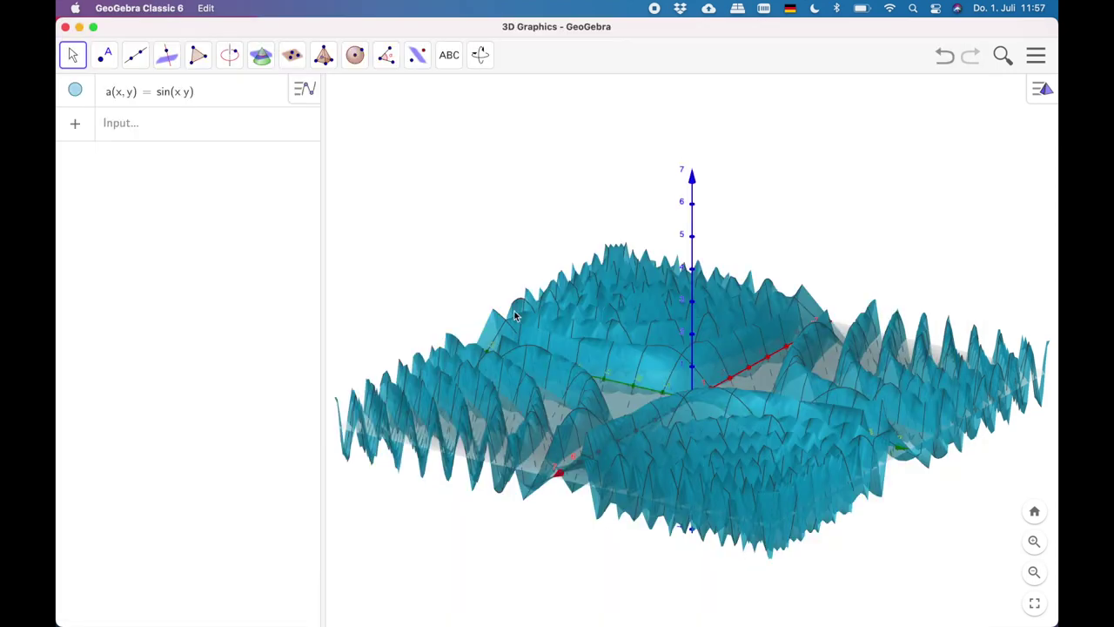
Hide the sin(x y) surface with Ctrl+G and start a new entry with x³.
click(210, 98)
click(138, 118)
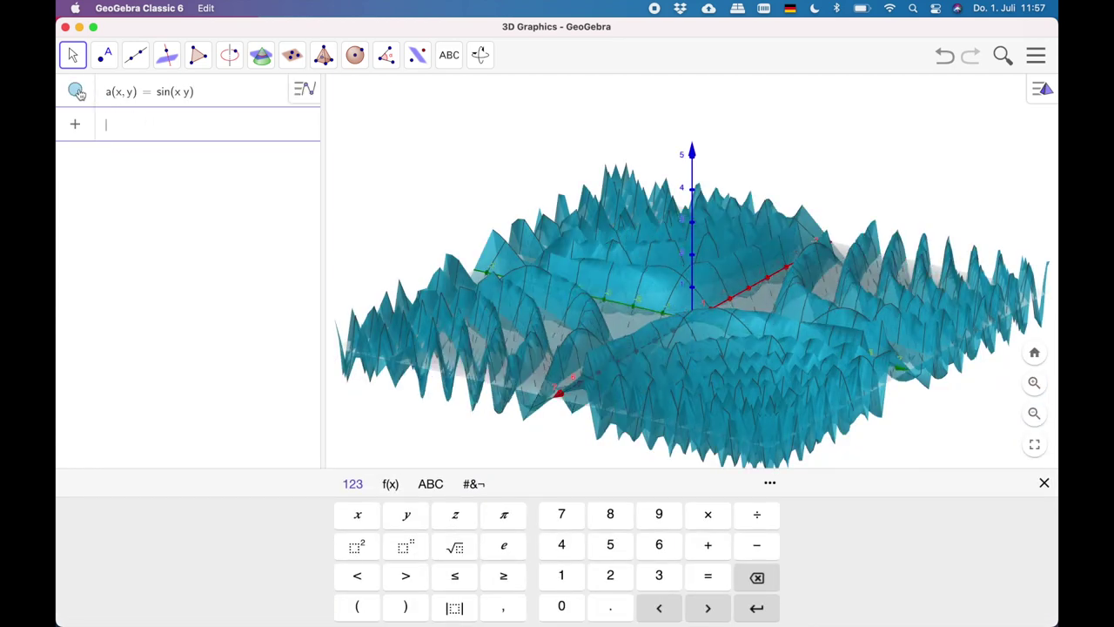
key(ctrl+g)
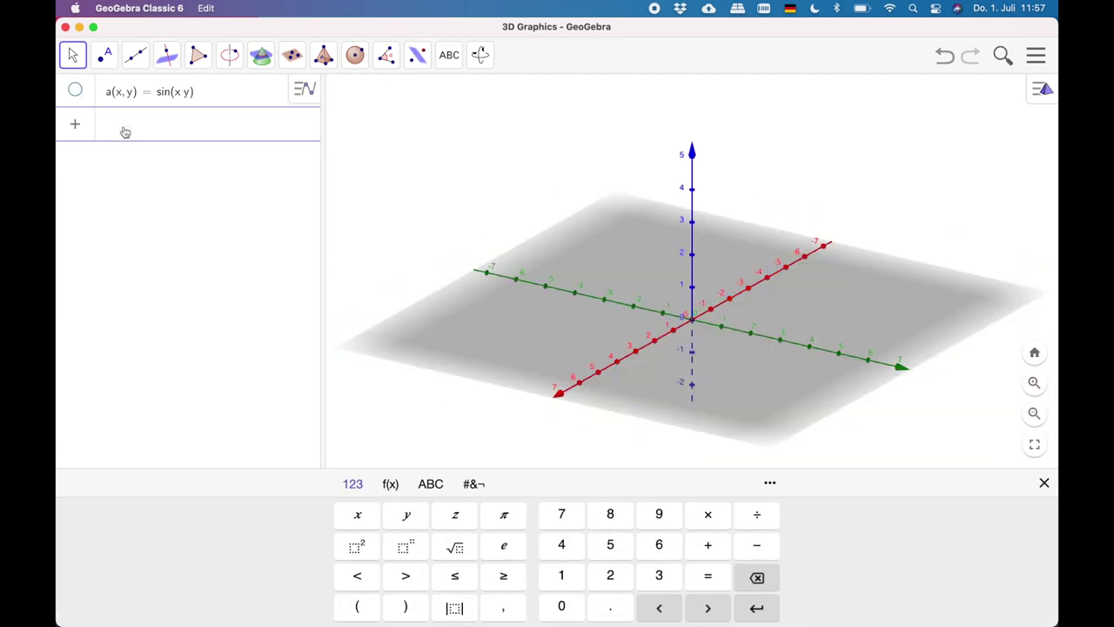
text(x)
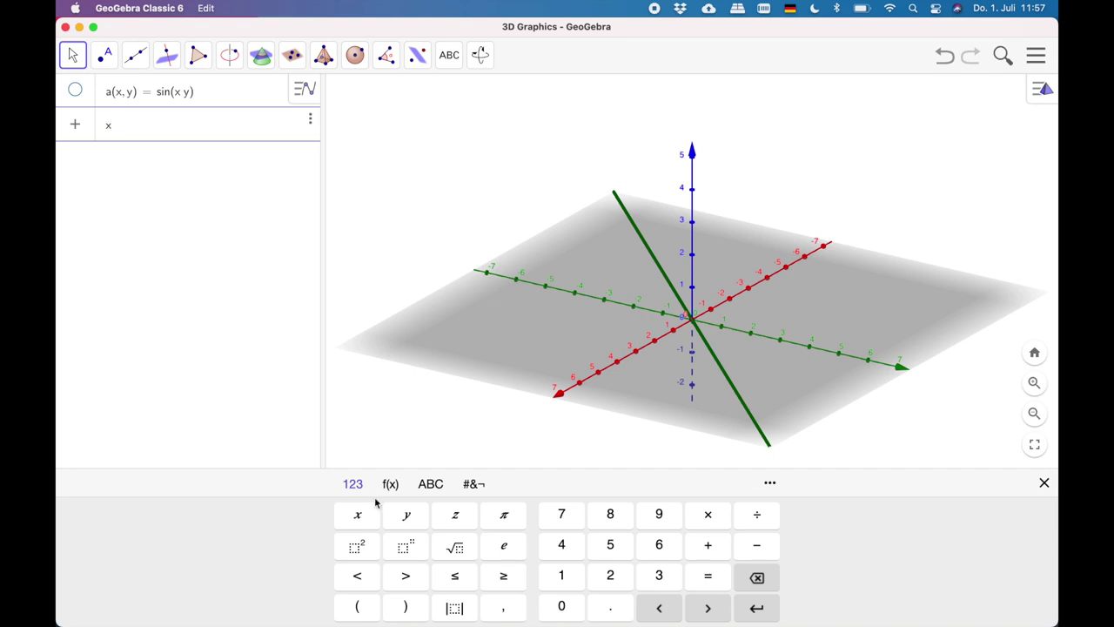
click(396, 552)
click(659, 576)
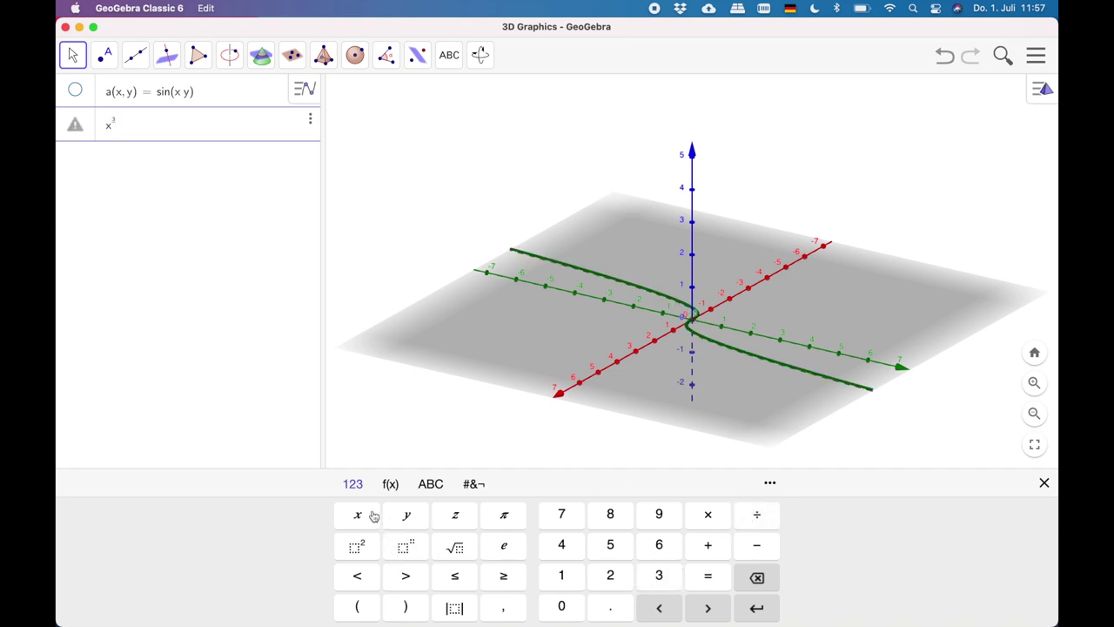
key(BackSpace)
key(BackSpace)
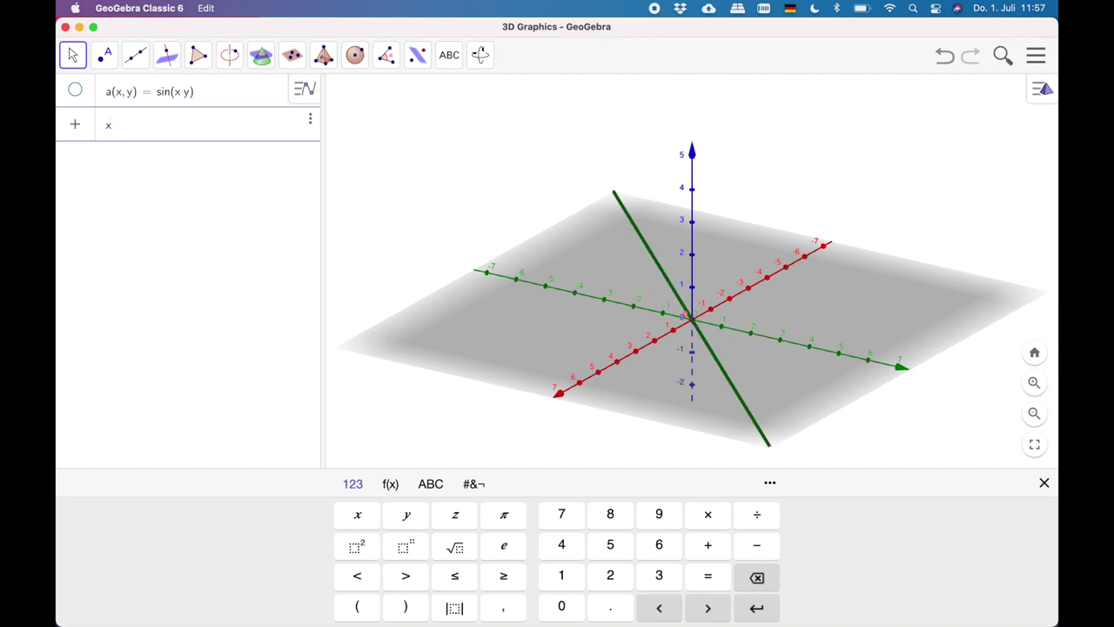
click(660, 575)
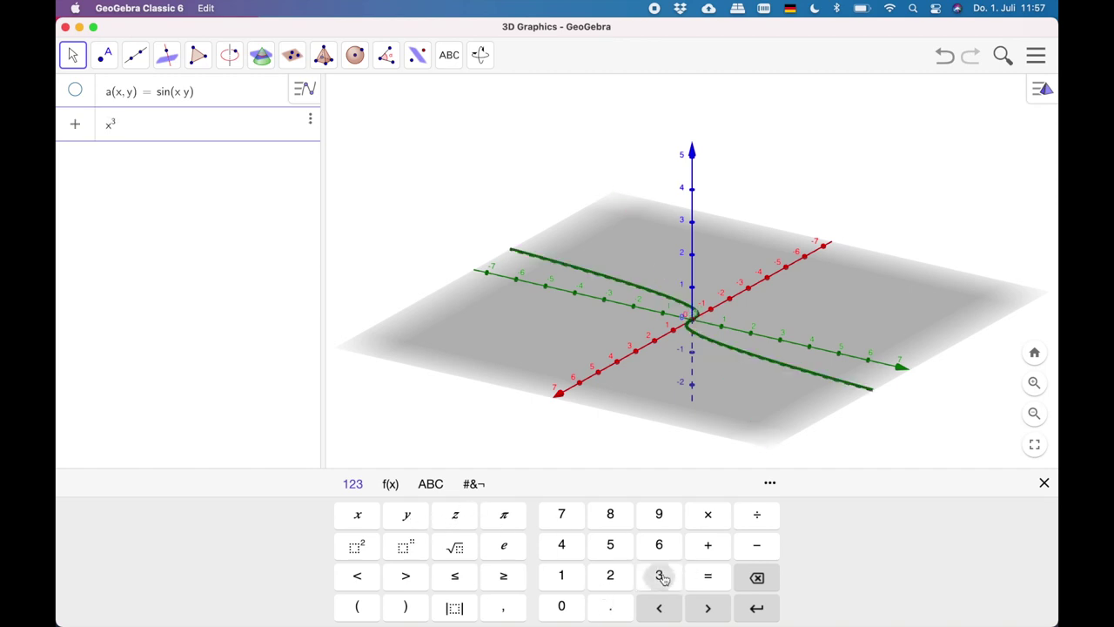
Complete b(x,y) = x³/(x²+y²) with the x²+y² denominator and confirm it.
click(756, 514)
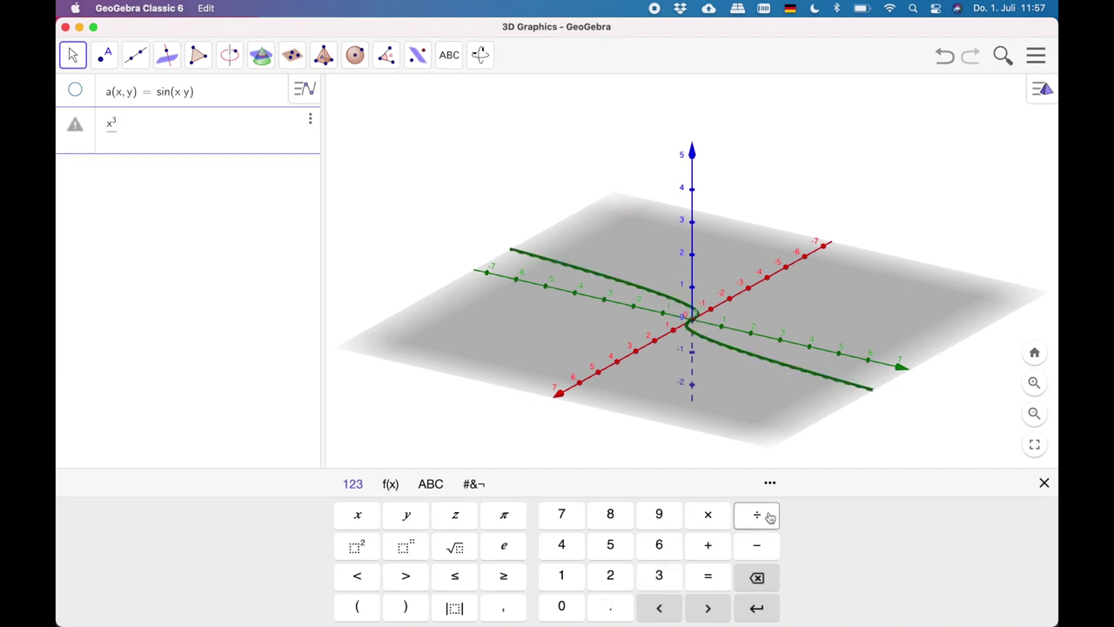
click(356, 515)
click(356, 548)
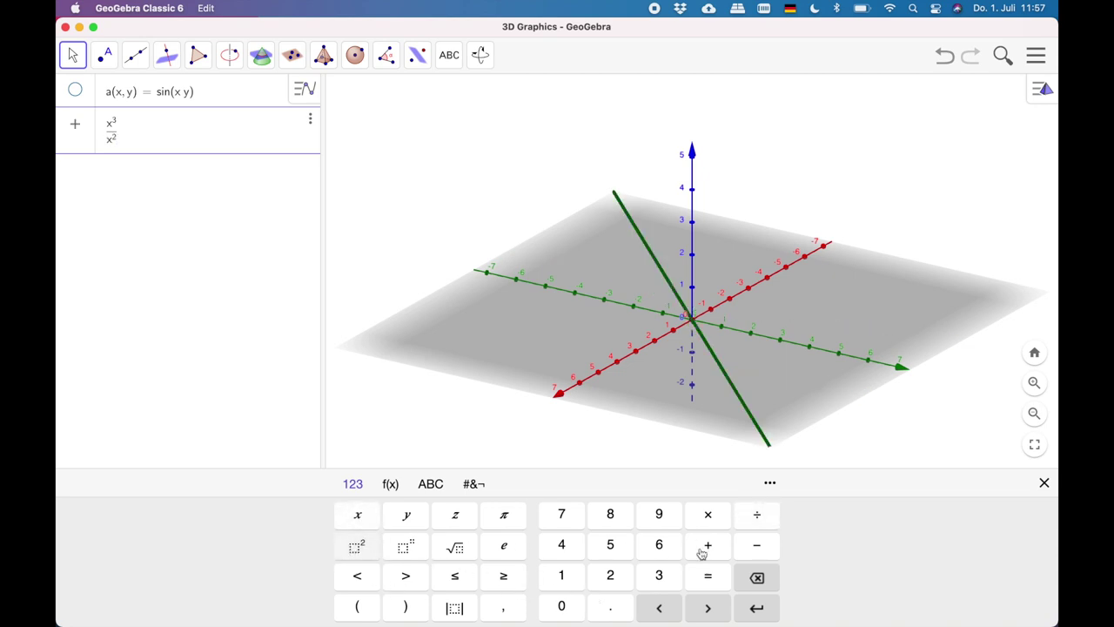
click(708, 545)
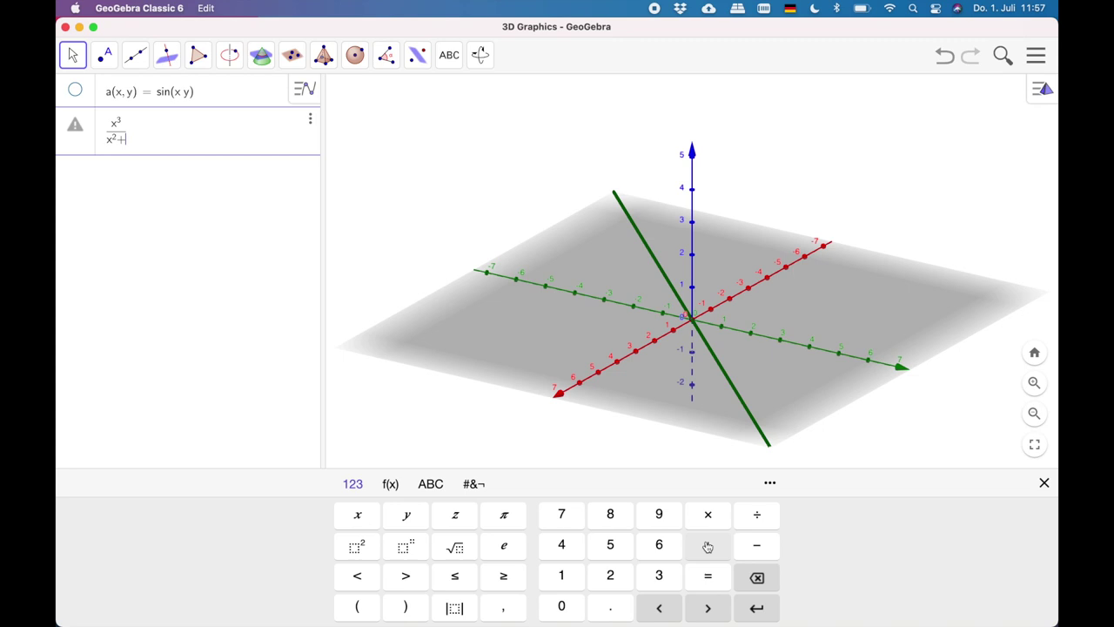
click(405, 514)
click(357, 546)
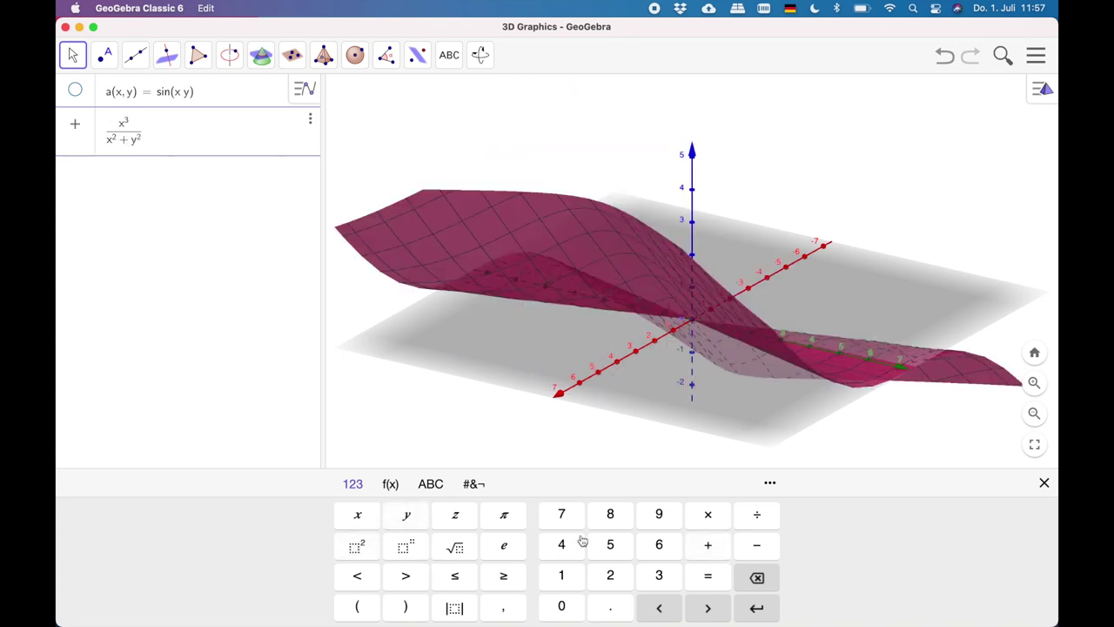
key(Return)
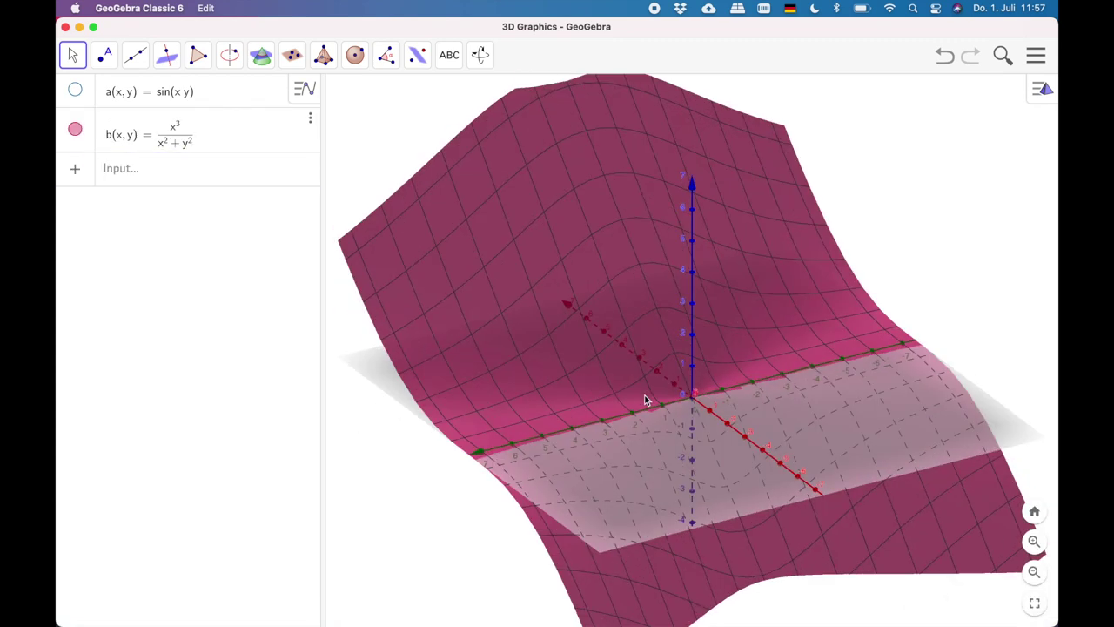
Orbit the x³/(x²+y²) surface through edge-on, front and oblique views near the origin.
drag(671, 394, 647, 390)
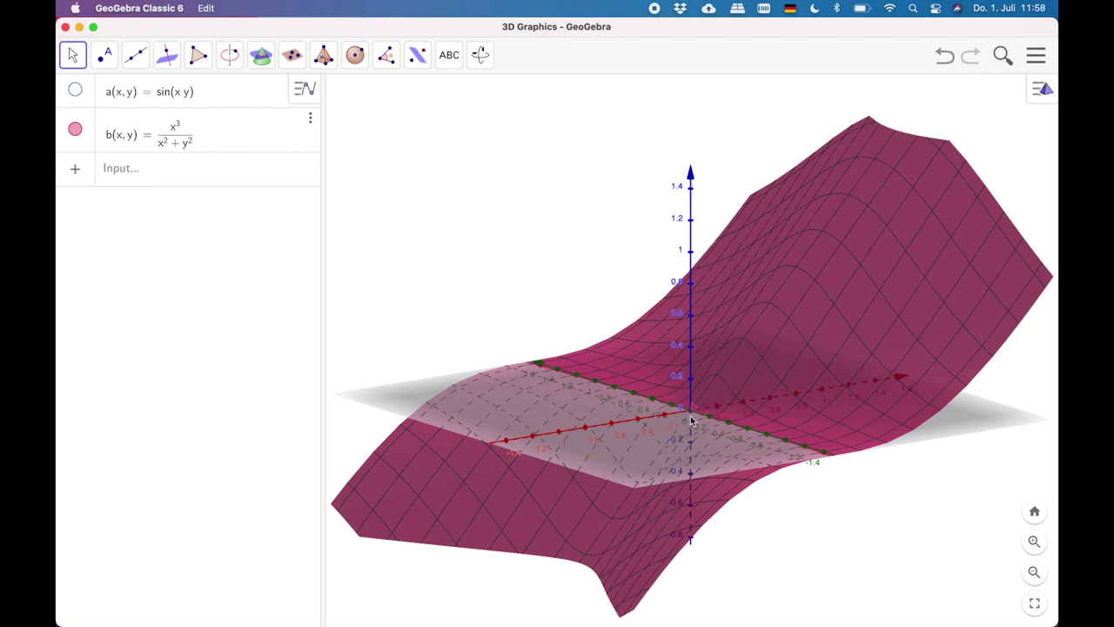
drag(676, 435, 721, 413)
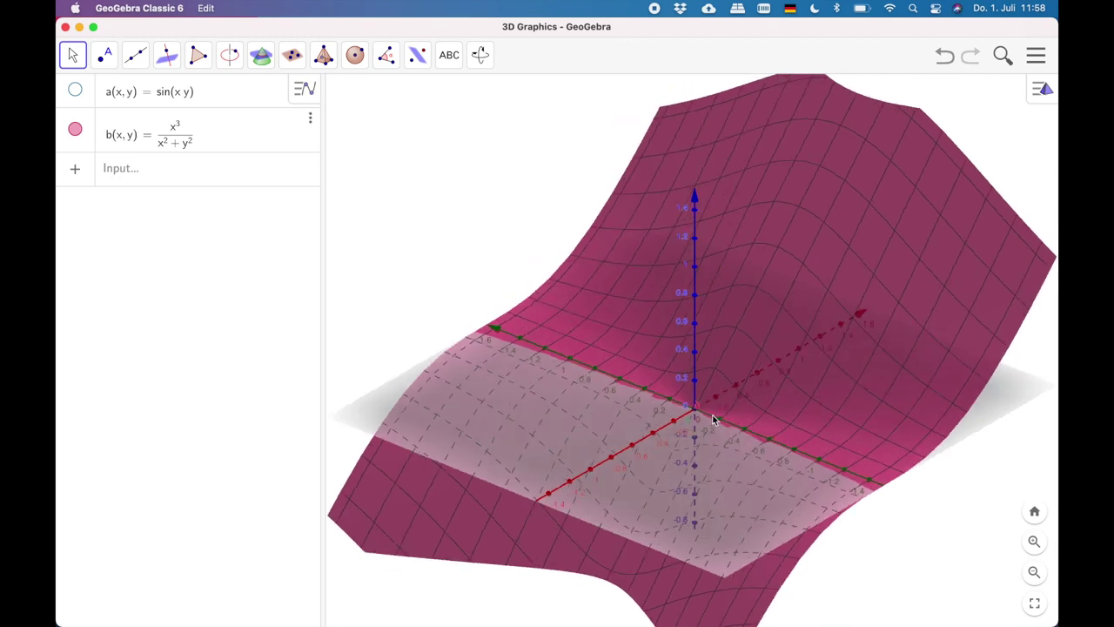
drag(696, 439, 693, 407)
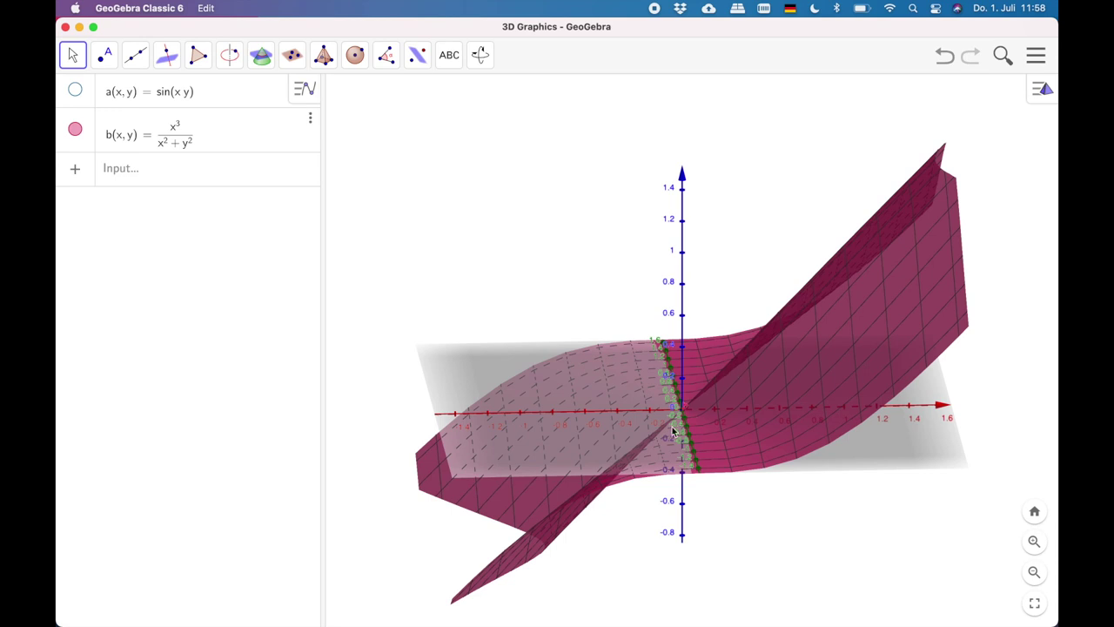
mouse_move(674, 429)
mouse_down()
mouse_move(694, 418)
mouse_move(682, 429)
mouse_up()
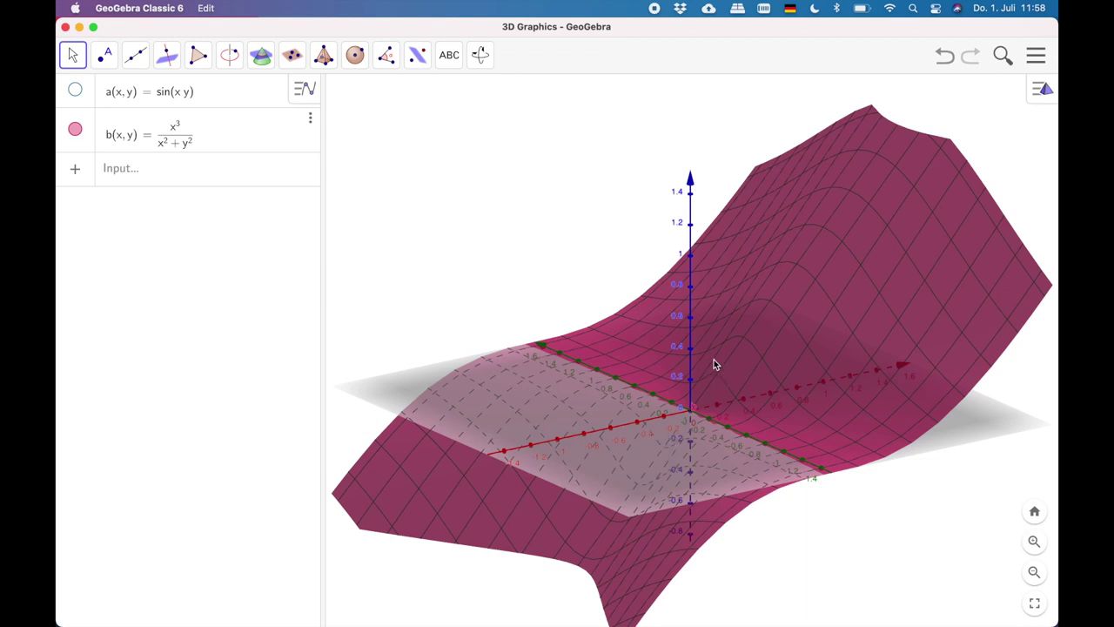
drag(695, 433, 685, 428)
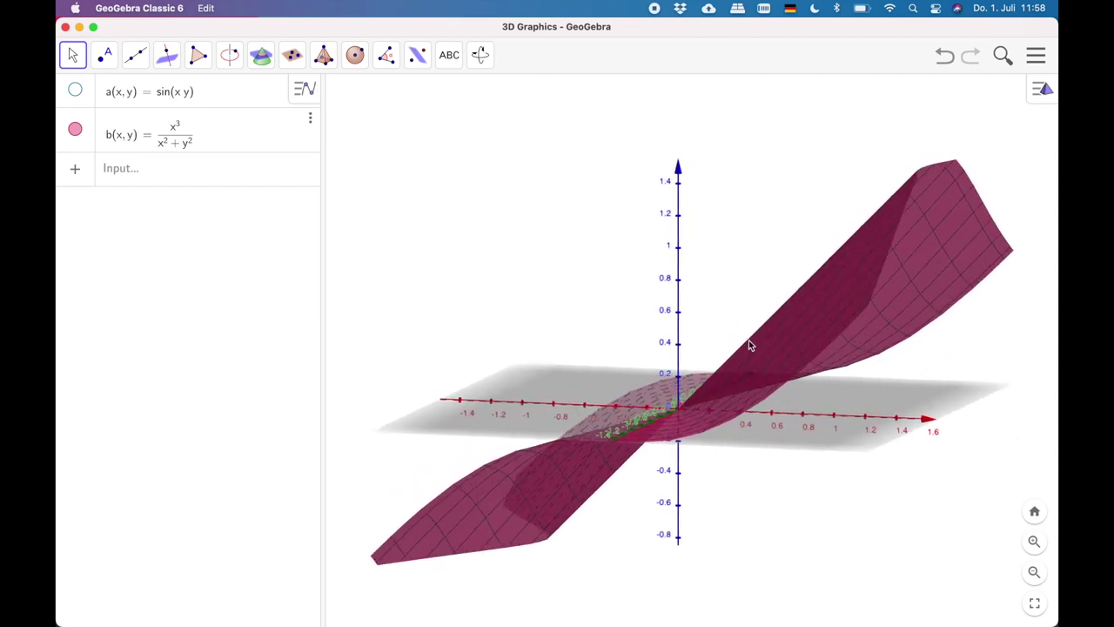
Rotate the x³/(x²+y²) surface to a near top-down view, then switch to lecturenotes.pdf in Preview.
drag(646, 416, 653, 402)
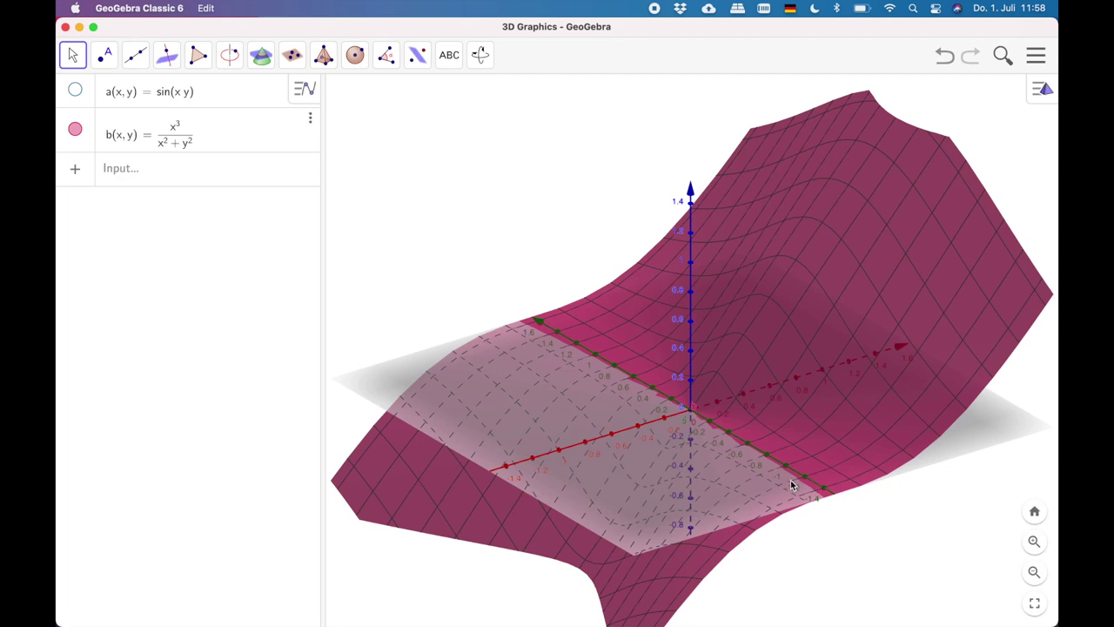
mouse_move(793, 486)
mouse_down()
mouse_move(766, 467)
mouse_move(792, 481)
mouse_up()
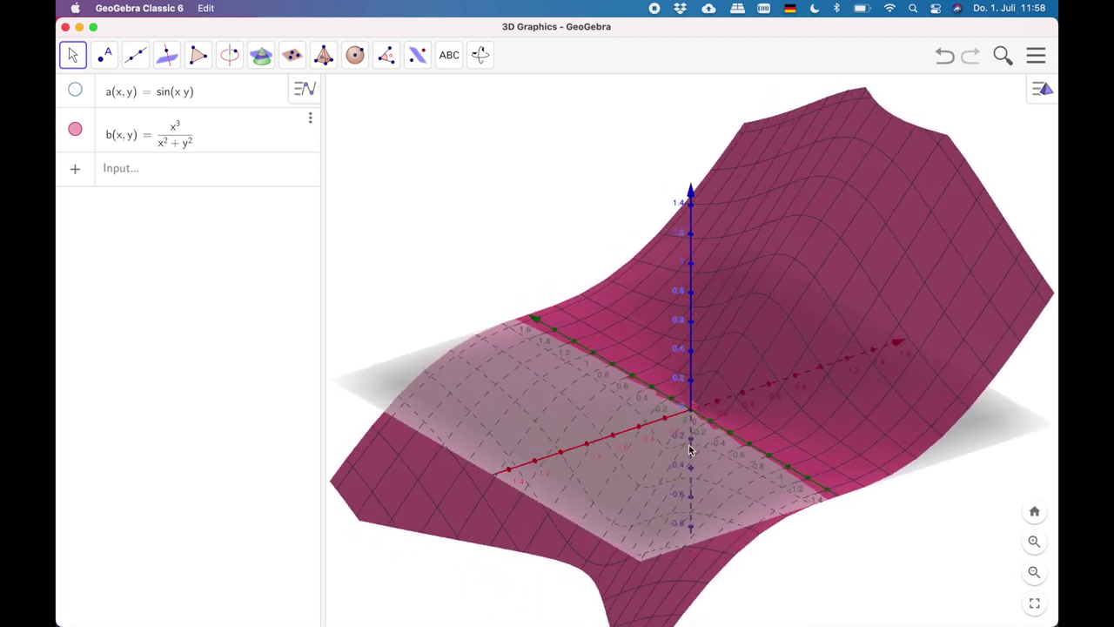
mouse_move(666, 402)
mouse_down()
mouse_move(652, 378)
mouse_move(664, 390)
mouse_up()
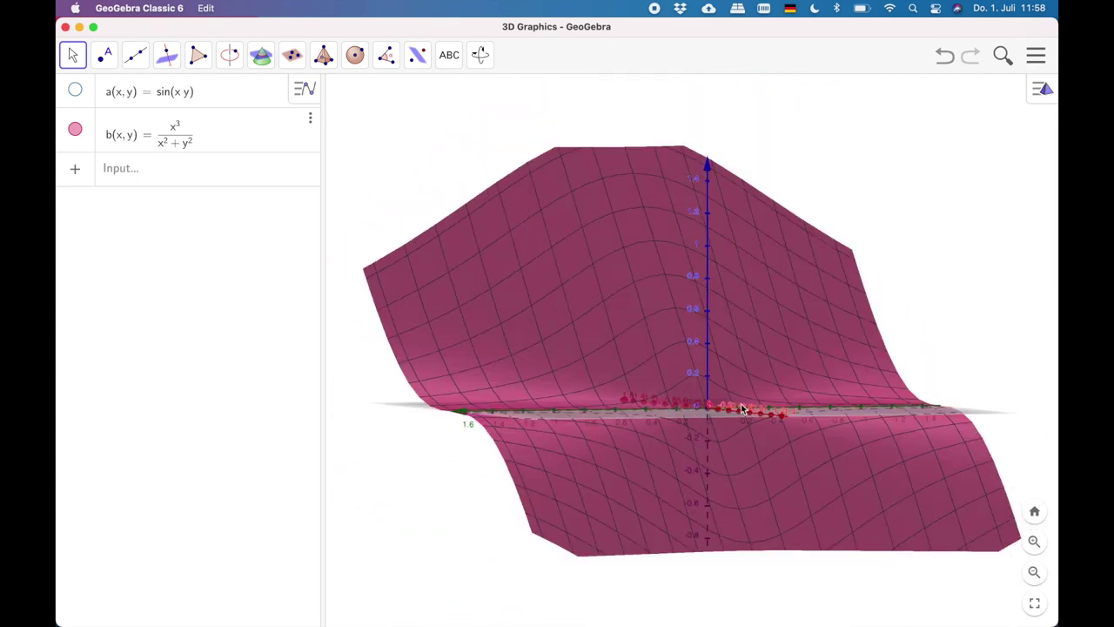
drag(740, 426, 680, 430)
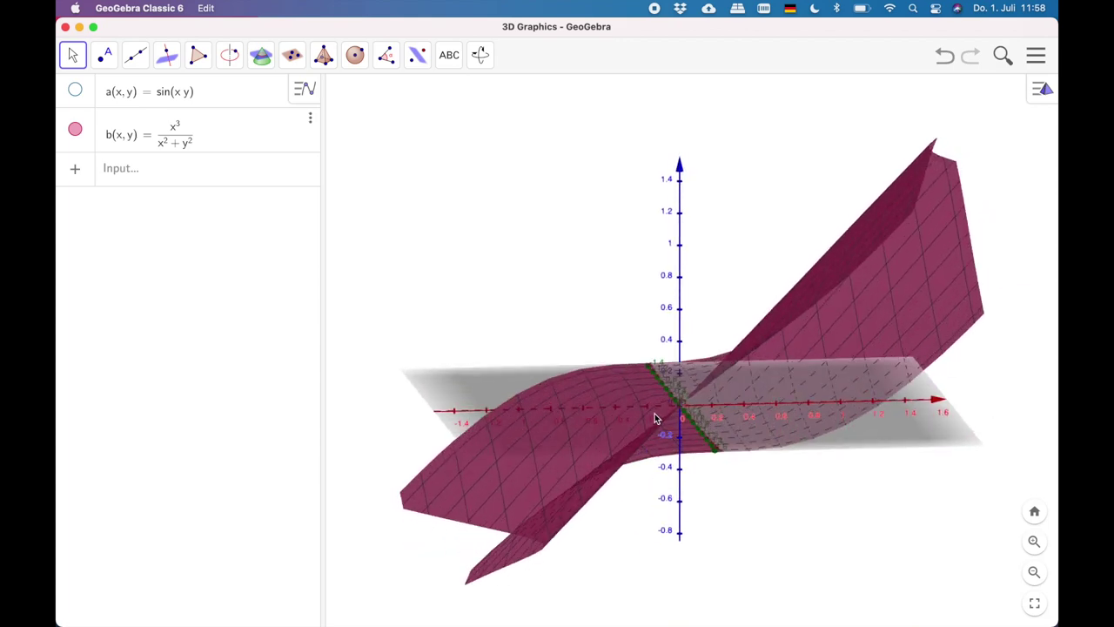
drag(662, 420, 771, 437)
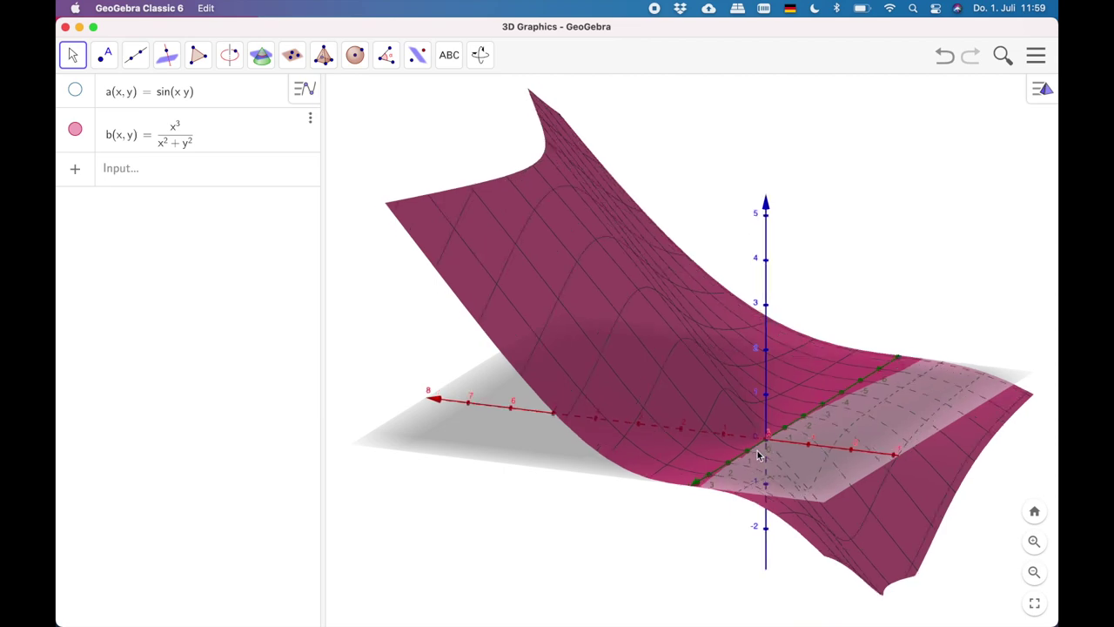
drag(759, 455, 689, 482)
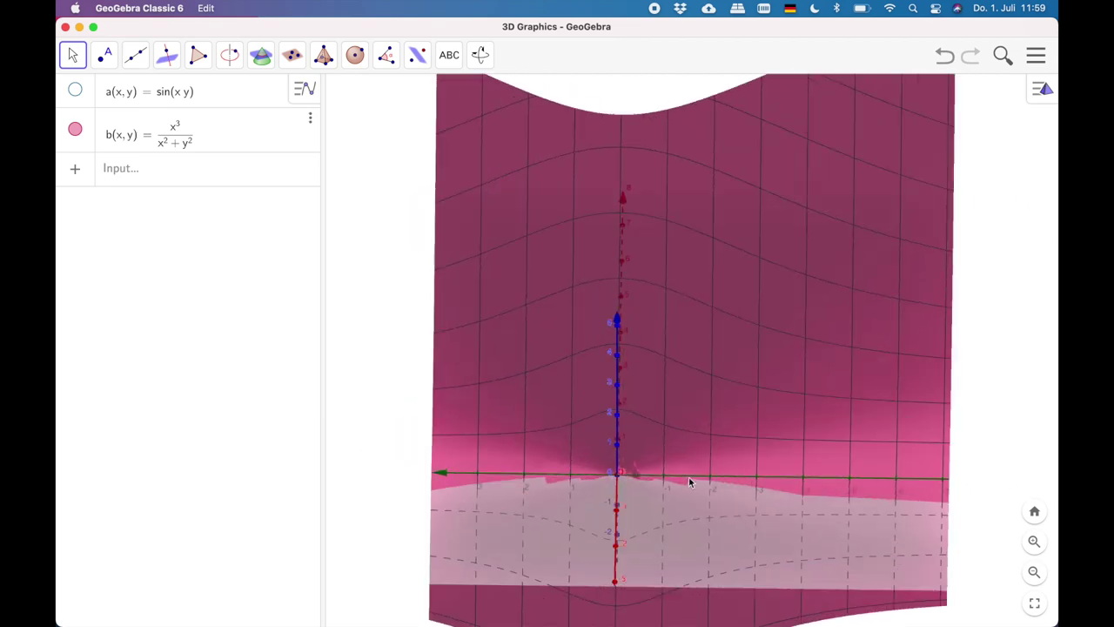
key(super+Tab)
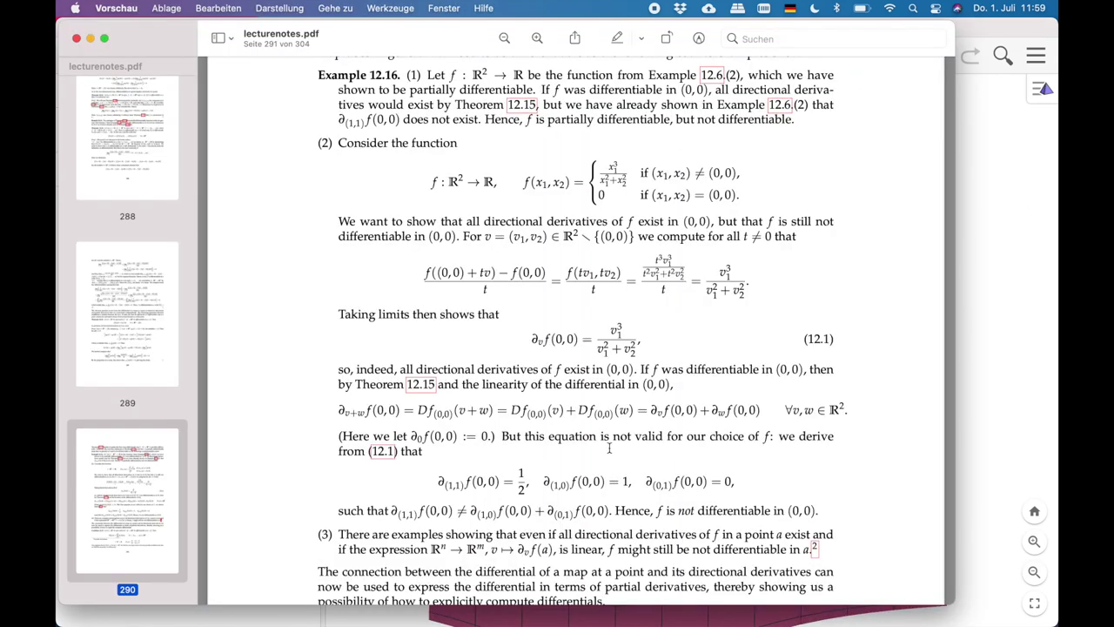
Scroll down the lecture notes PDF from Example 12.16 toward Corollary 12.20.
scroll(609, 447, down, 15)
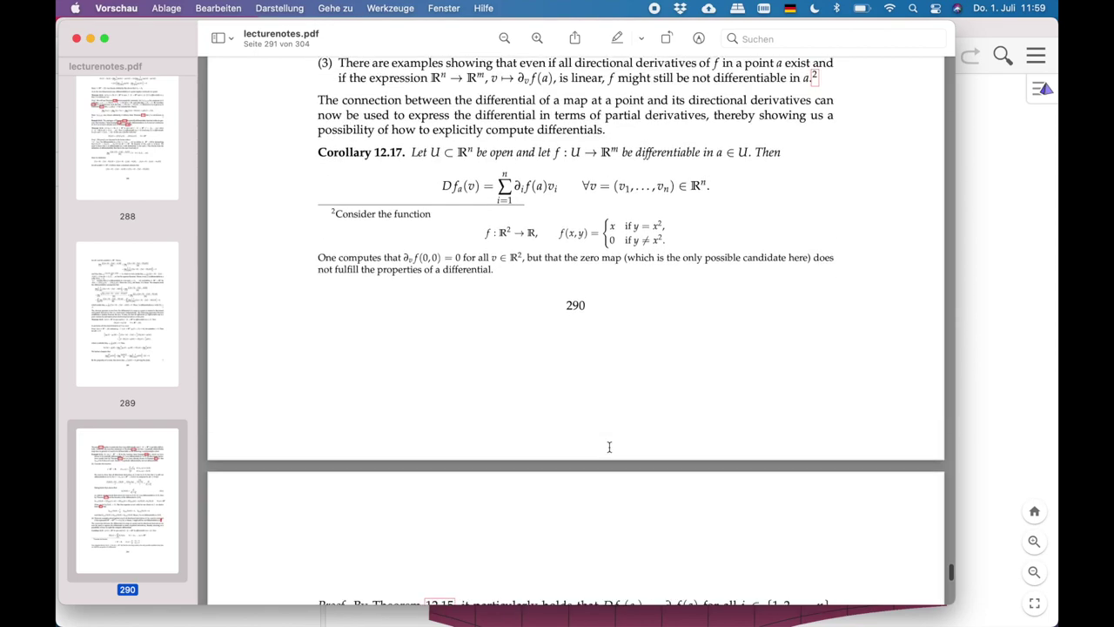
scroll(610, 448, down, 20)
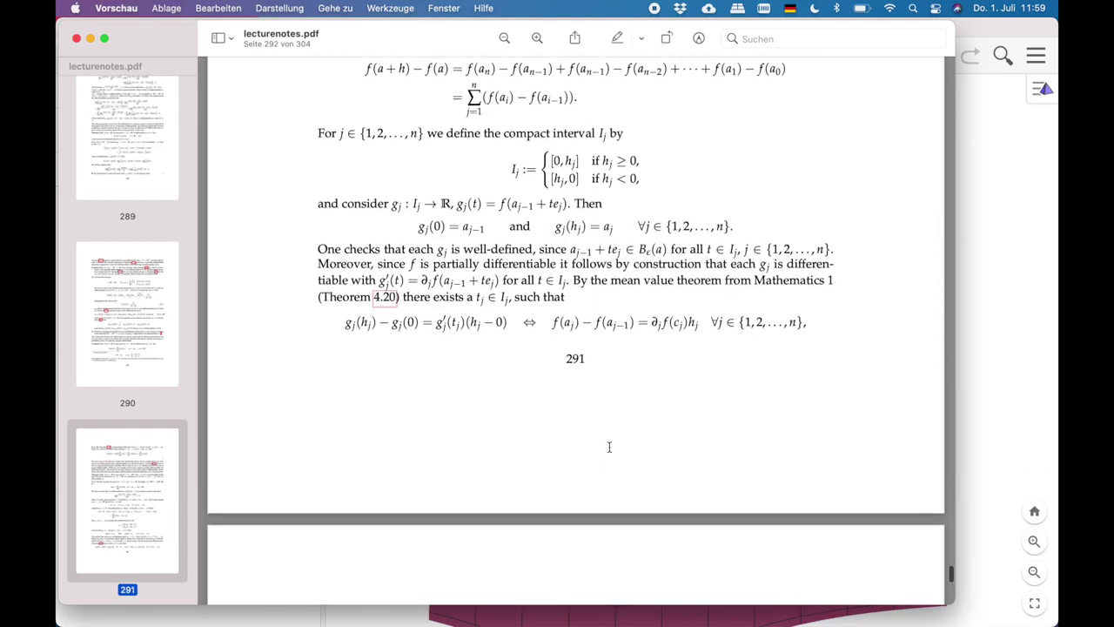
scroll(609, 447, down, 20)
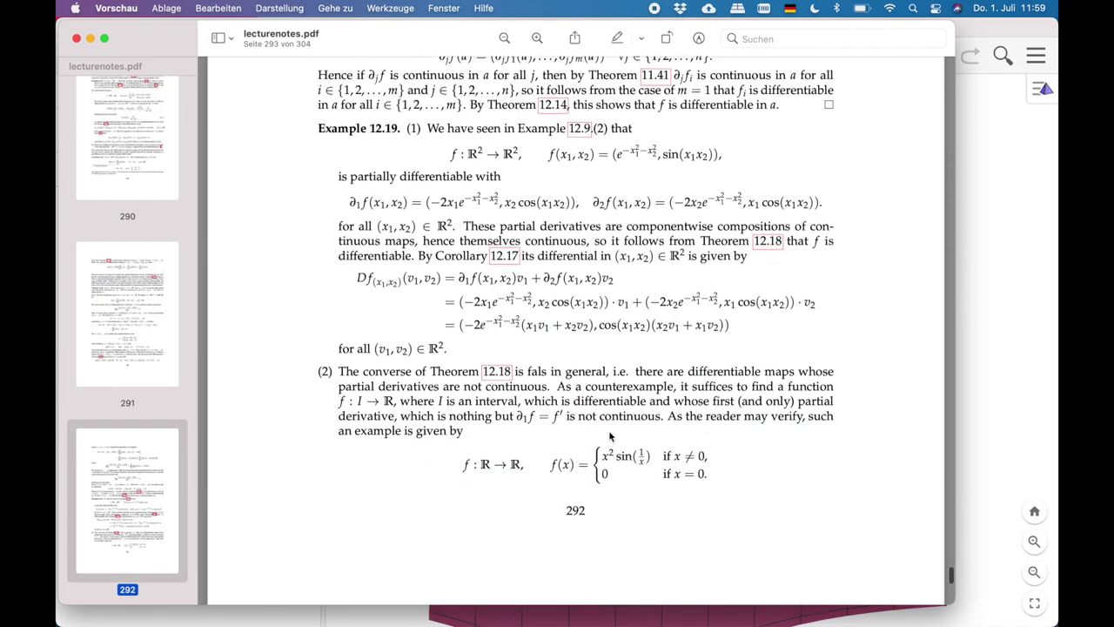
scroll(609, 435, down, 20)
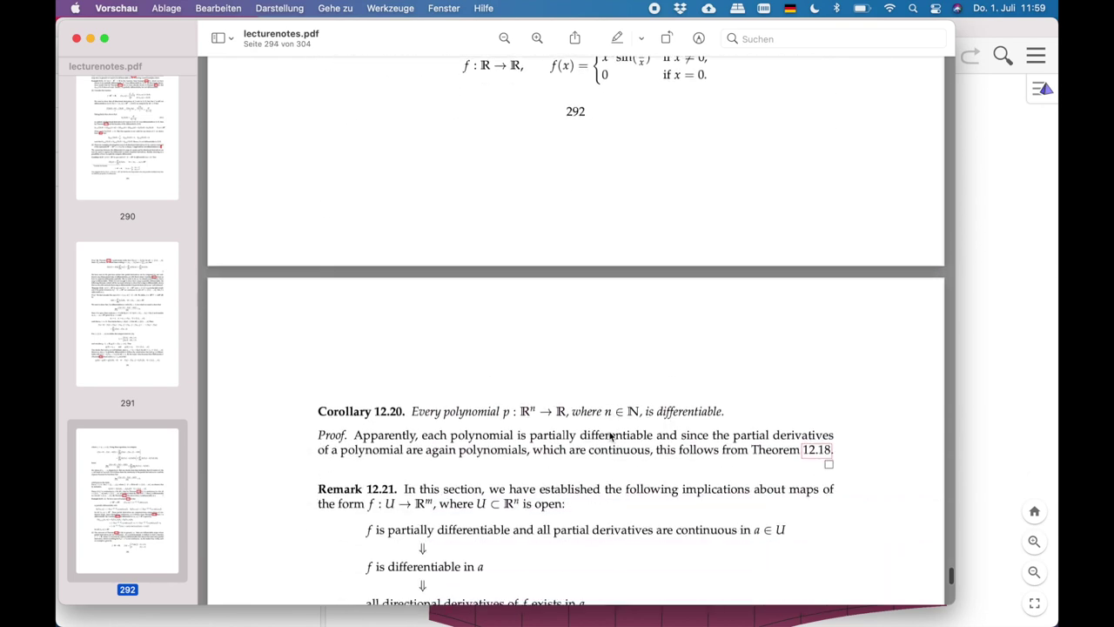
scroll(612, 435, down, 10)
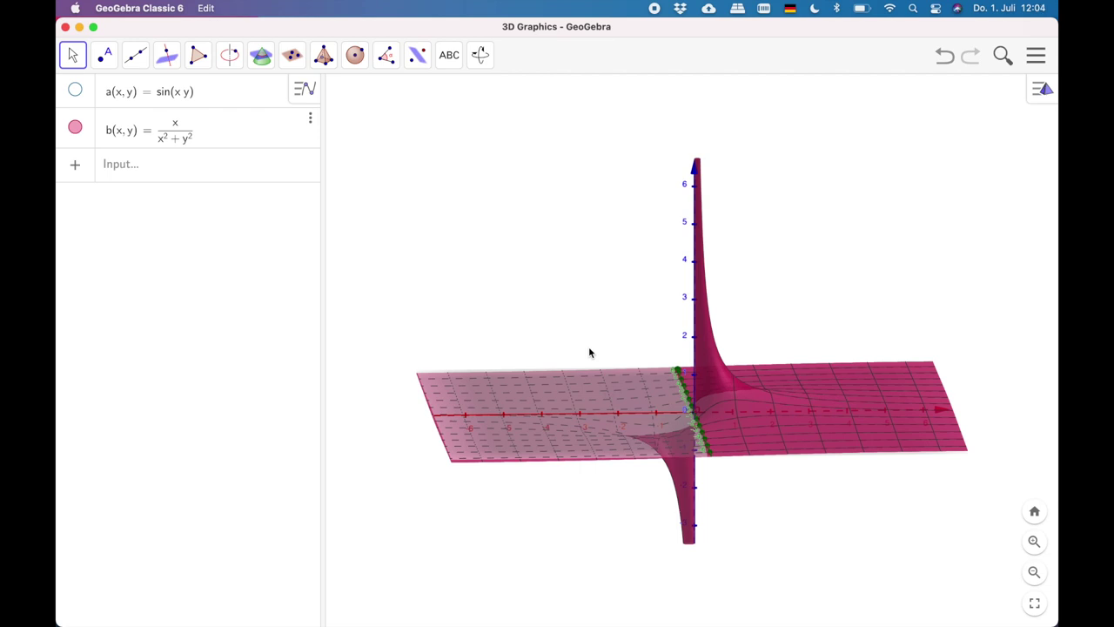
Rotate the x/(x²+y²) surface until its pole at the origin is seen front-on.
drag(588, 356, 589, 360)
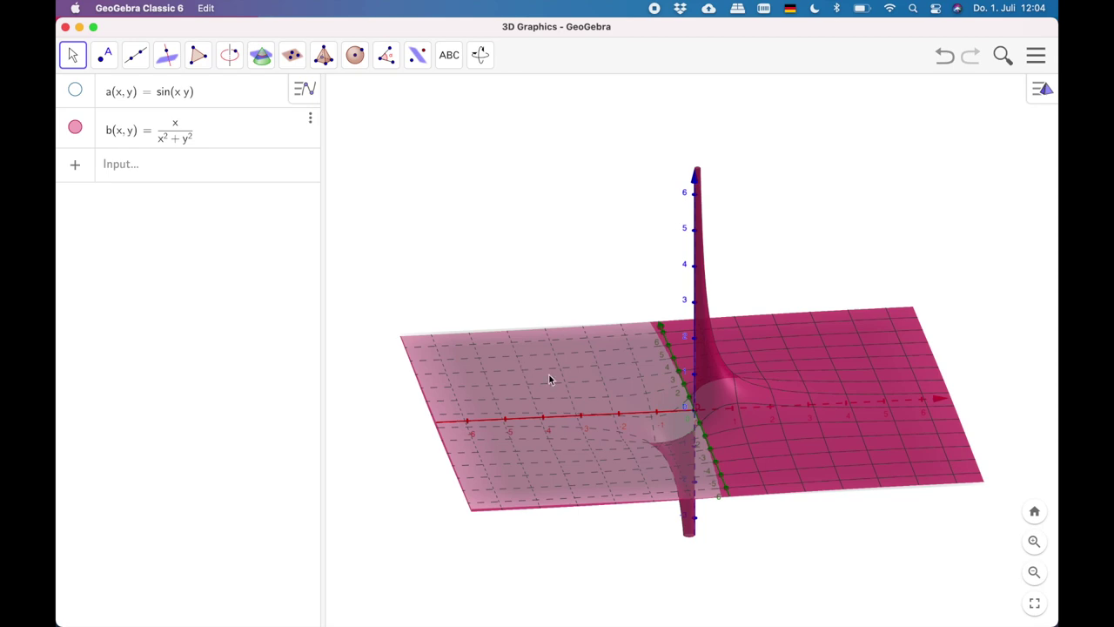
mouse_move(597, 418)
mouse_down()
mouse_move(639, 436)
mouse_move(609, 447)
mouse_move(586, 405)
mouse_move(607, 426)
mouse_up()
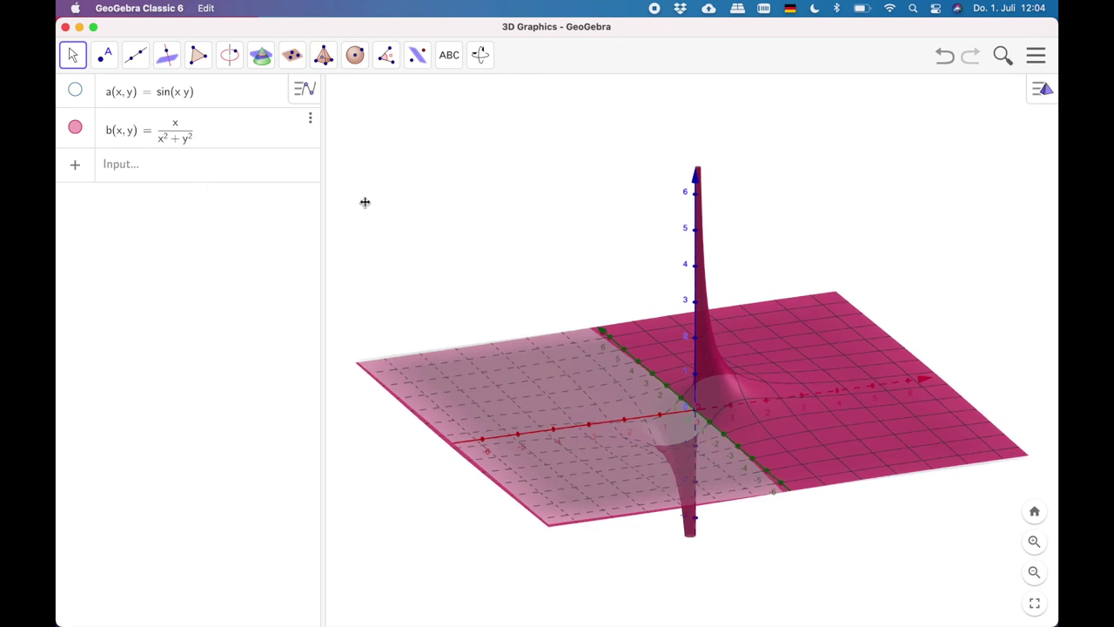
drag(688, 427, 692, 377)
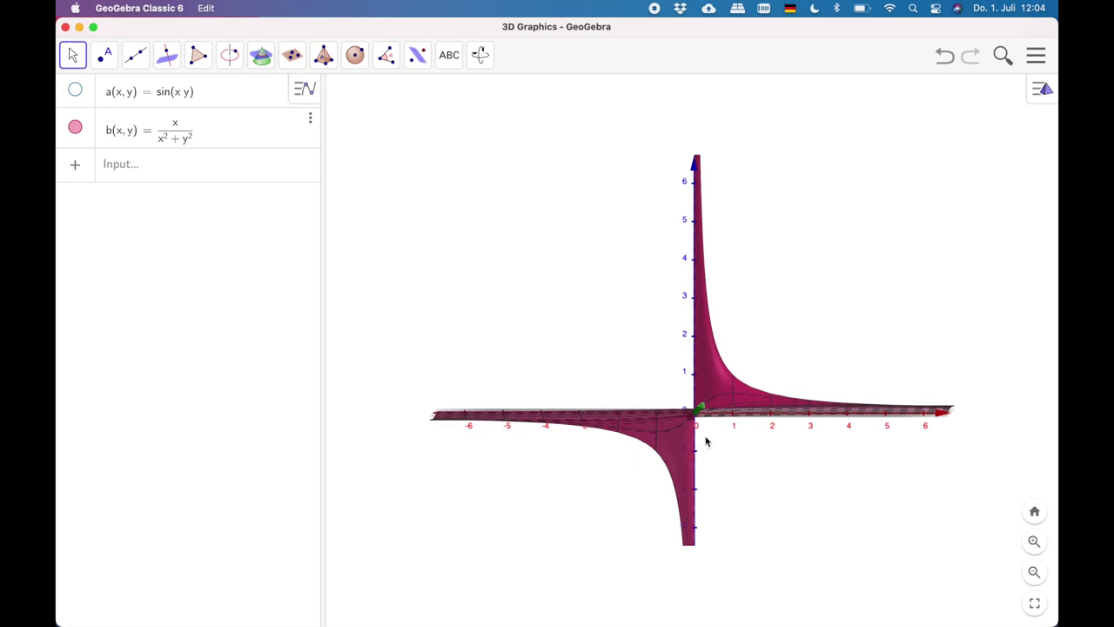
Tilt and spin the x/(x²+y²) surface, ending in an oblique view from above.
drag(684, 427, 623, 447)
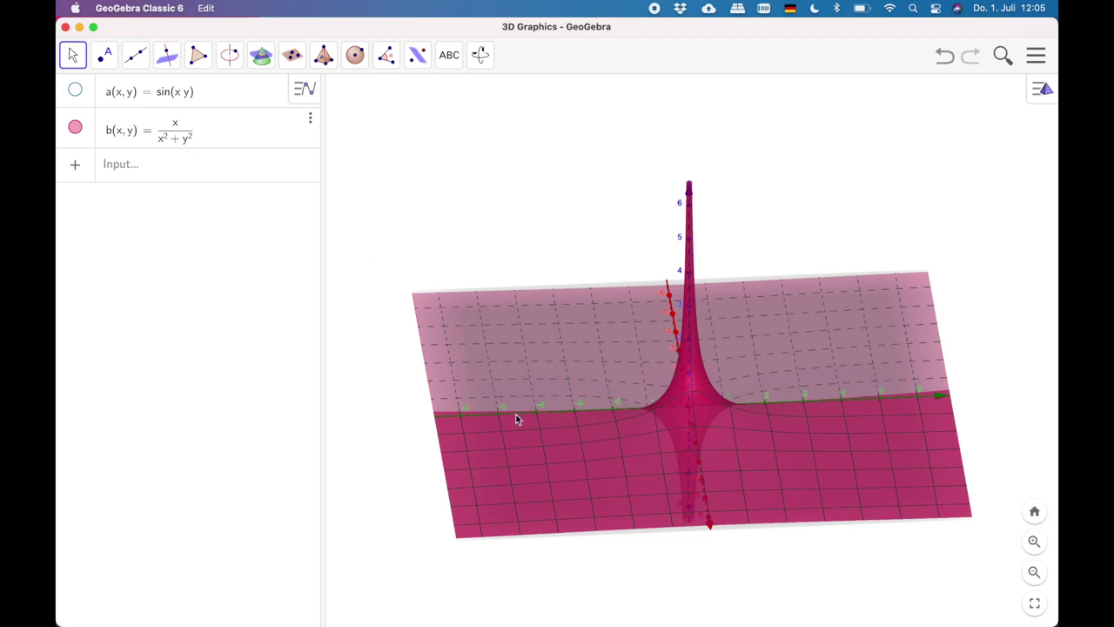
drag(559, 447, 614, 435)
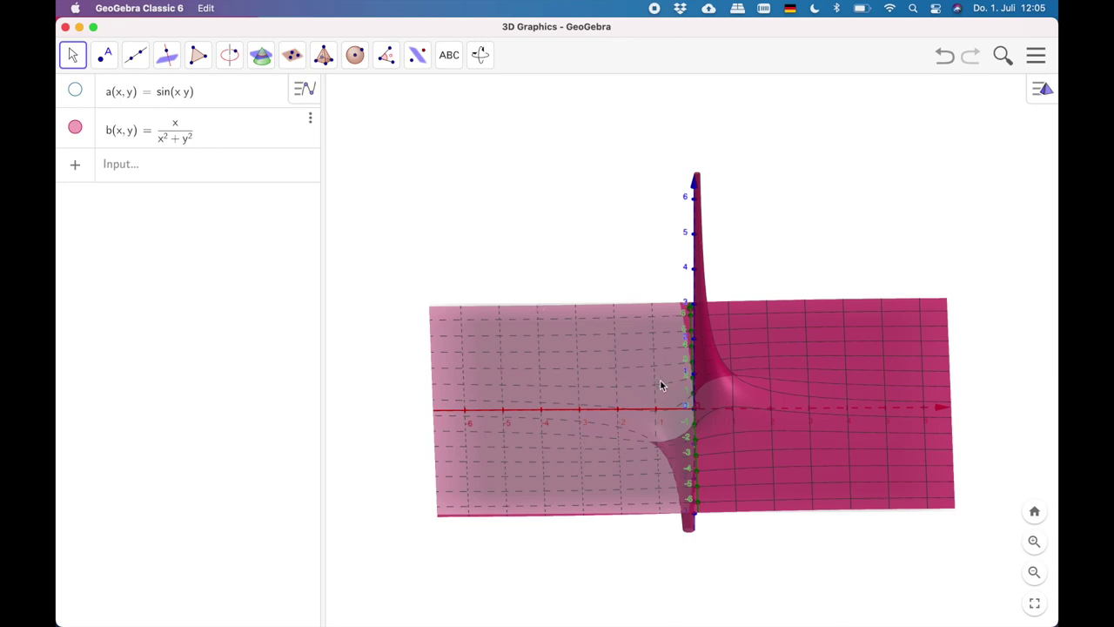
drag(661, 441, 535, 438)
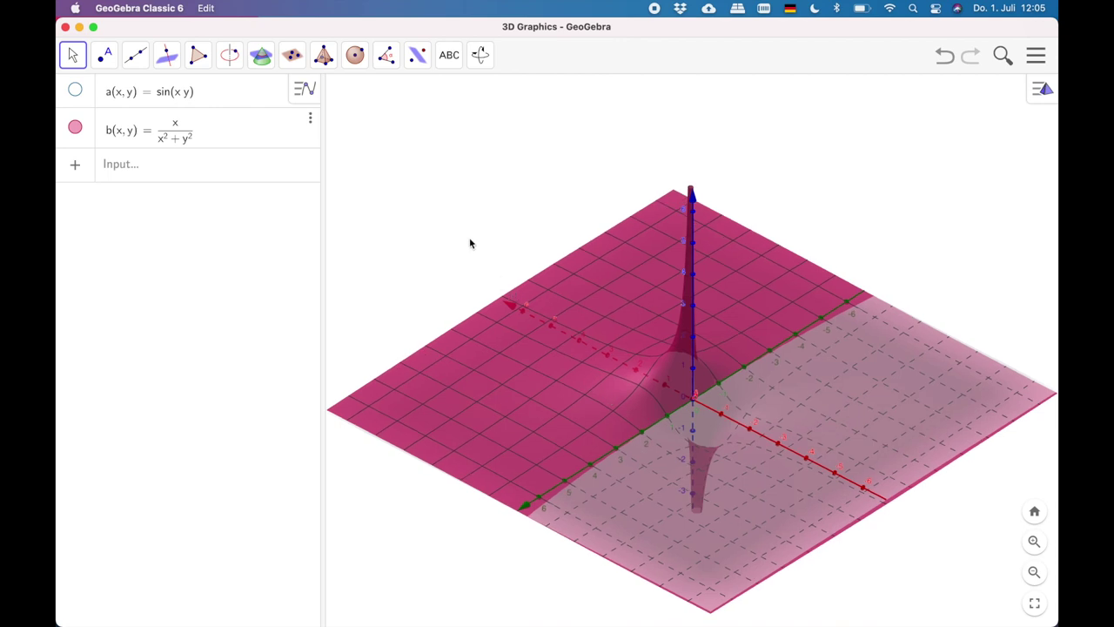
Select the Pyramid tool and place base points A, B, C and D on surface b.
click(323, 59)
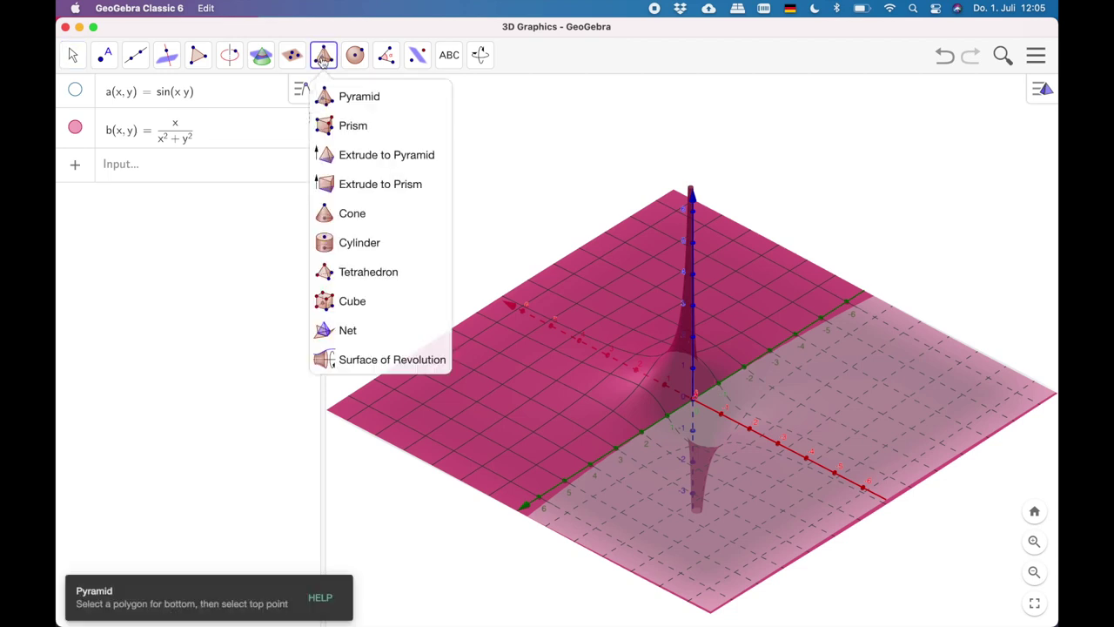
click(369, 109)
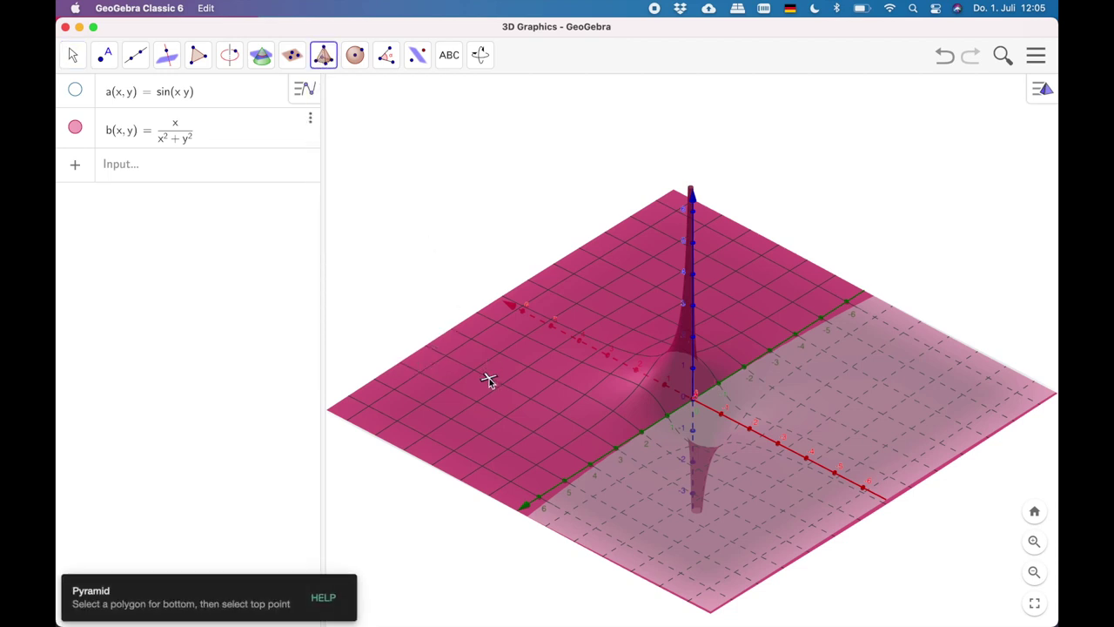
click(460, 328)
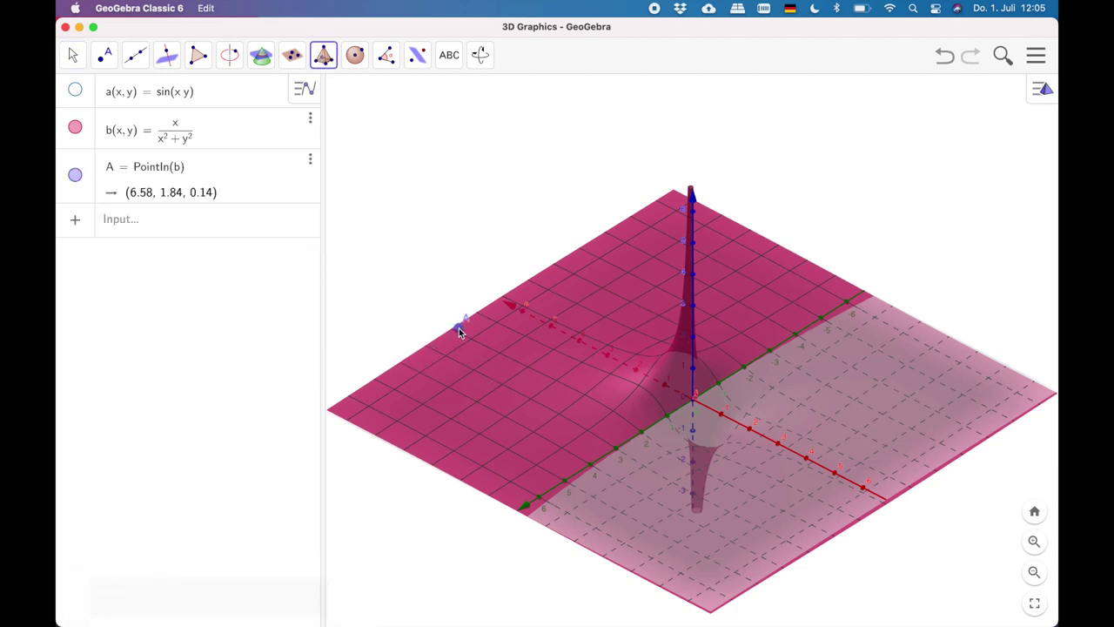
click(565, 390)
click(656, 324)
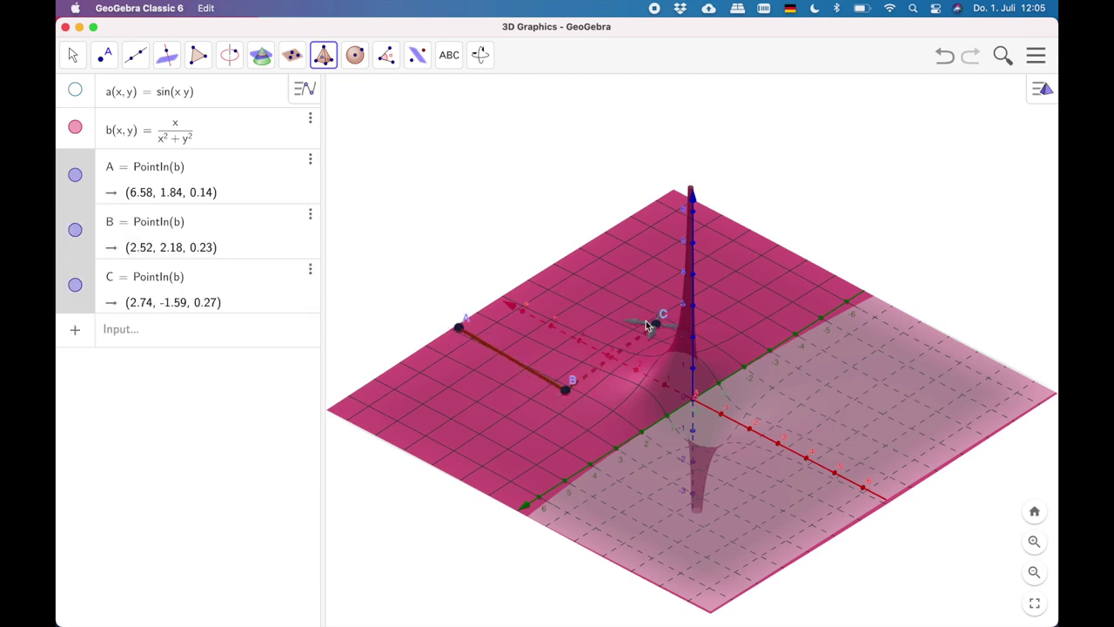
click(605, 259)
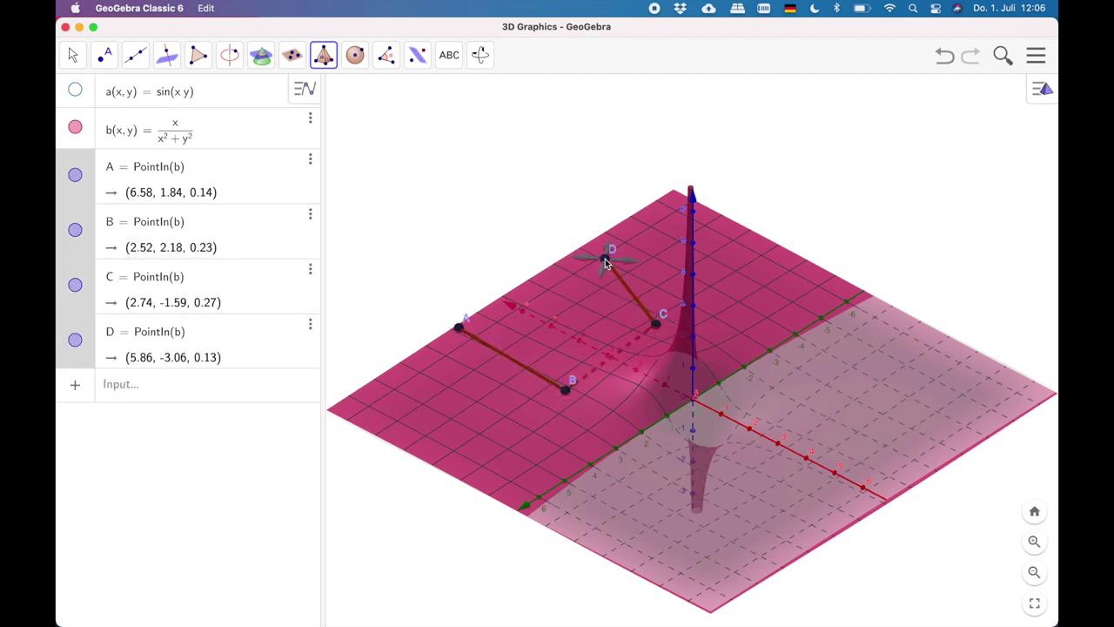
Close the base at A, raise apex E to form pyramid c, and add point F.
click(461, 328)
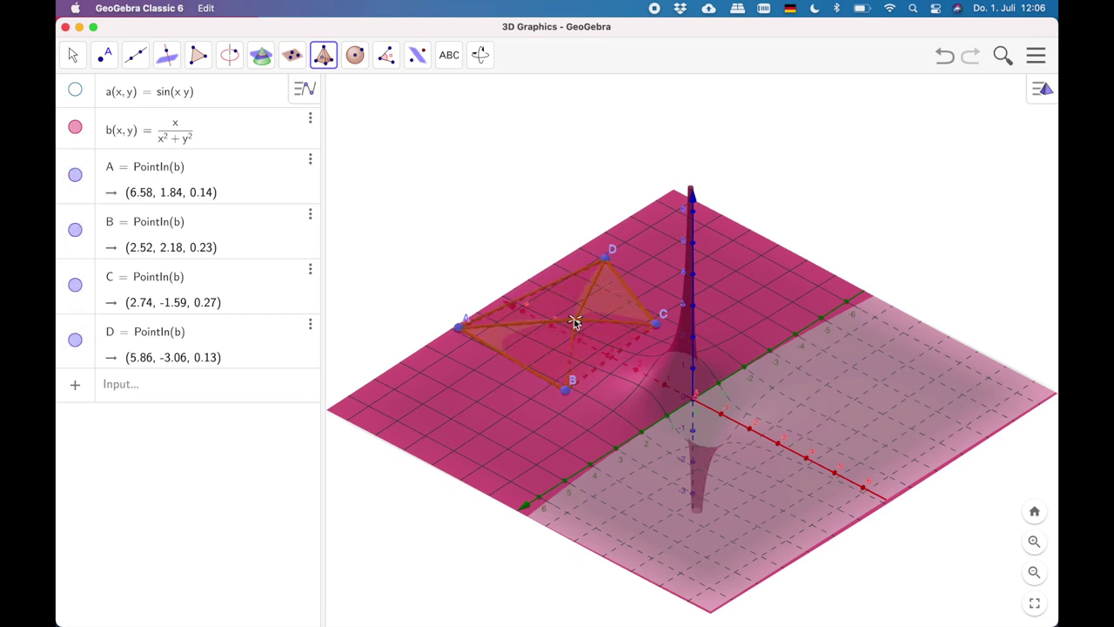
drag(567, 324, 569, 225)
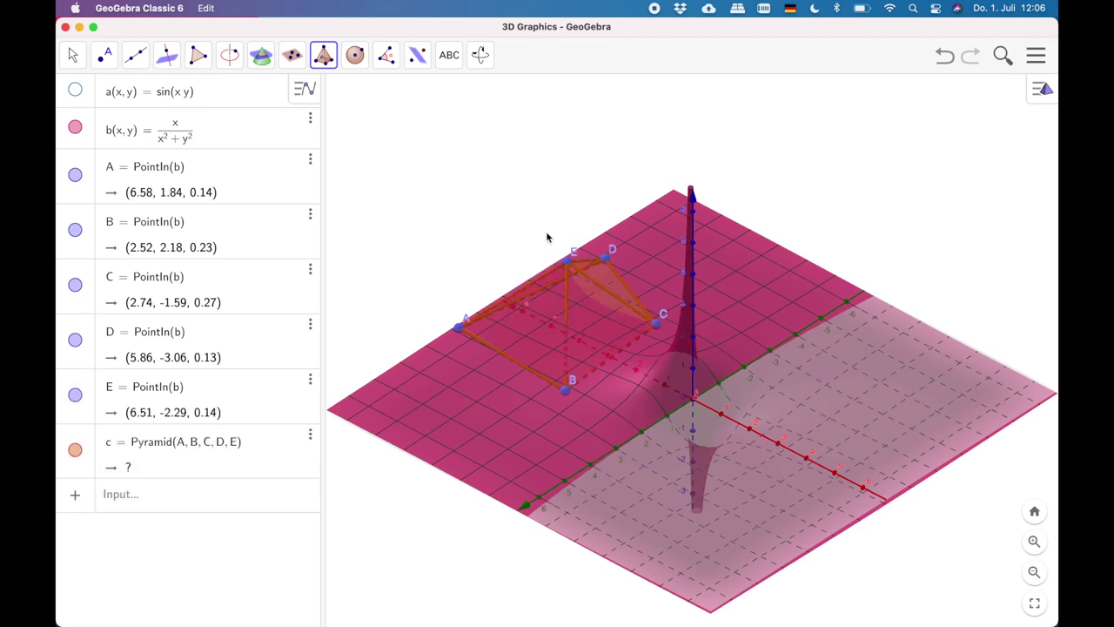
drag(728, 456, 798, 415)
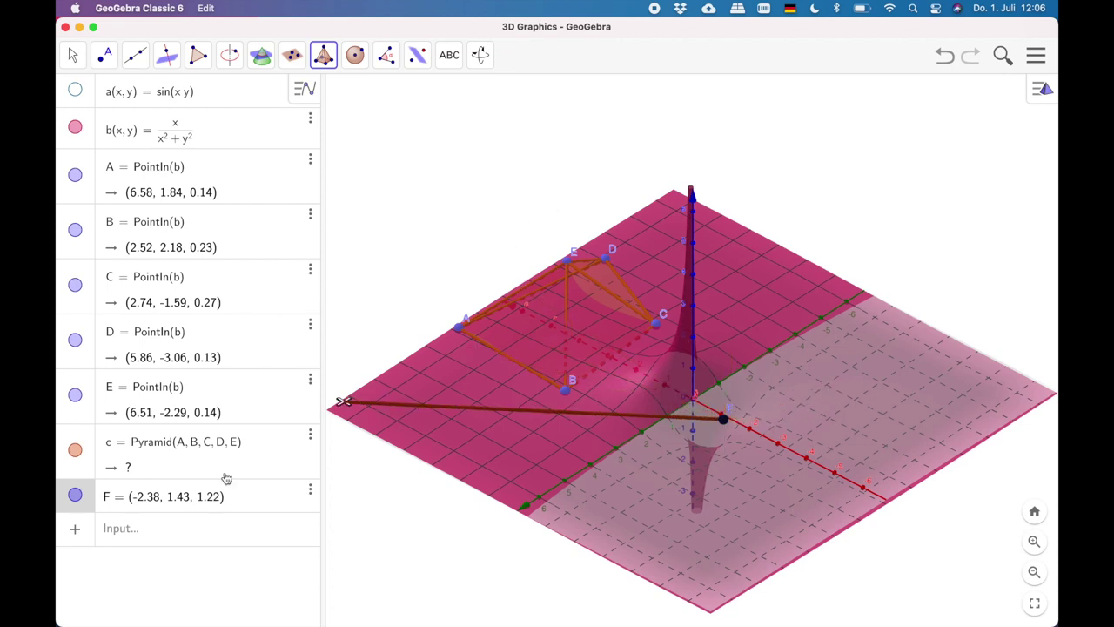
Discard the unfinished pyramid and place new points F and G on surface b.
click(745, 515)
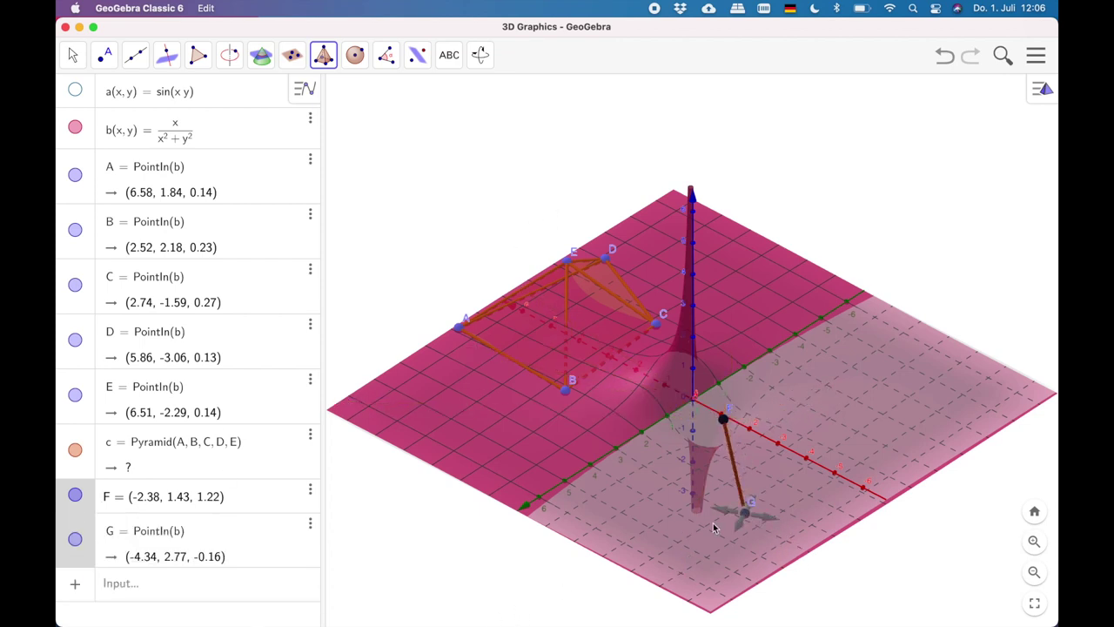
key(Escape)
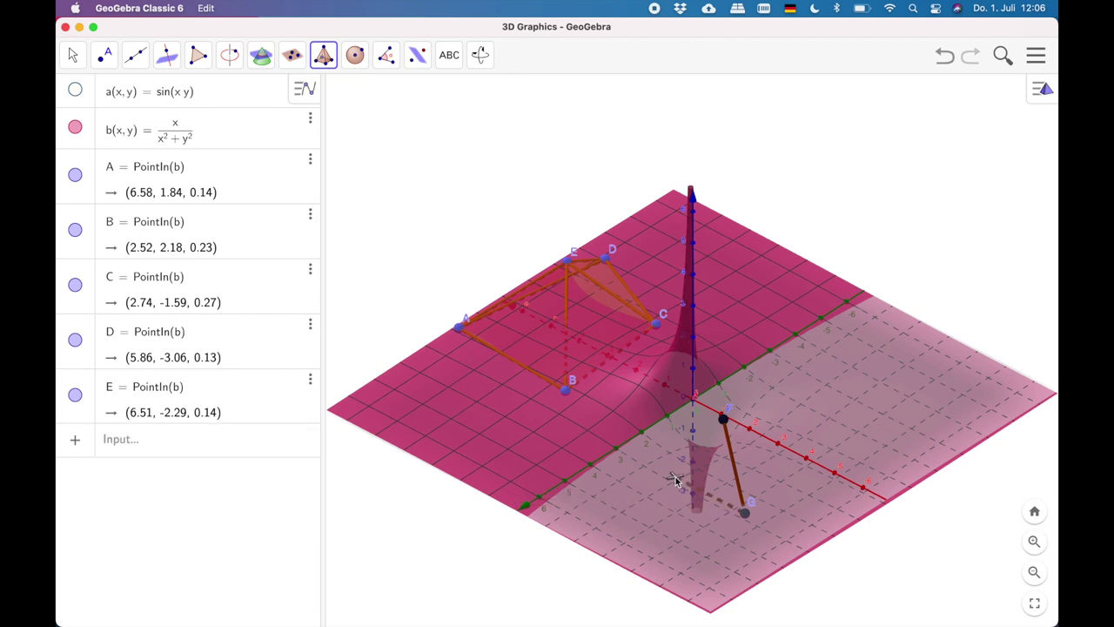
click(630, 326)
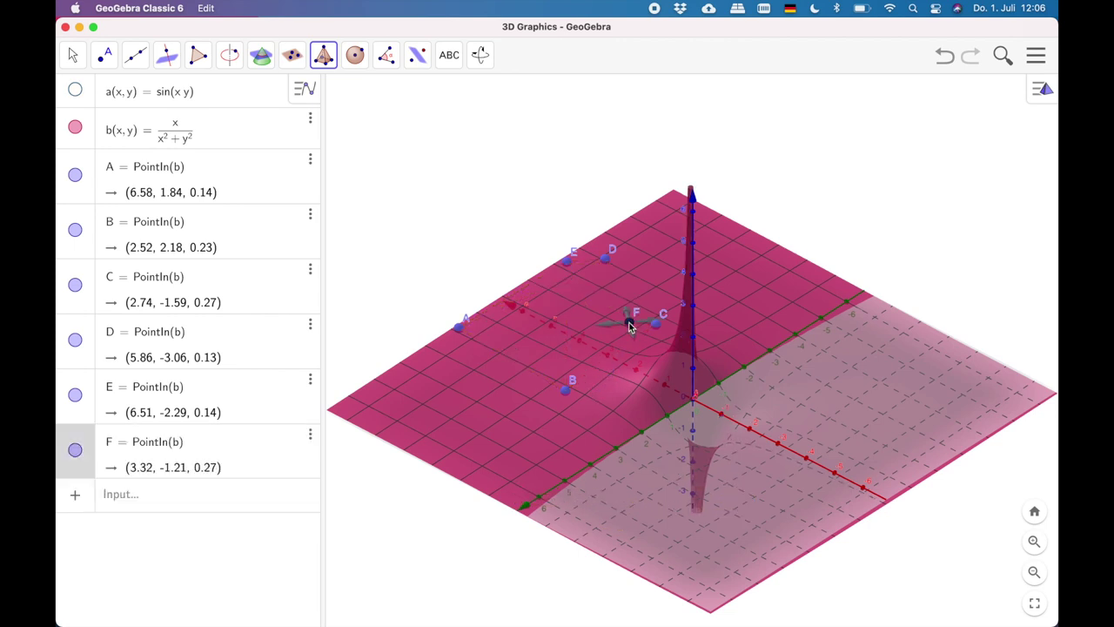
drag(696, 306, 710, 274)
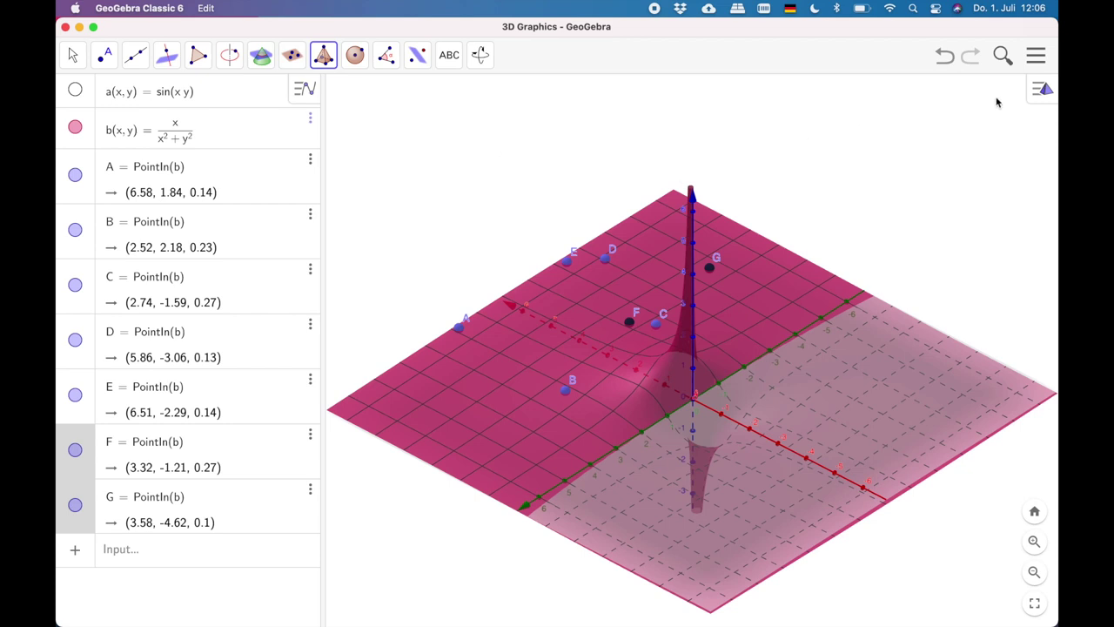
Toggle the 3D view's style bar, then show the Algebra view's display options.
click(1040, 90)
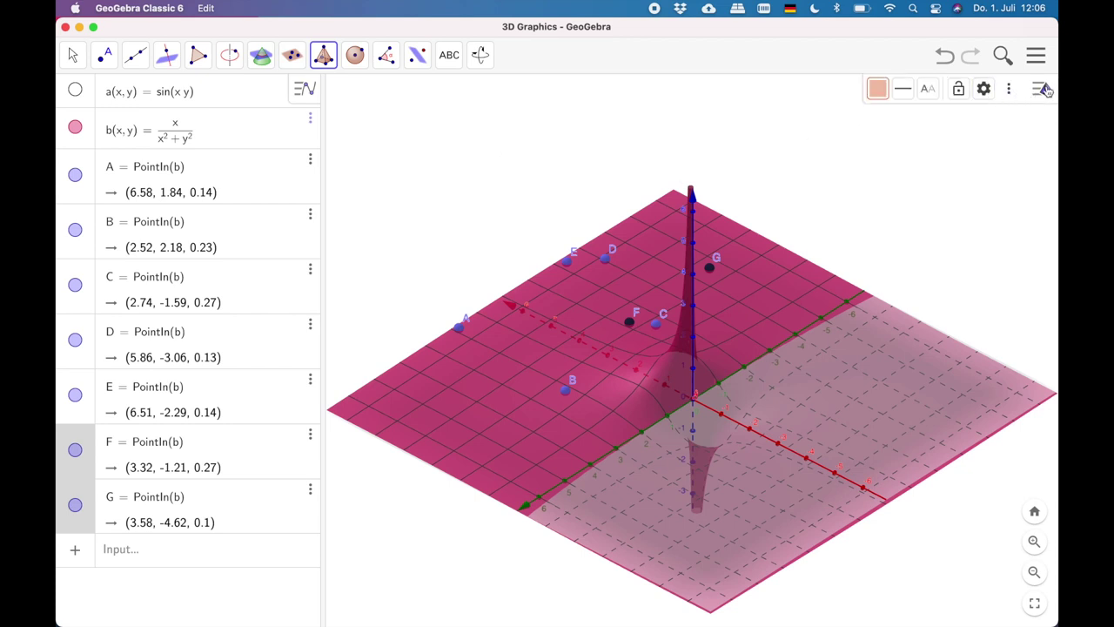
click(1044, 89)
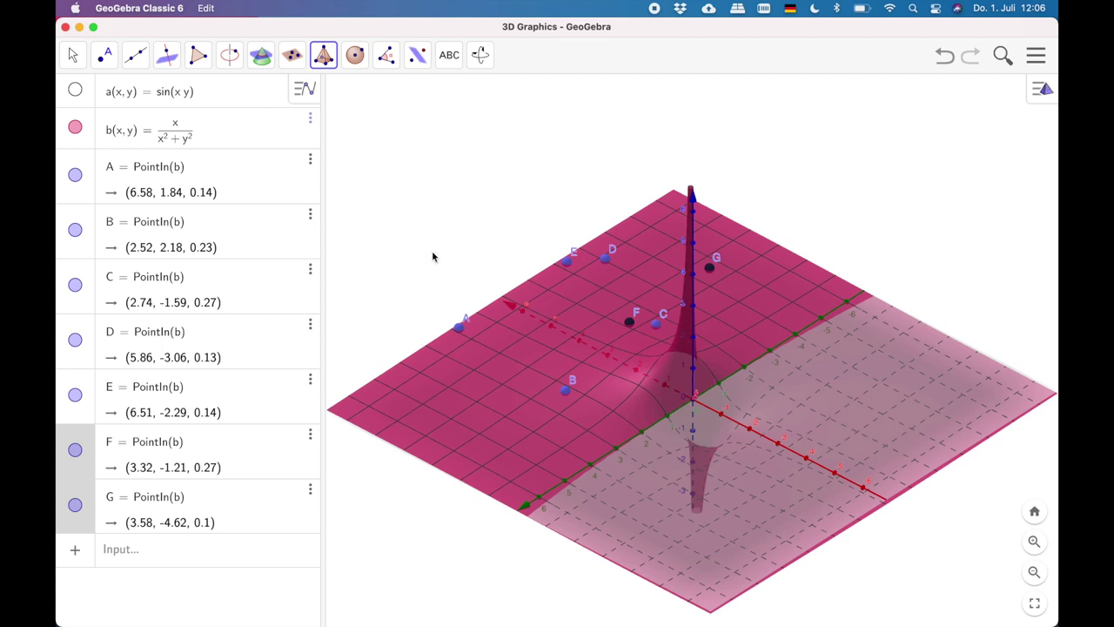
click(307, 91)
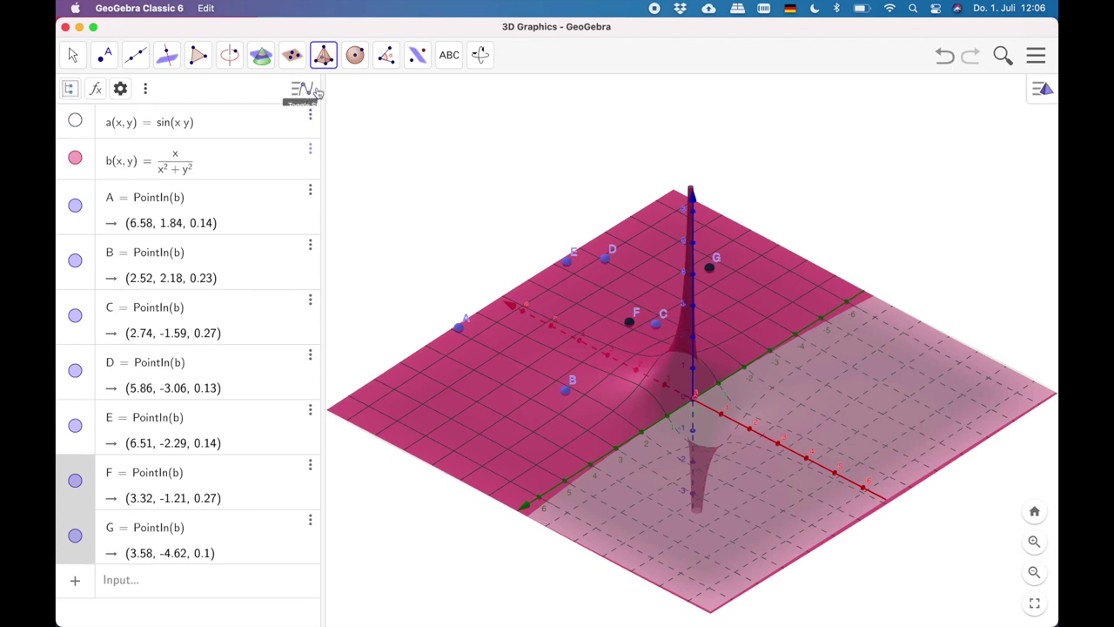